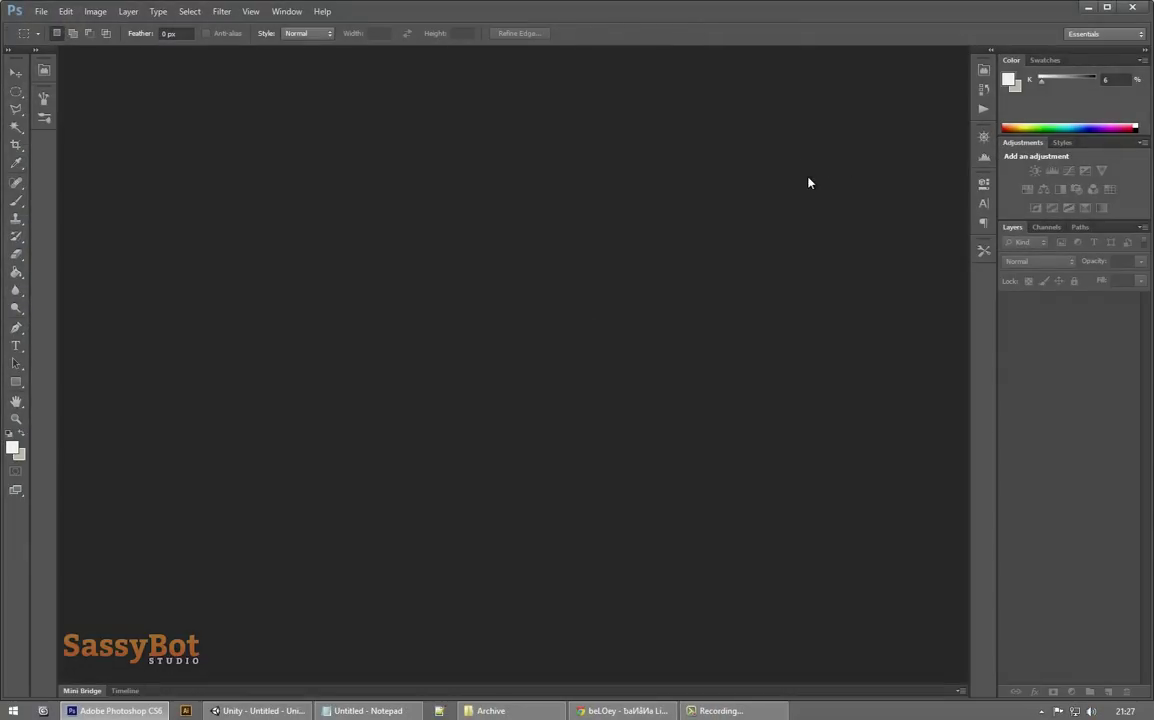
Step: Create a new 8192 × 4096 pixel document at 72 resolution in 8-bit RGB with a white background
left_click(42, 12)
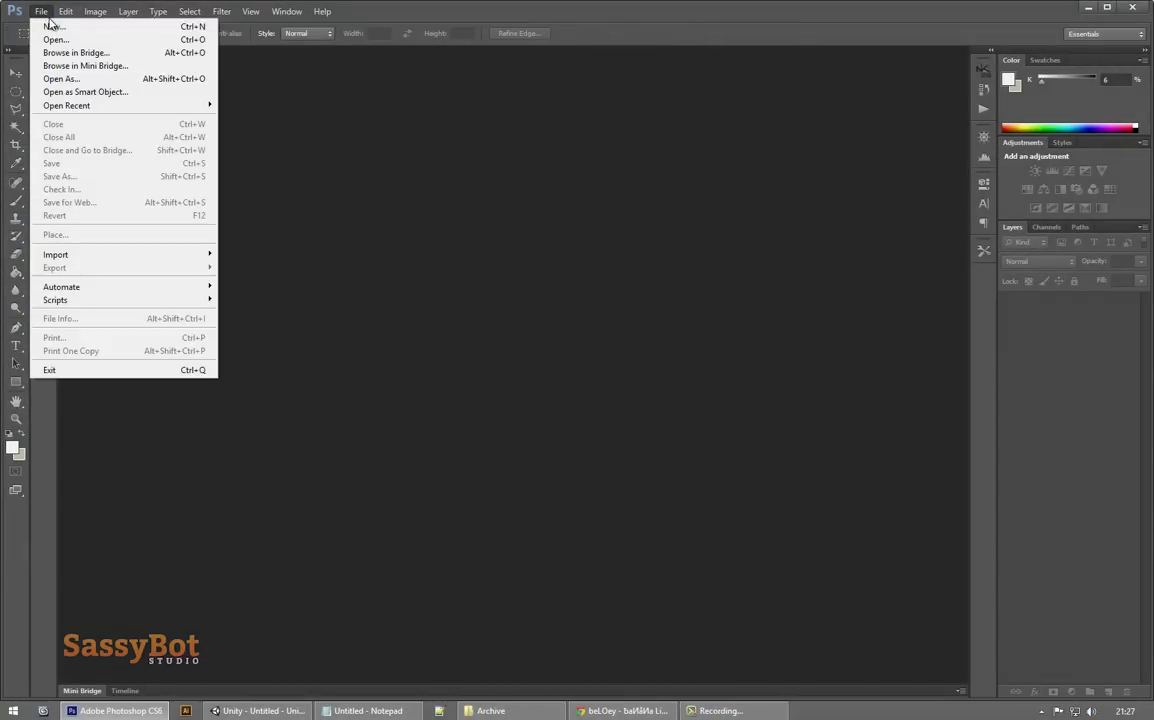
left_click(50, 27)
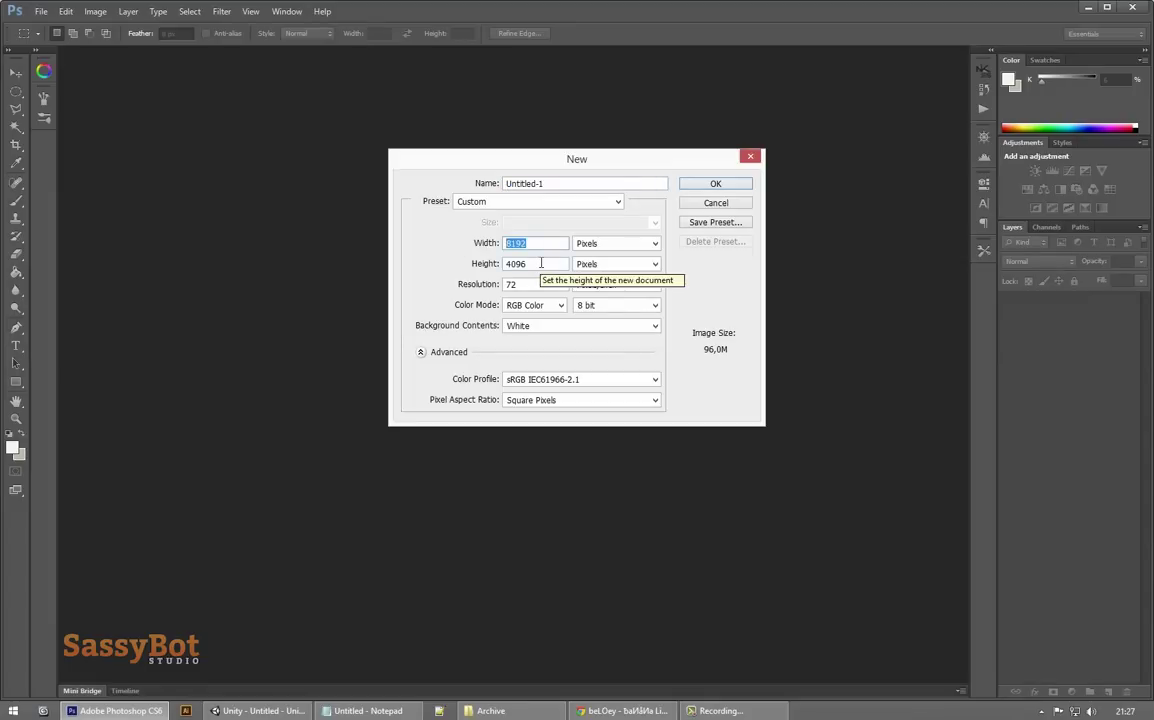
left_click(716, 184)
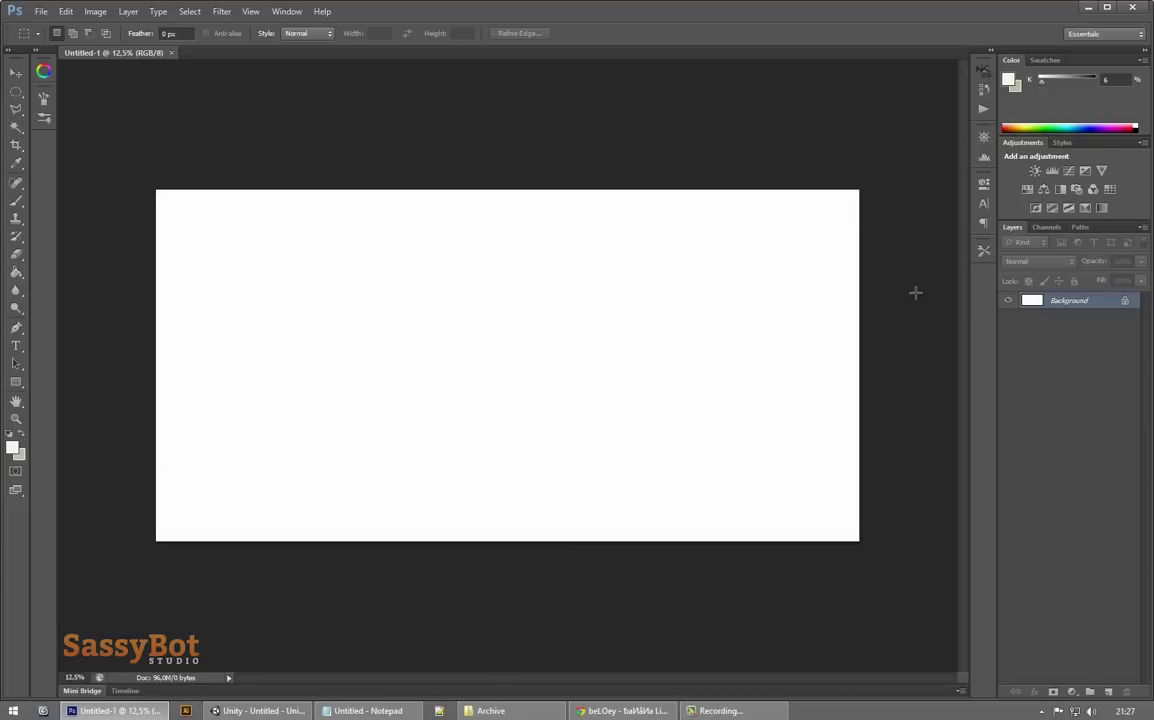
Step: Add an empty layer, convert the locked background to a regular layer and delete it
left_click(1109, 692)
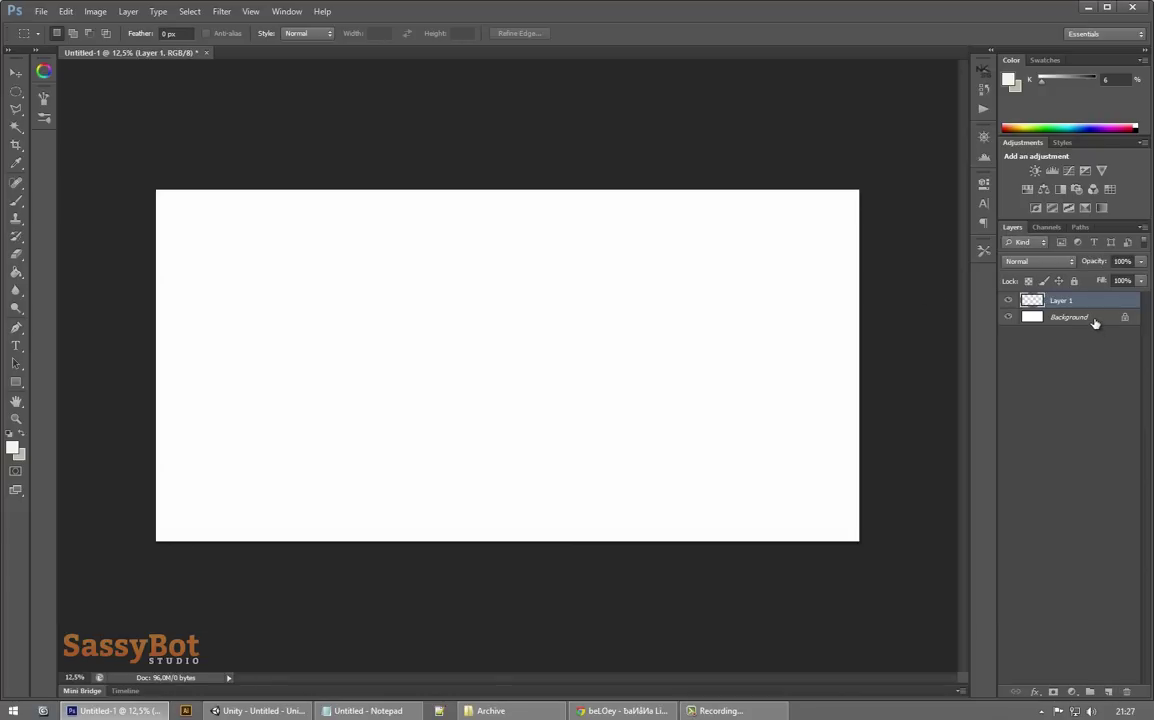
double_click(1069, 317)
key("Return")
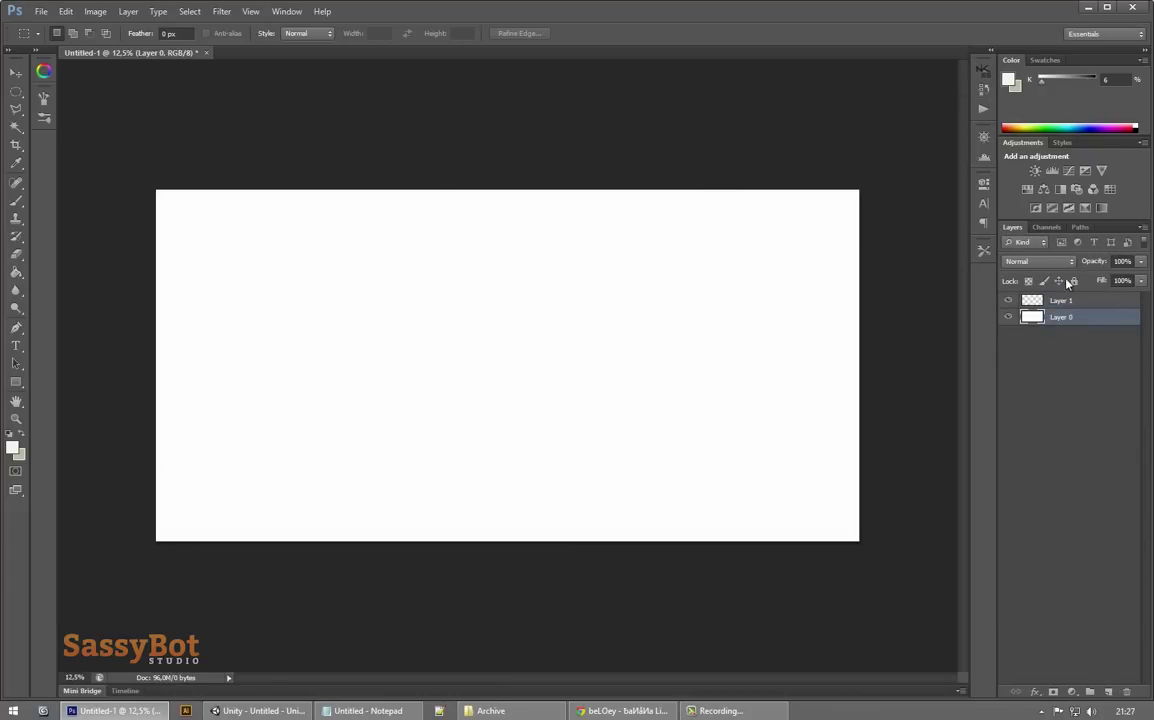
key("Delete")
Step: Add horizontal guides along the canvas's upper edge, middle and lower edge
left_click(984, 72)
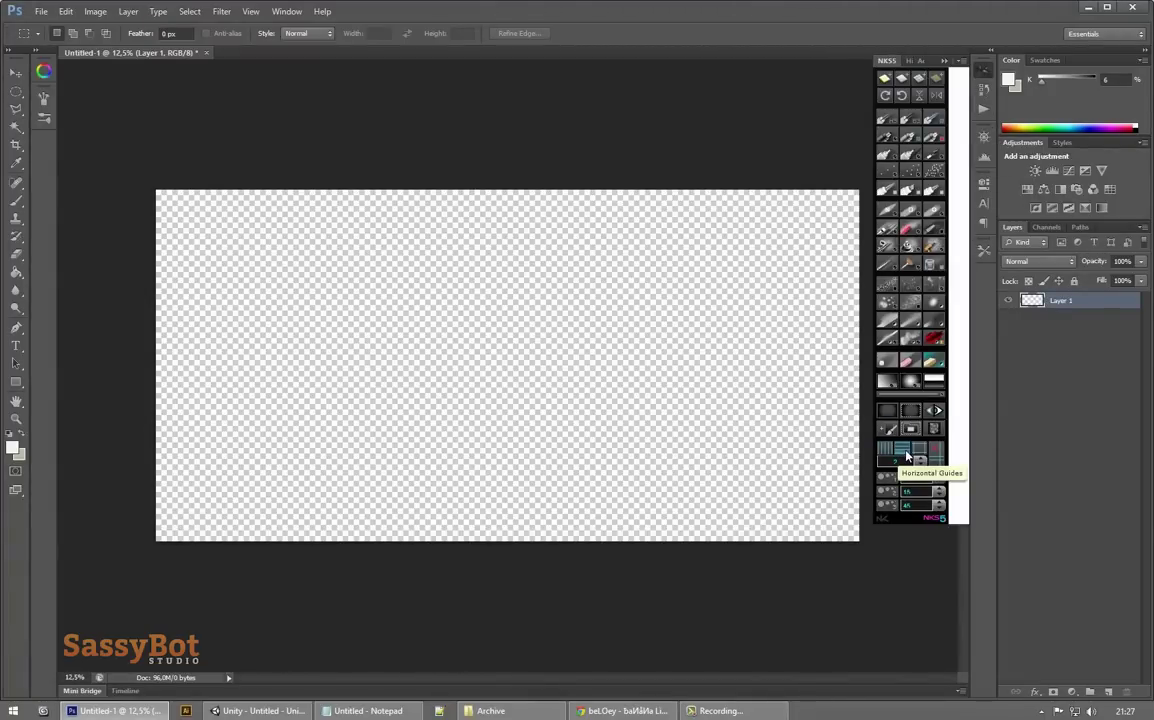
left_click(908, 456)
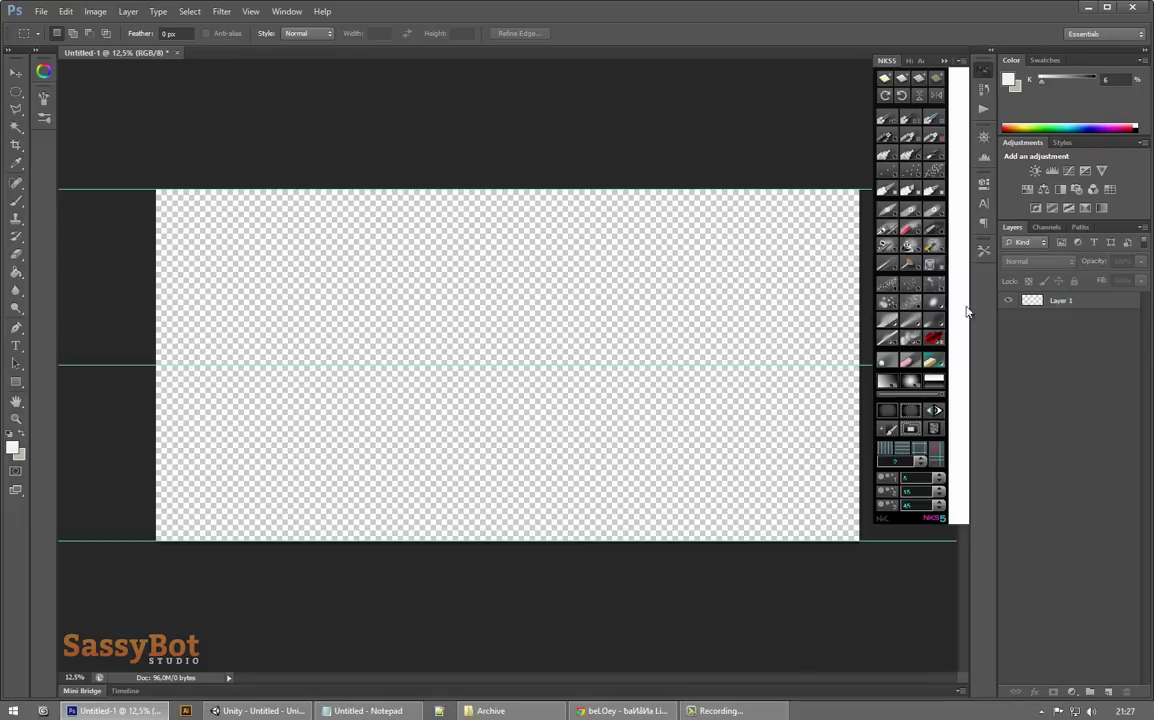
left_click(981, 68)
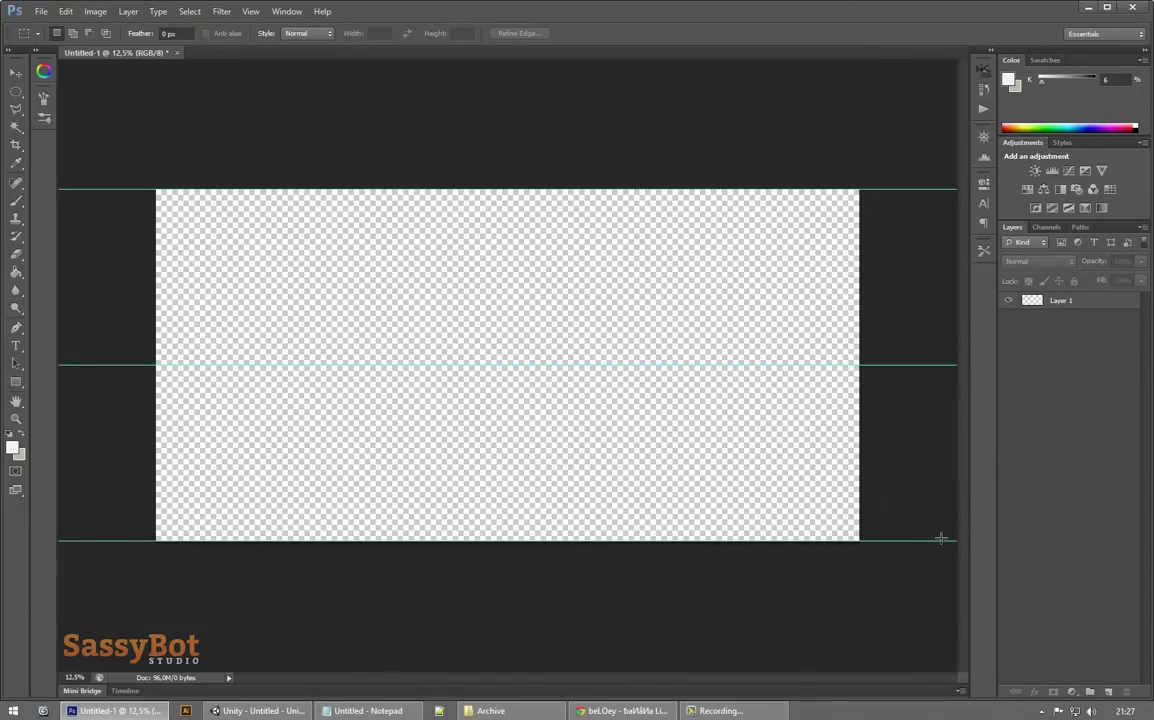
Step: Select the canvas's lower half with the Rectangular Marquee and fill it with the off-white foreground color on Layer 1
right_click(17, 90)
left_click(70, 81)
left_click_drag(802, 398, 909, 363)
key("g")
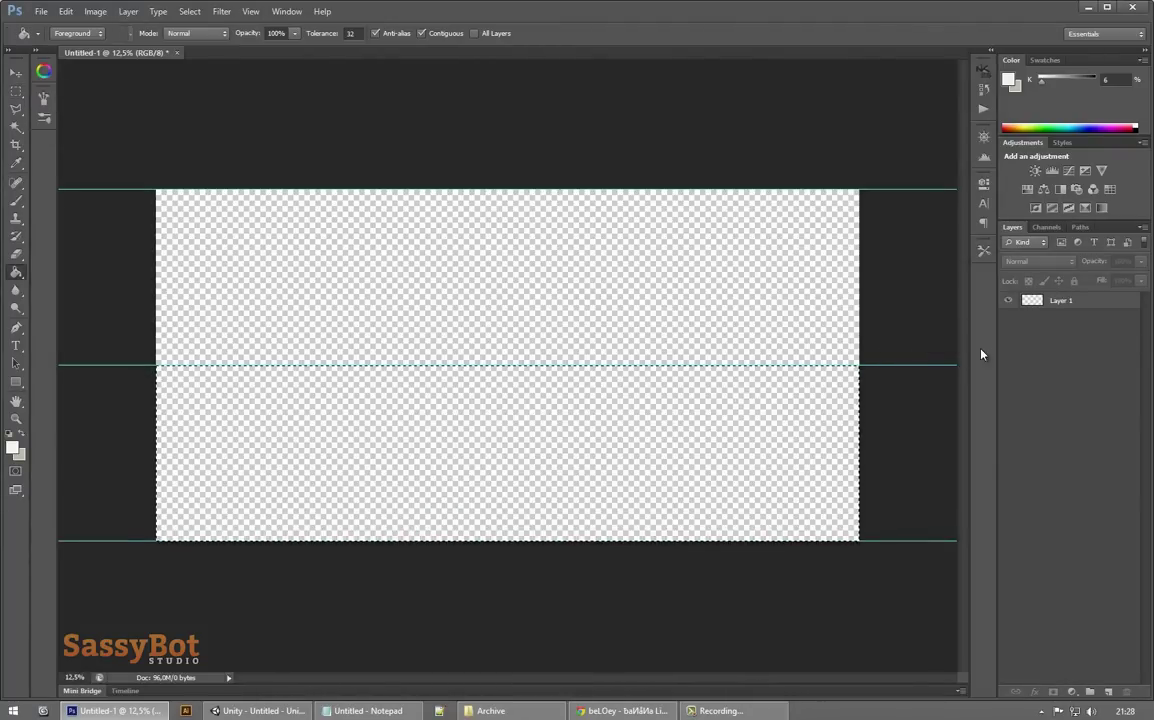
left_click(1033, 301)
left_click(730, 459)
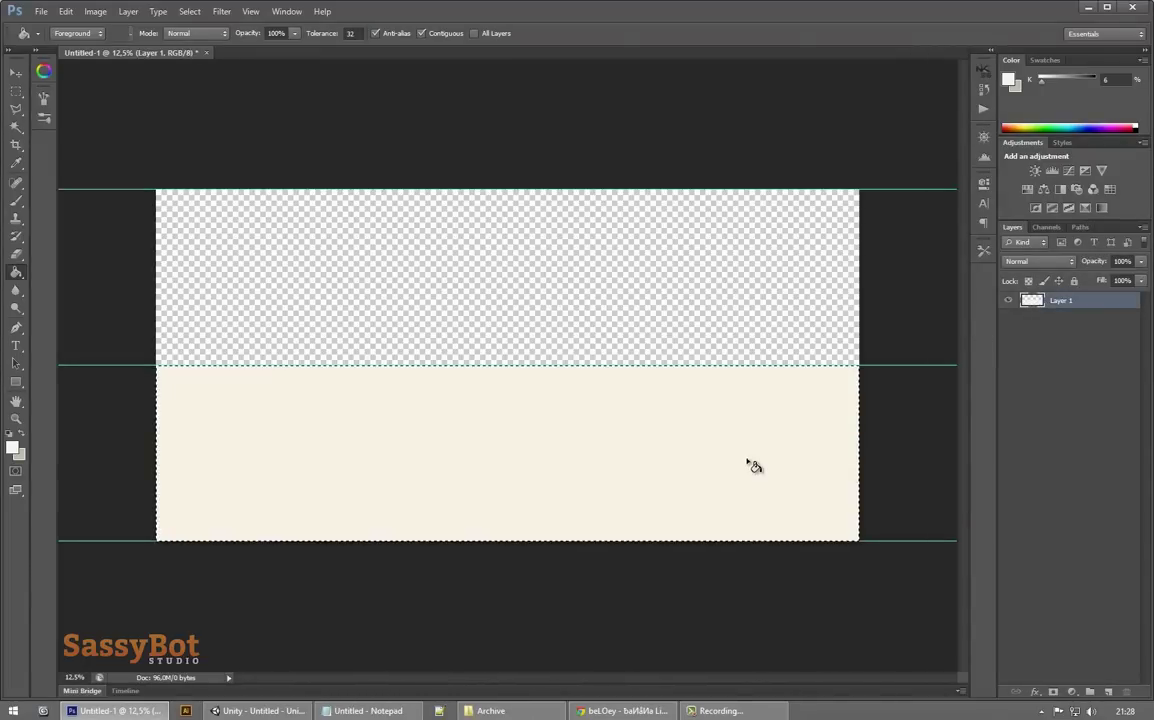
Step: On a new layer, select the canvas's upper half and fill it with the off-white foreground color
left_click(1110, 692)
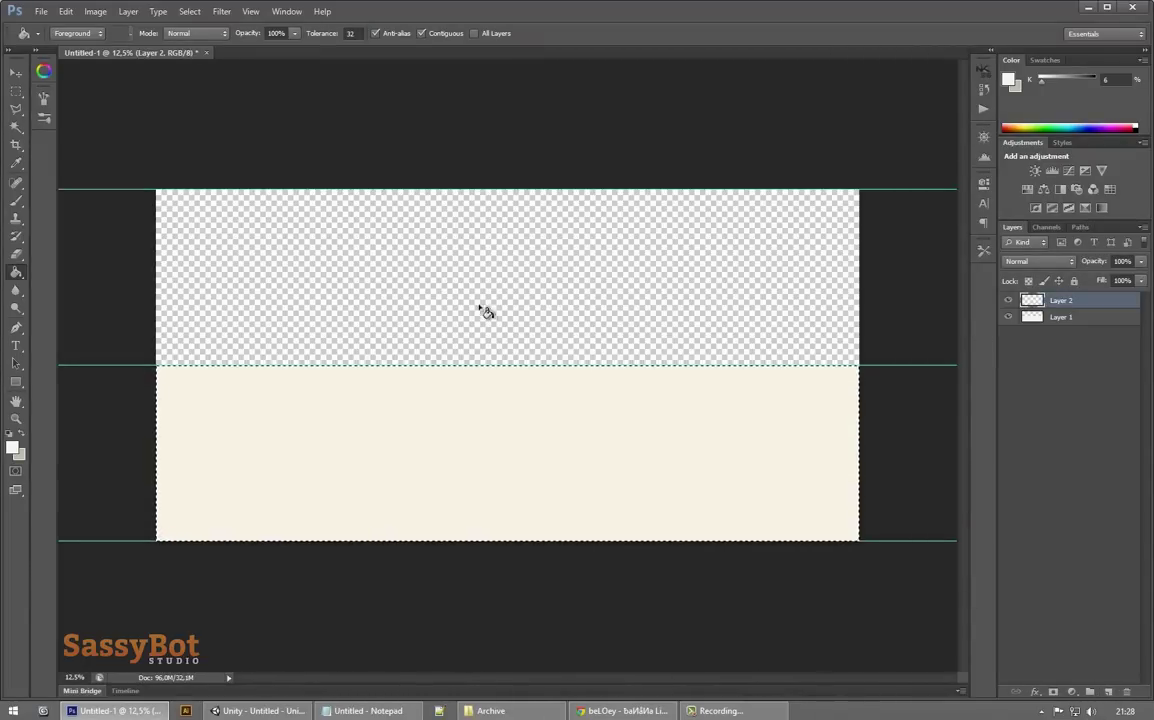
key("m")
left_click_drag(846, 368, 846, 366)
key("g")
left_click(732, 279)
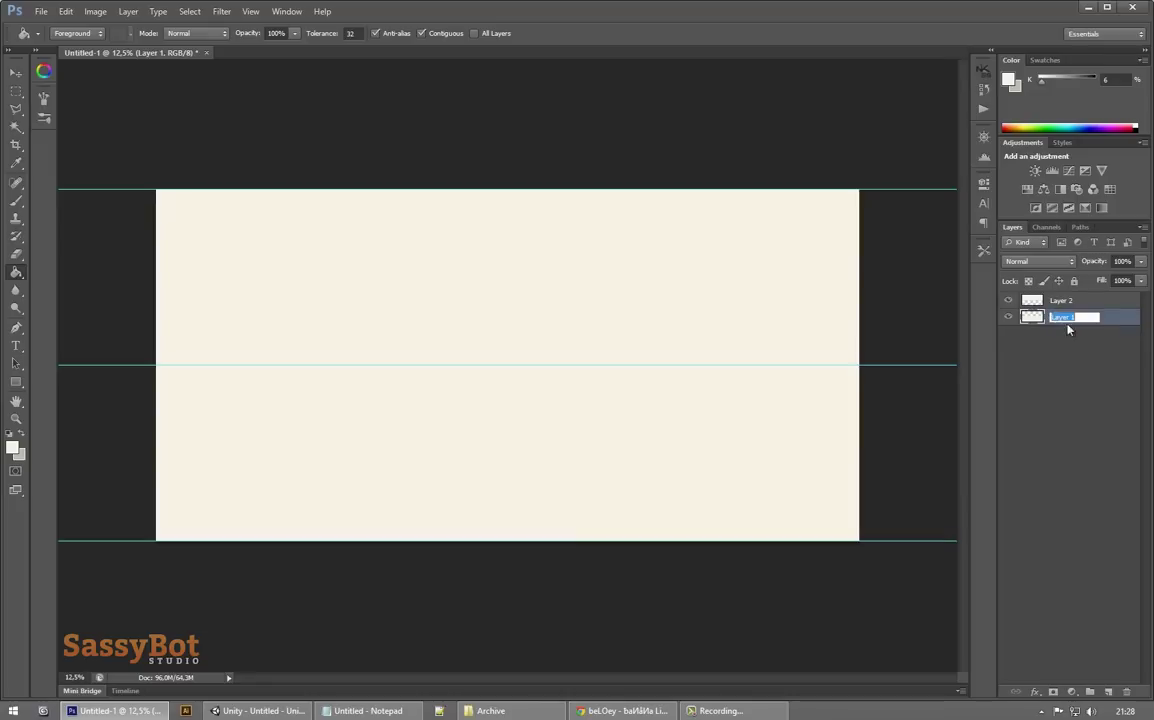
Step: Rename the lower-half layer Ground and the upper-half layer Sky
type("Ground")
key("Return")
double_click(1063, 300)
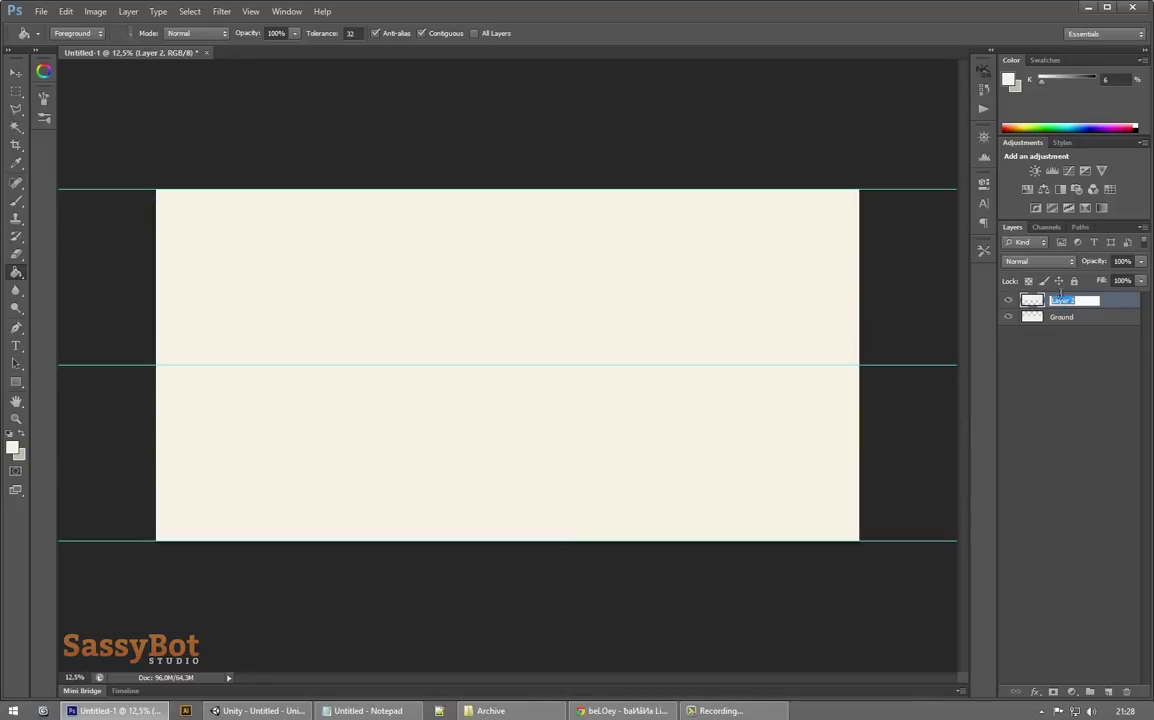
Step: Give the Ground layer a Gradient Overlay based on the Foreground to Background preset
double_click(1090, 318)
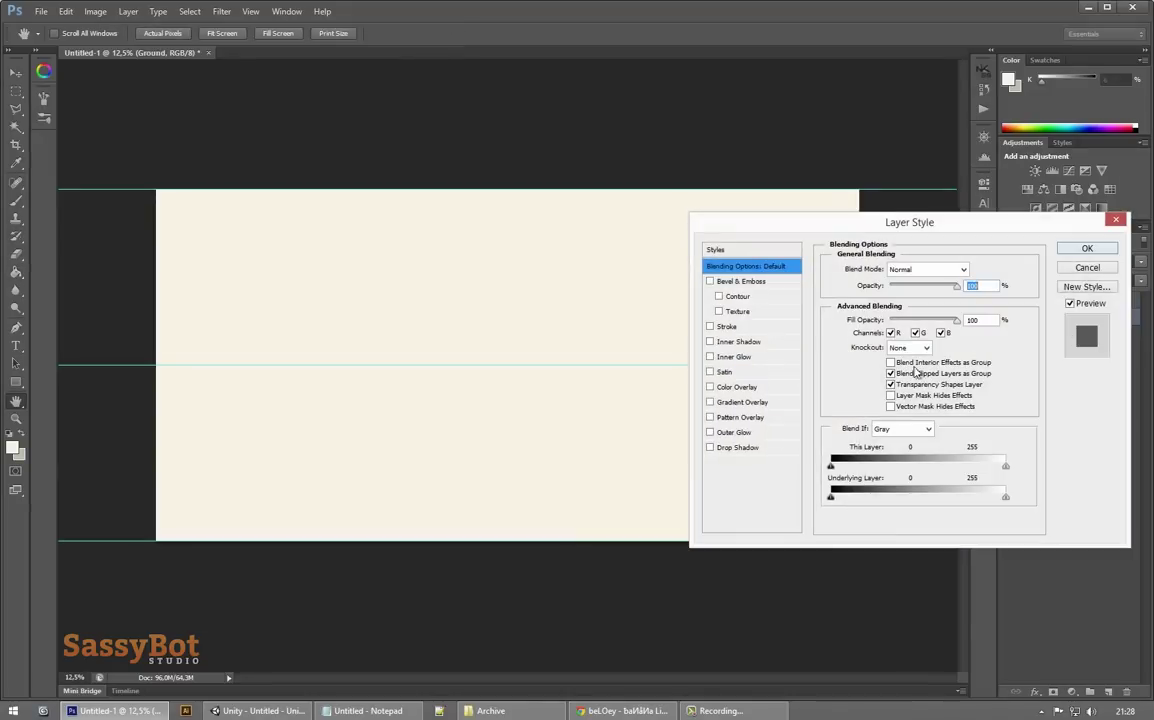
left_click(760, 403)
left_click(872, 302)
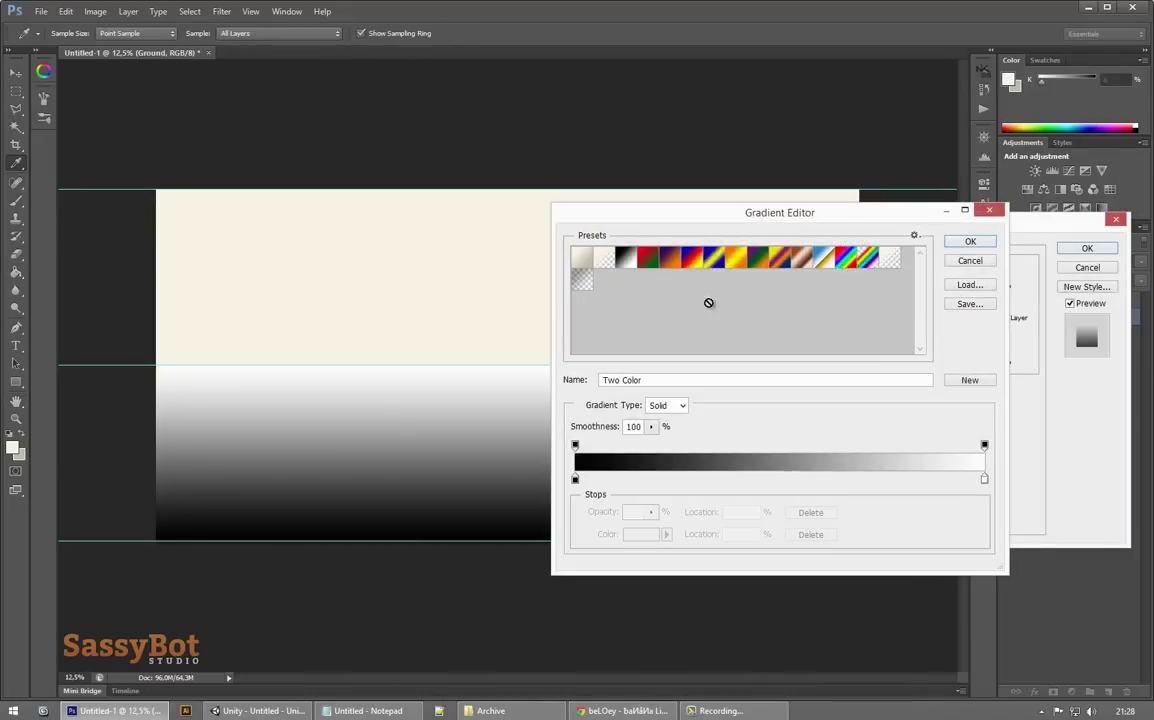
left_click(581, 260)
left_click_drag(649, 214, 727, 208)
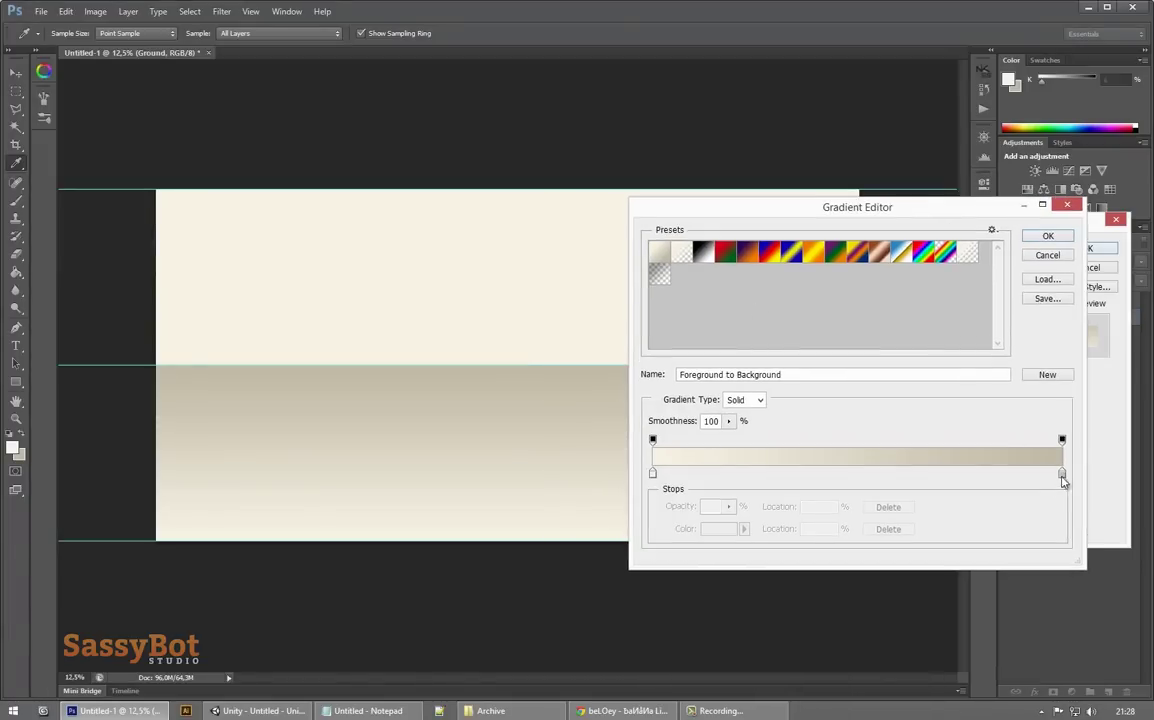
Step: Set the ground gradient's starting color stop to gray #a9a69f and apply the layer style
double_click(652, 473)
left_click(430, 452)
left_click(737, 382)
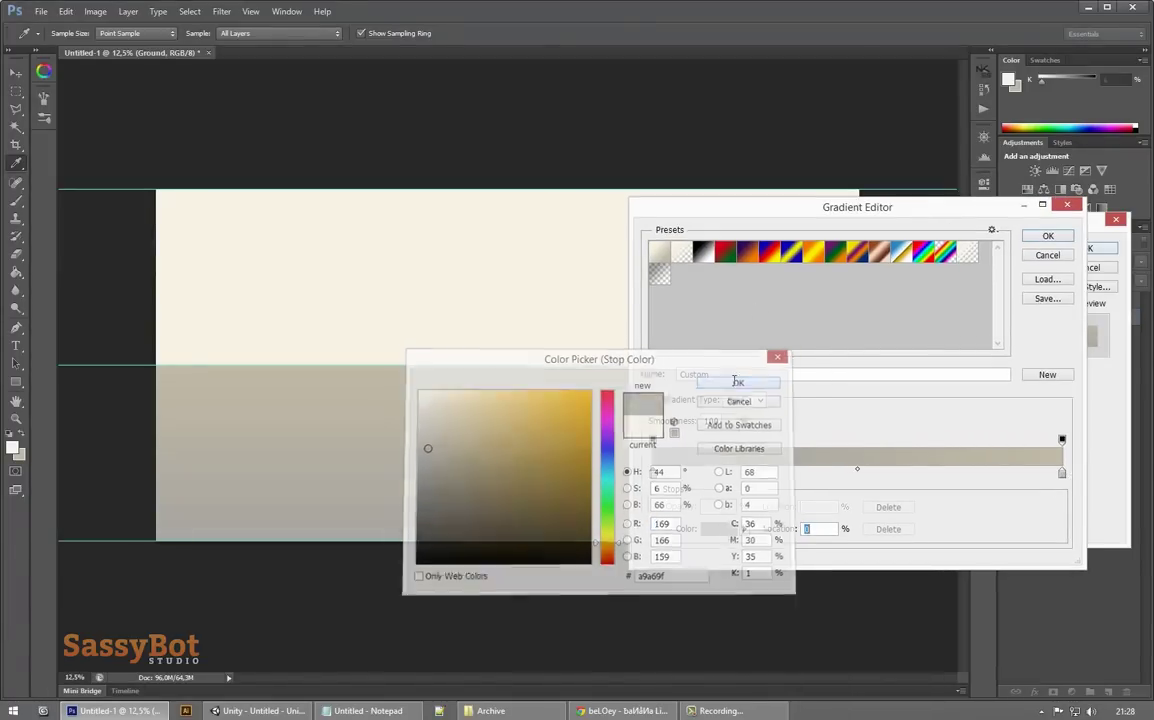
left_click(1050, 236)
left_click(1088, 249)
Step: Add a Gradient Overlay to the Sky layer, running from light blue #a1c4ef at the horizon to a darker blue above
double_click(1079, 303)
left_click(752, 402)
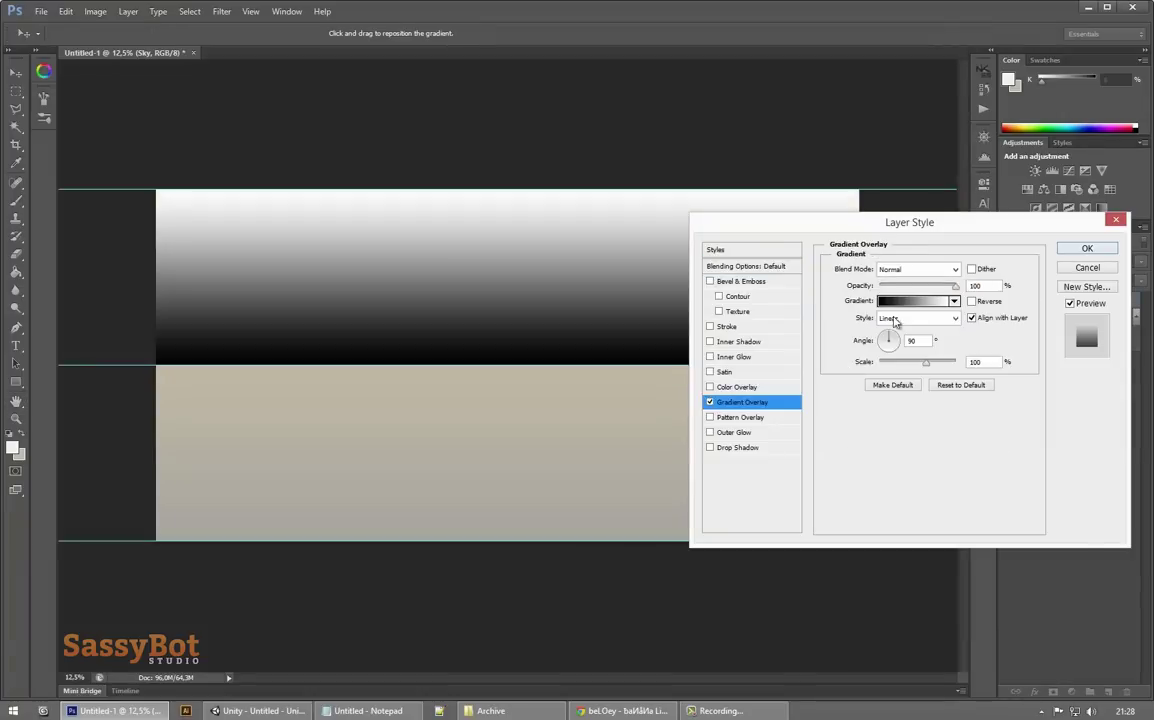
left_click(900, 301)
double_click(1062, 473)
left_click_drag(613, 472, 613, 461)
mouse_move(507, 426)
left_mouse_down()
mouse_move(521, 435)
mouse_move(512, 425)
mouse_move(512, 441)
mouse_move(473, 399)
left_mouse_up()
left_click(741, 380)
double_click(650, 474)
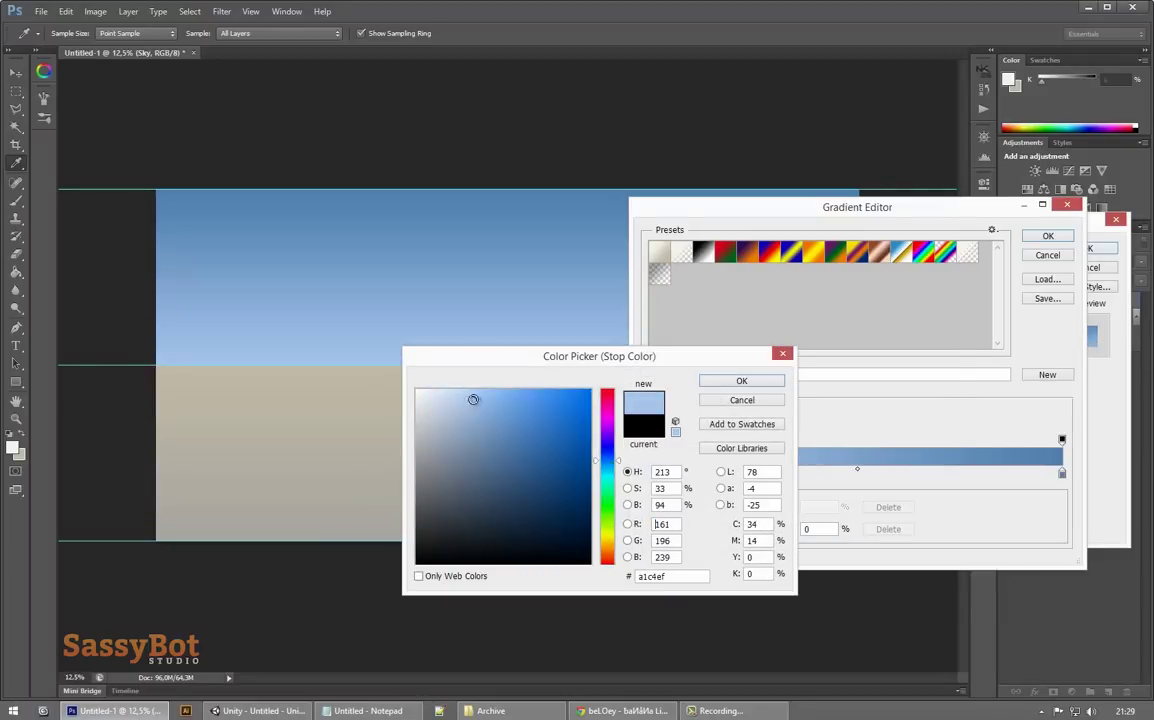
left_click(741, 380)
Step: Make the sky gradient's upper color stop a deeper, more saturated blue
double_click(1062, 473)
left_click(627, 505)
left_click_drag(607, 442, 611, 491)
left_click(627, 488)
left_click(747, 383)
Step: Set the sky gradient's horizon color stop to #80afe9 and apply the layer style
double_click(651, 474)
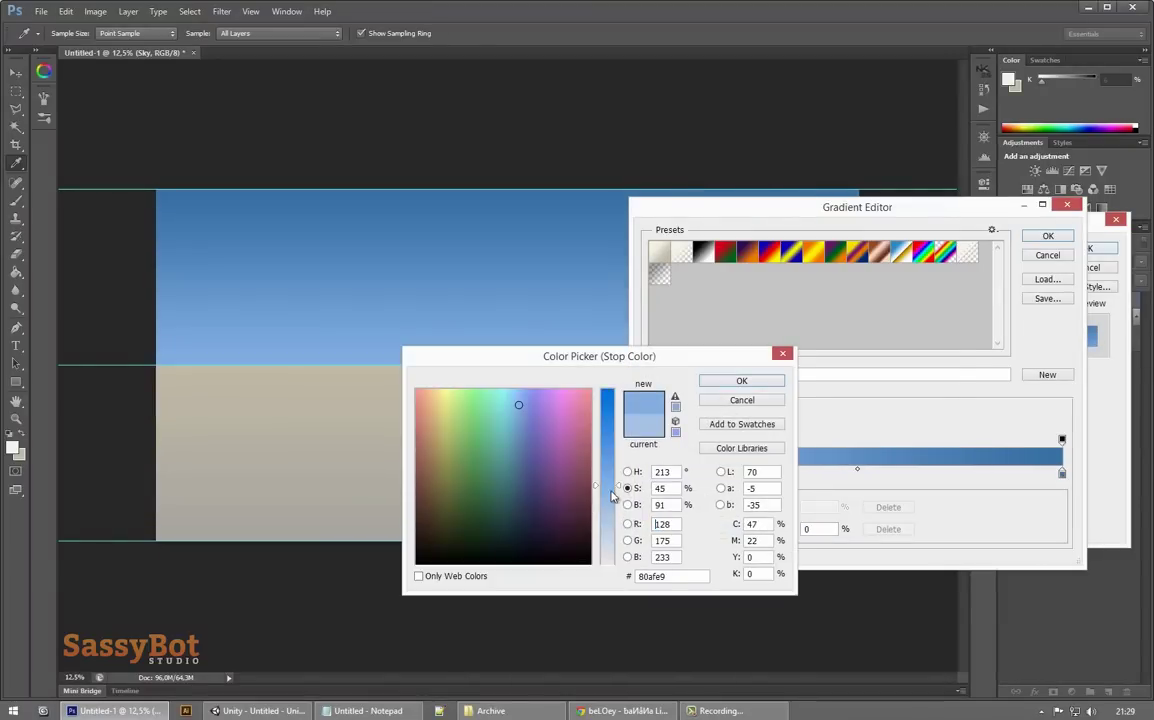
left_click(741, 380)
left_click(1047, 236)
left_click(1085, 249)
Step: On a new layer named Sun, draw a circular selection about 120 px wide in mid-sky and fill it with off-white
left_click(1107, 691)
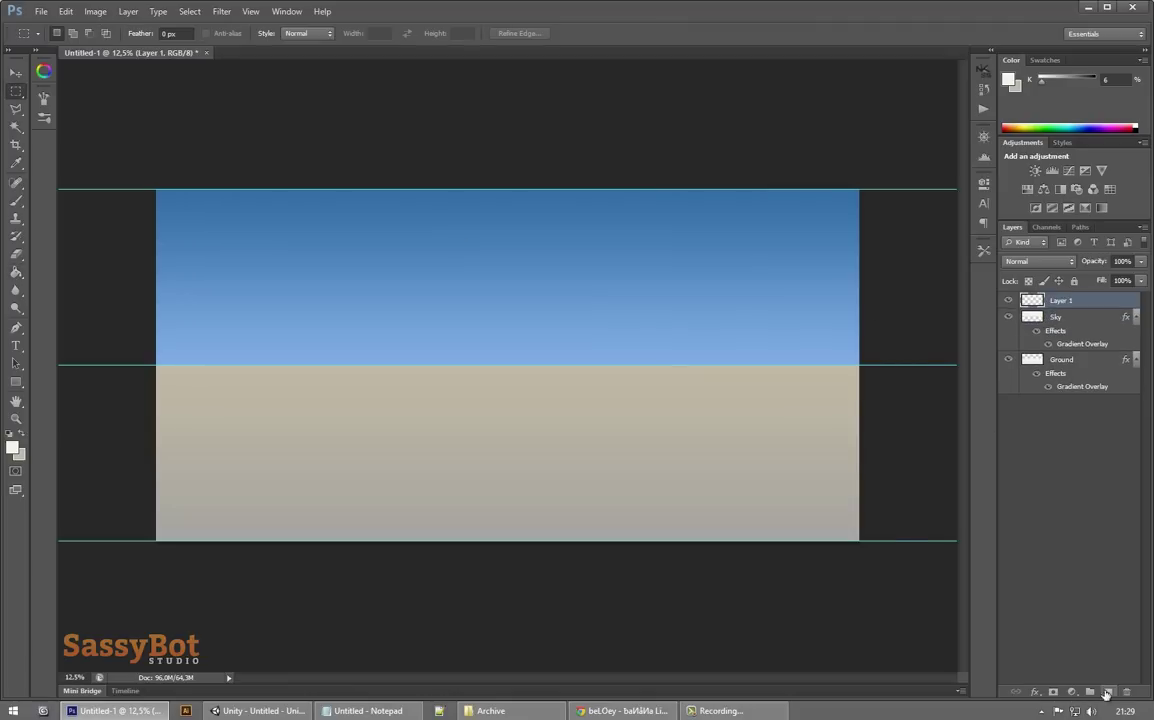
right_click(16, 93)
left_click(70, 107)
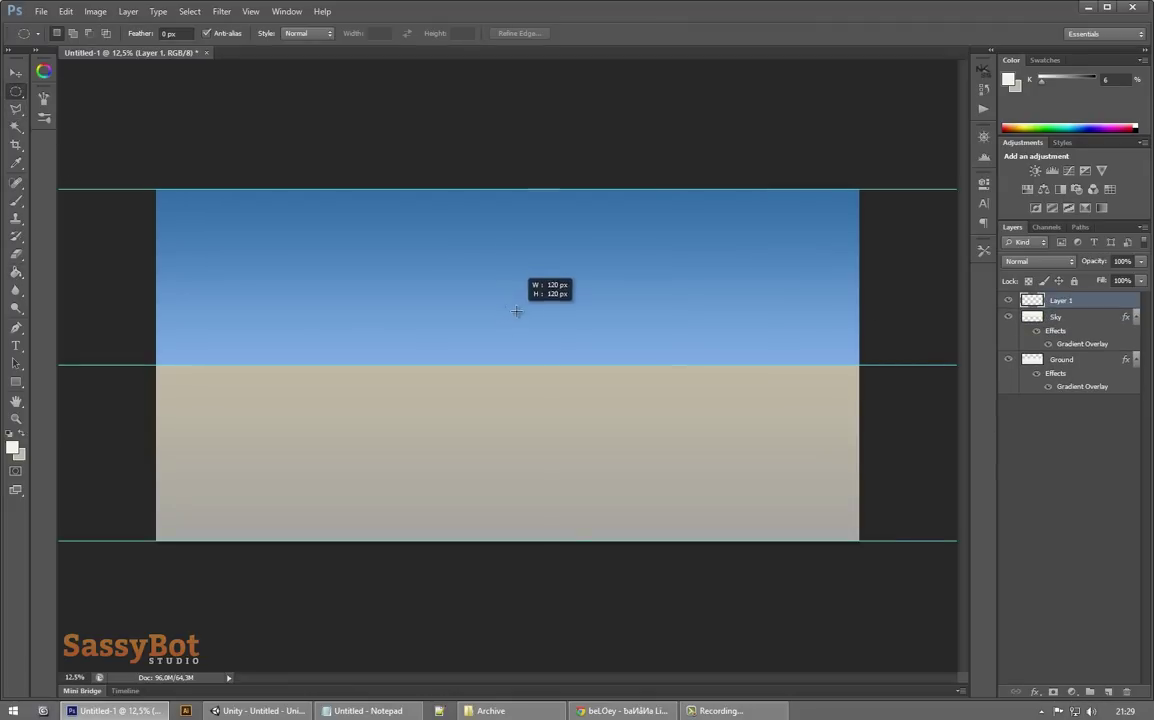
left_click_drag(516, 312, 515, 313)
key("g")
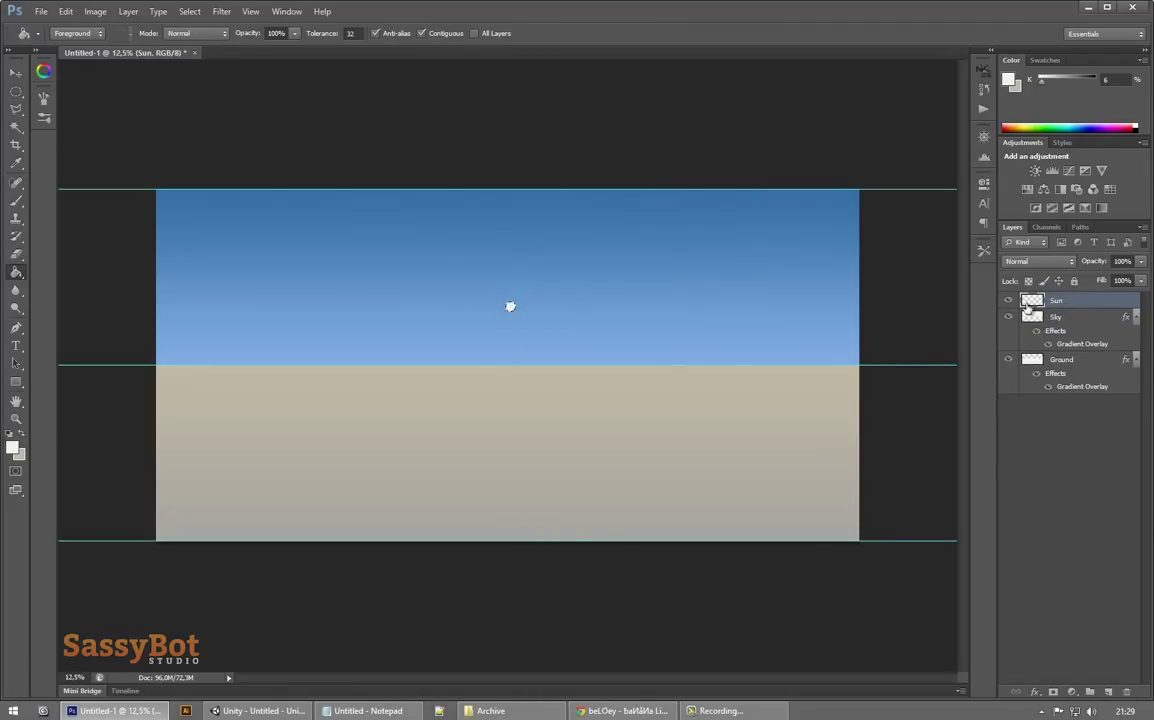
Step: Set the foreground color to the near-white yellow tint #fffef9
left_click(1009, 80)
left_click_drag(607, 400, 613, 568)
left_click(627, 471)
left_click(627, 488)
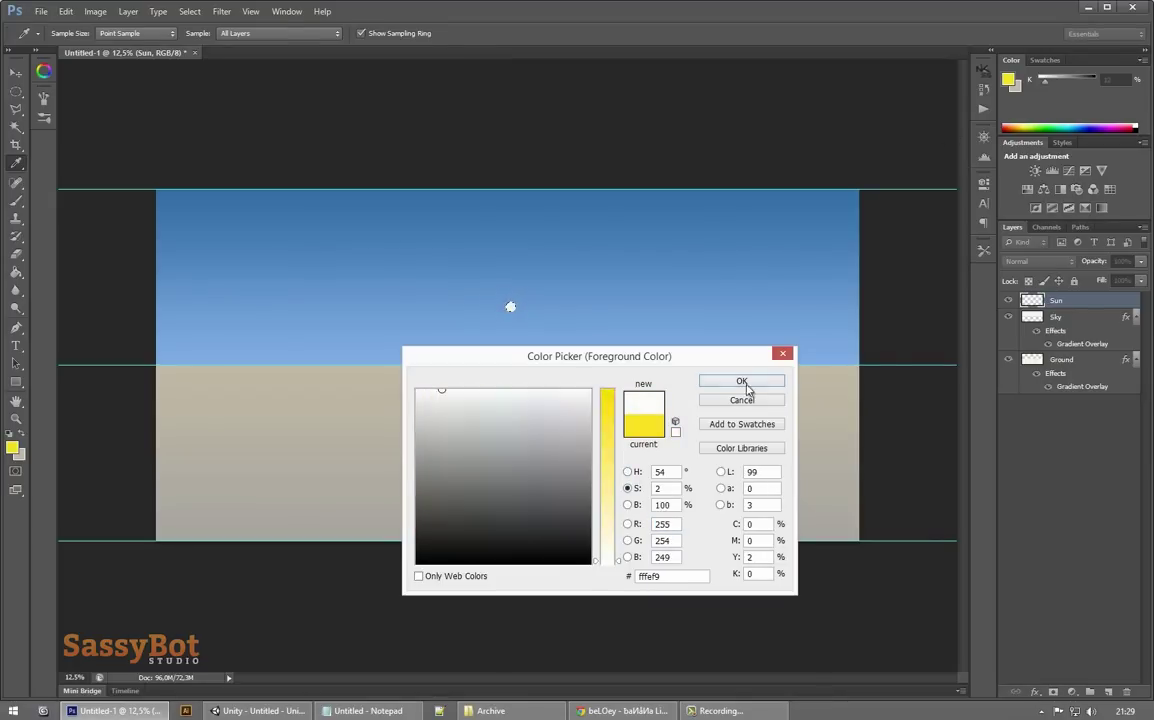
left_click(741, 381)
Step: Fill the selected sun disc with the foreground color in Normal mode at 100% opacity
scroll(522, 296, "up", 6)
key("shift+F5")
left_click_drag(575, 174, 339, 182)
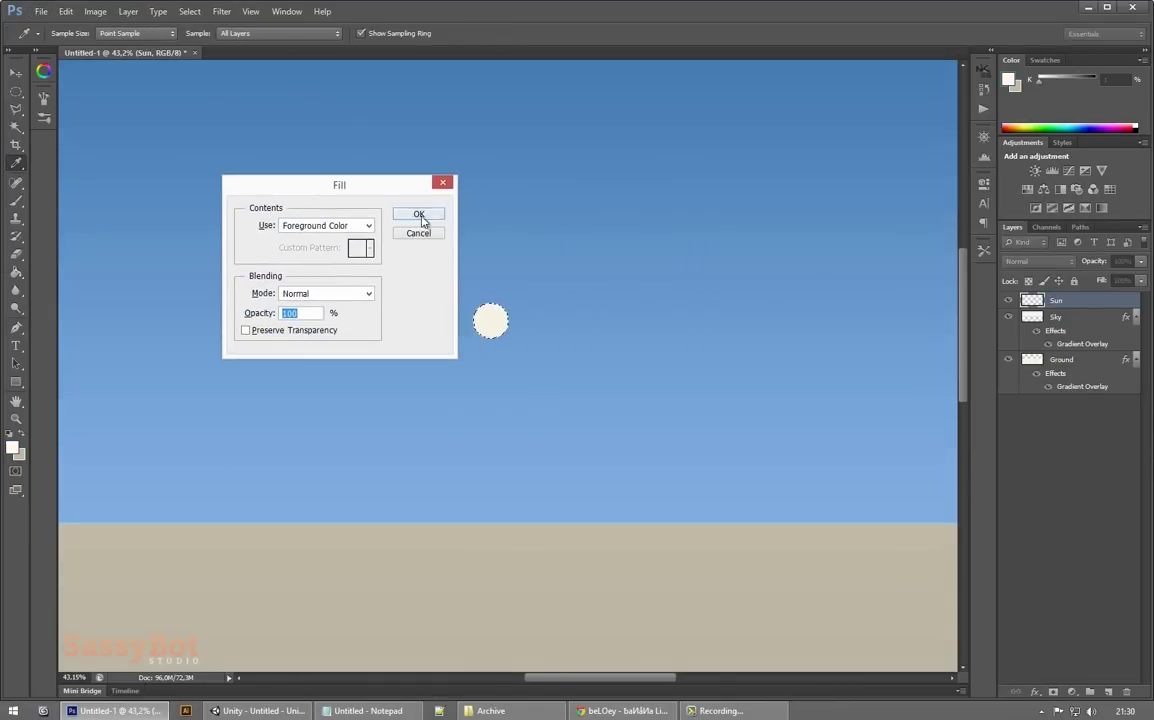
left_click(420, 216)
Step: On a new layer, make a large circular selection centered on the sun and fill it with the foreground color
scroll(659, 318, "down", 4)
key("m")
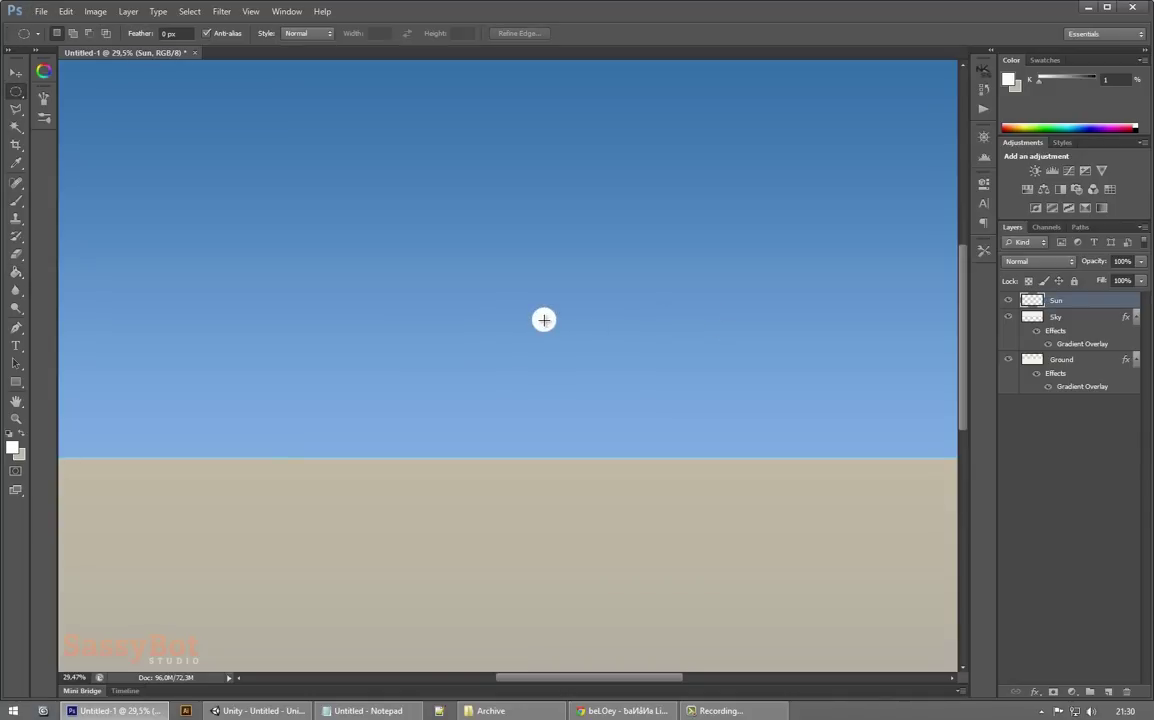
left_click_drag(544, 320, 878, 488)
scroll(760, 437, "down", 4)
scroll(757, 433, "up", 3)
key("ctrl+d")
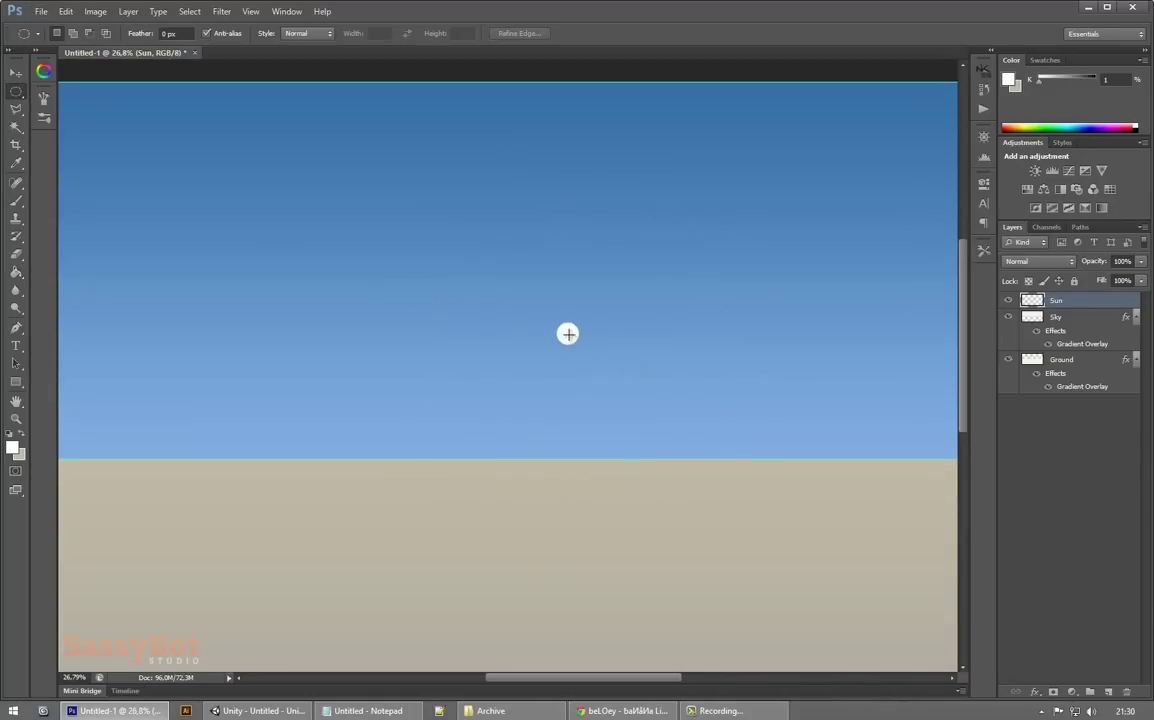
key("ctrl+shift+alt+n")
key("alt+BackSpace")
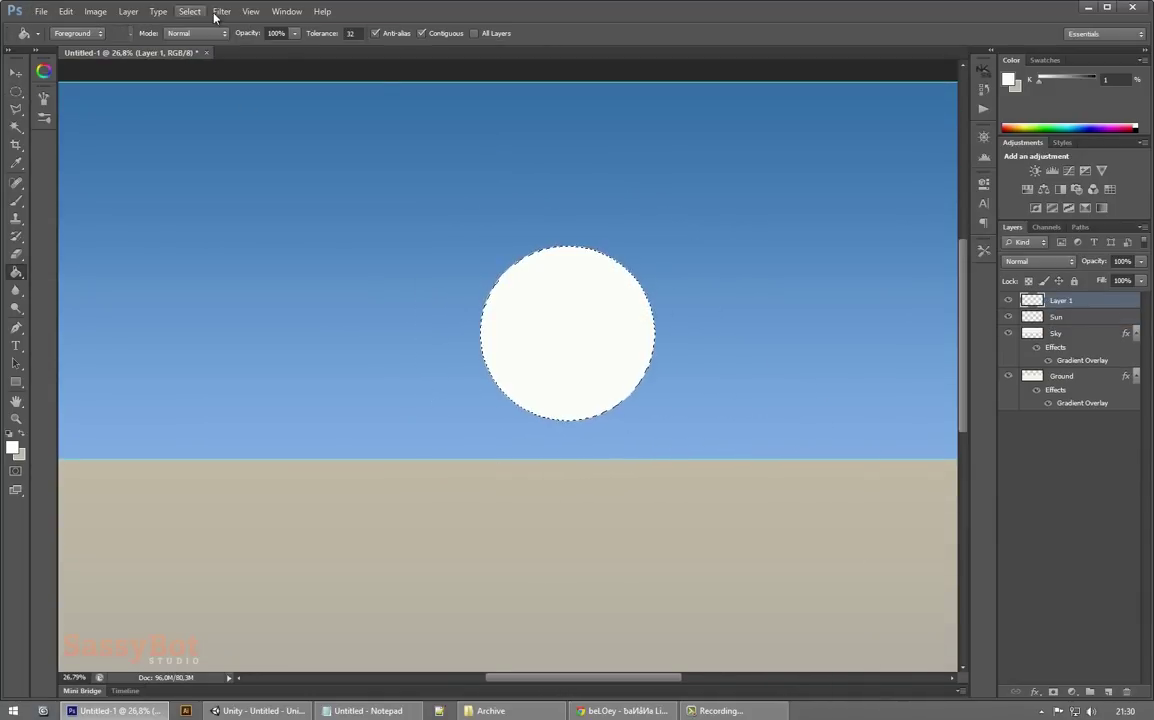
left_click(221, 11)
mouse_move(305, 140)
left_click(385, 234)
left_click(416, 207)
Step: Apply a Gaussian Blur with a radius of 160.4 pixels to the large circle to form the sun's glow
left_click(221, 11)
mouse_move(265, 149)
left_click(385, 234)
mouse_move(334, 366)
left_mouse_down()
mouse_move(307, 370)
mouse_move(325, 377)
left_mouse_up()
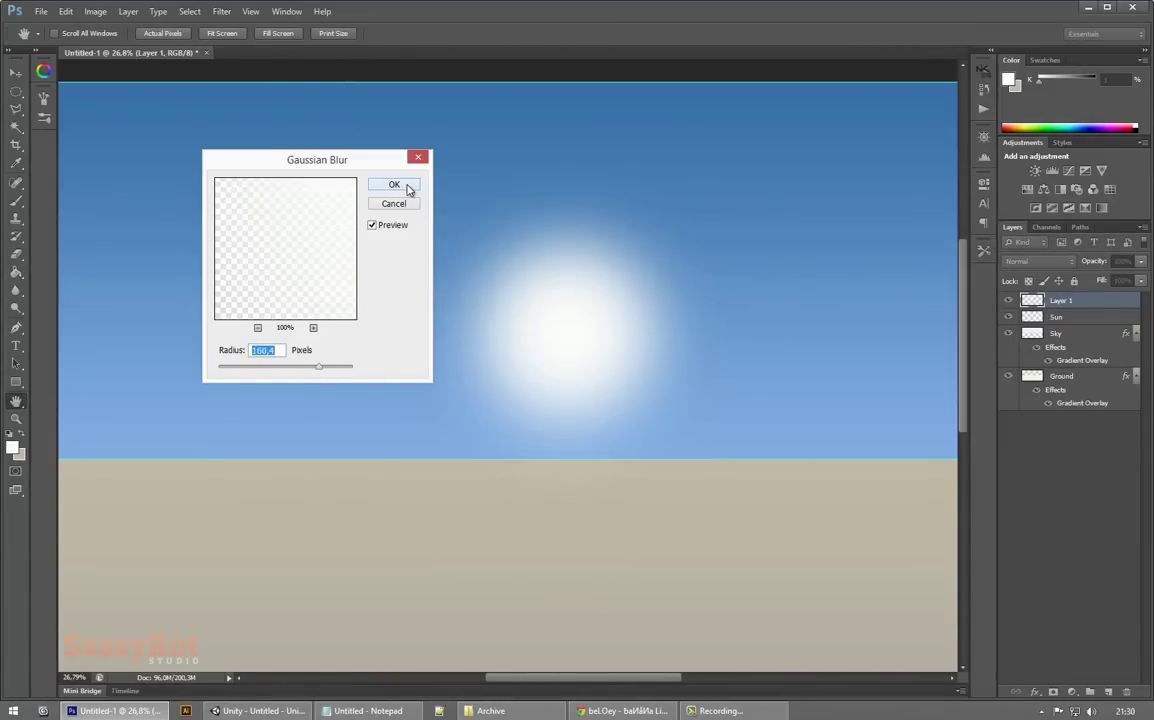
key("Return")
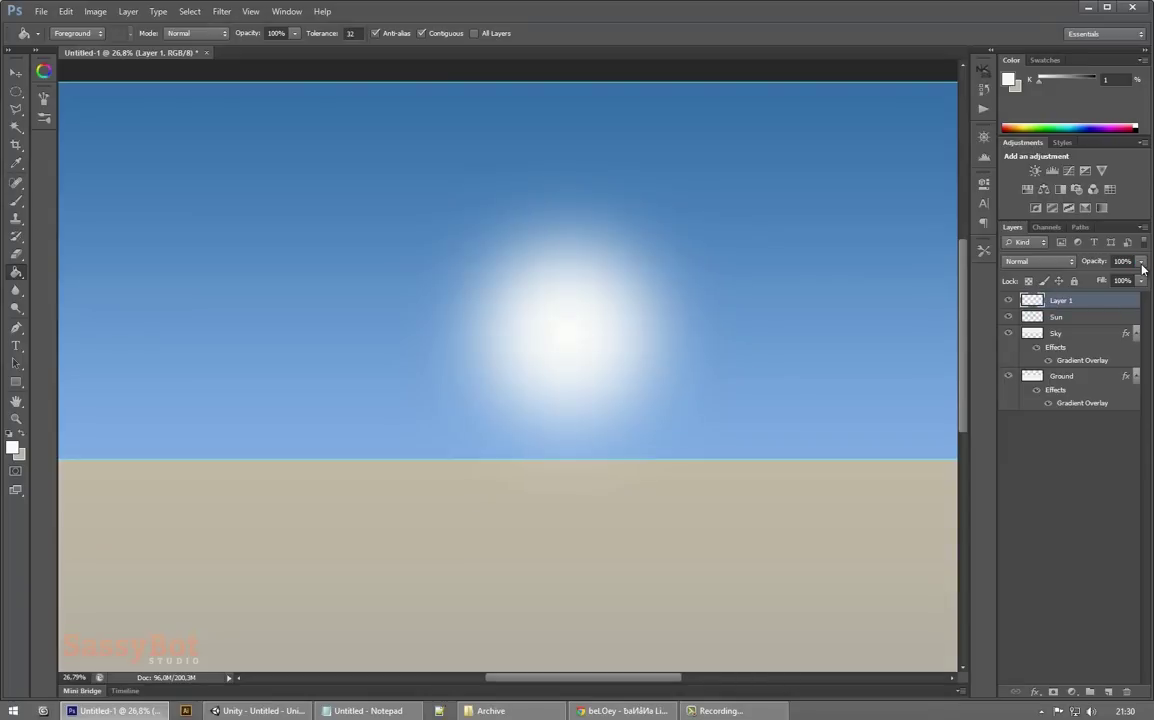
Step: Set the glow layer's opacity to 39% and deselect all layers
left_click_drag(1135, 279, 1095, 279)
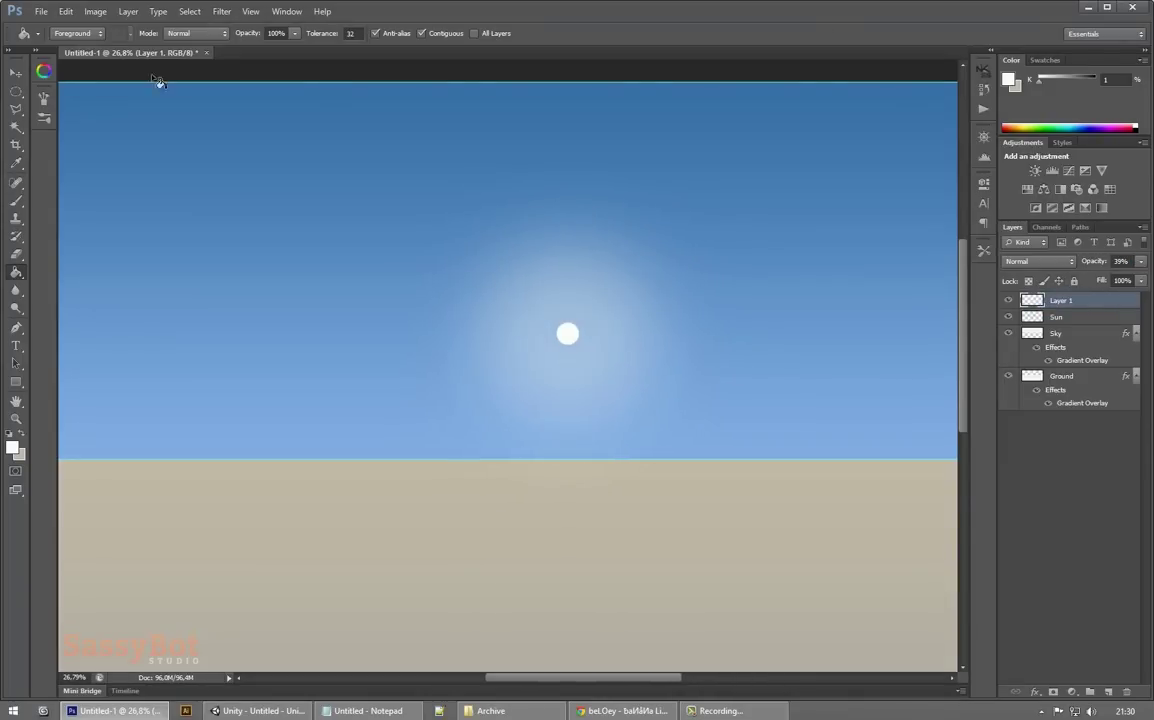
key("v")
scroll(468, 234, "down", 1)
left_click(1063, 552)
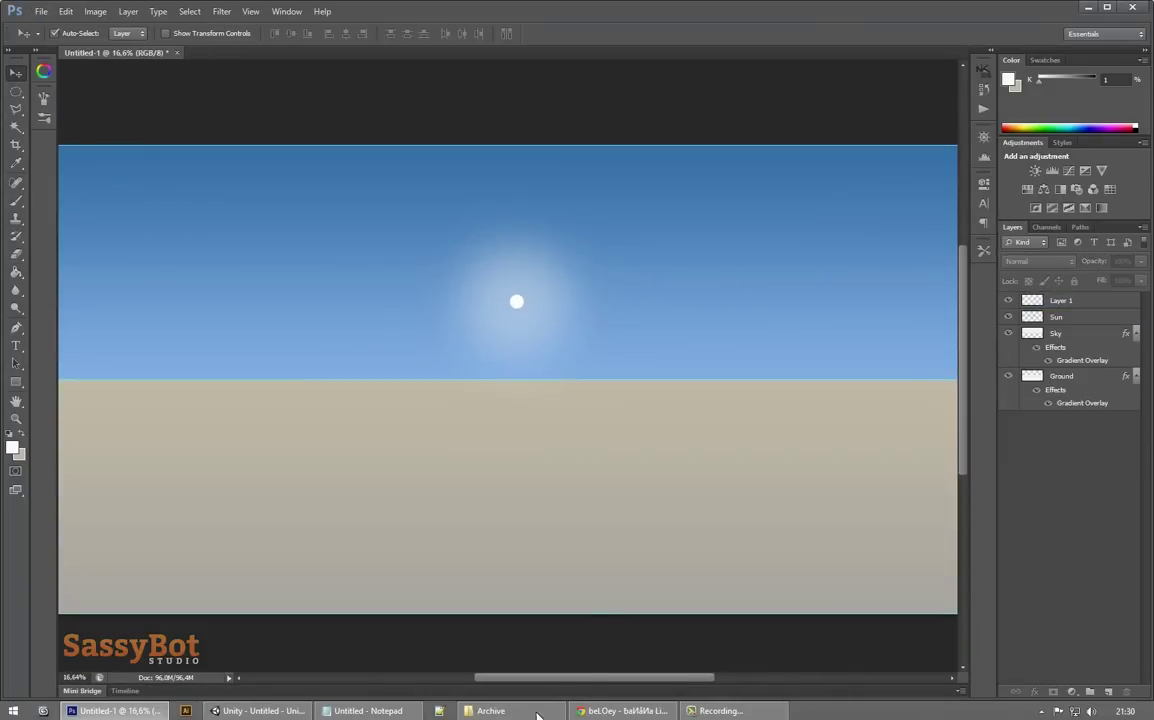
Step: Switch to a new File Explorer window, browse to Pictures > Textures > Clouds > Clouds and select IMG_5001.jpg
middle_click(538, 714)
left_click_drag(271, 404, 271, 423)
scroll(270, 423, "up", 1)
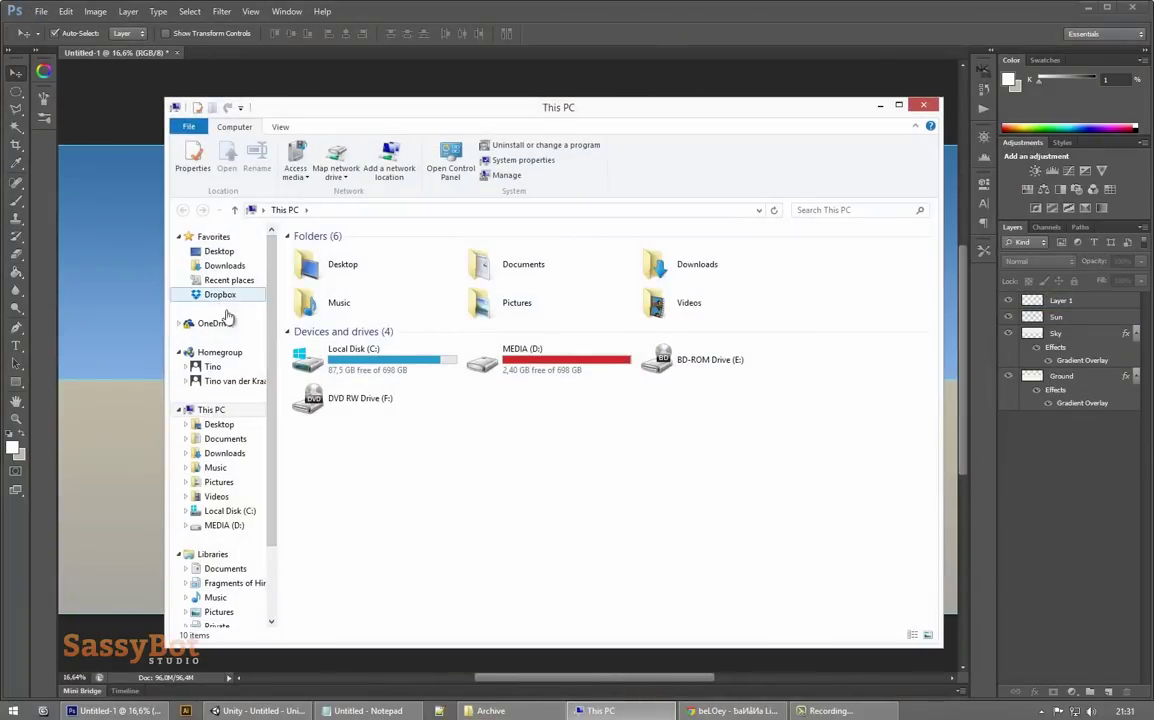
left_click(219, 482)
double_click(361, 278)
double_click(383, 262)
double_click(338, 271)
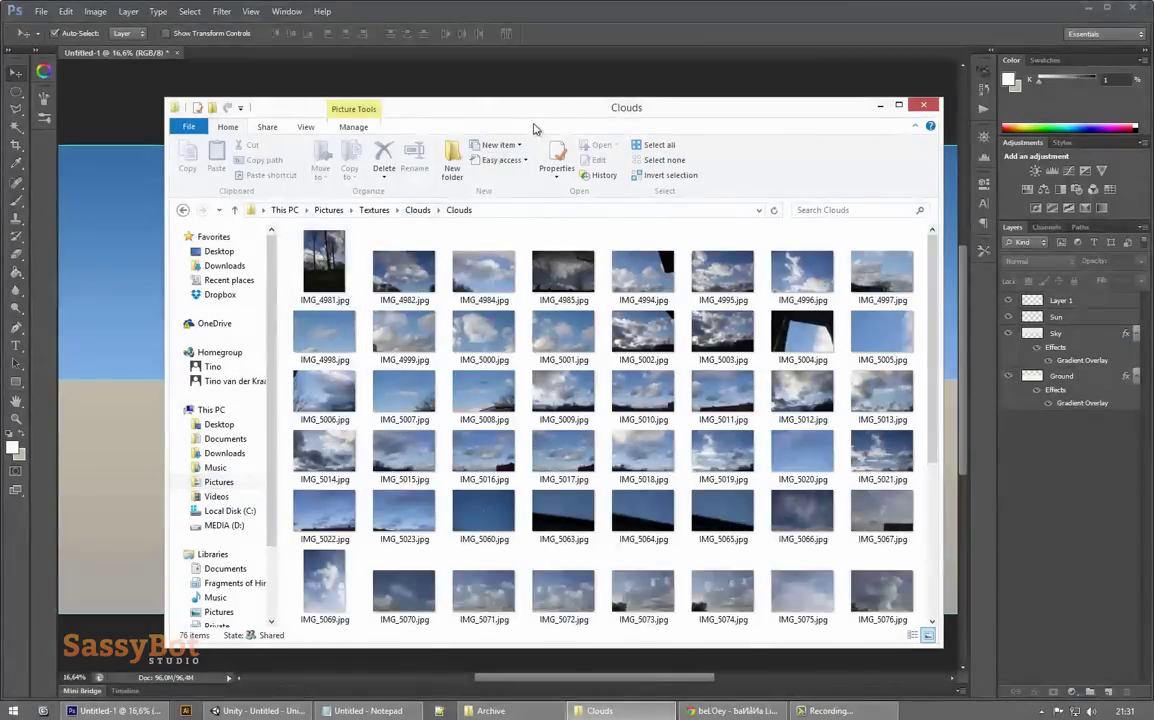
left_click_drag(536, 110, 624, 79)
left_click(626, 305)
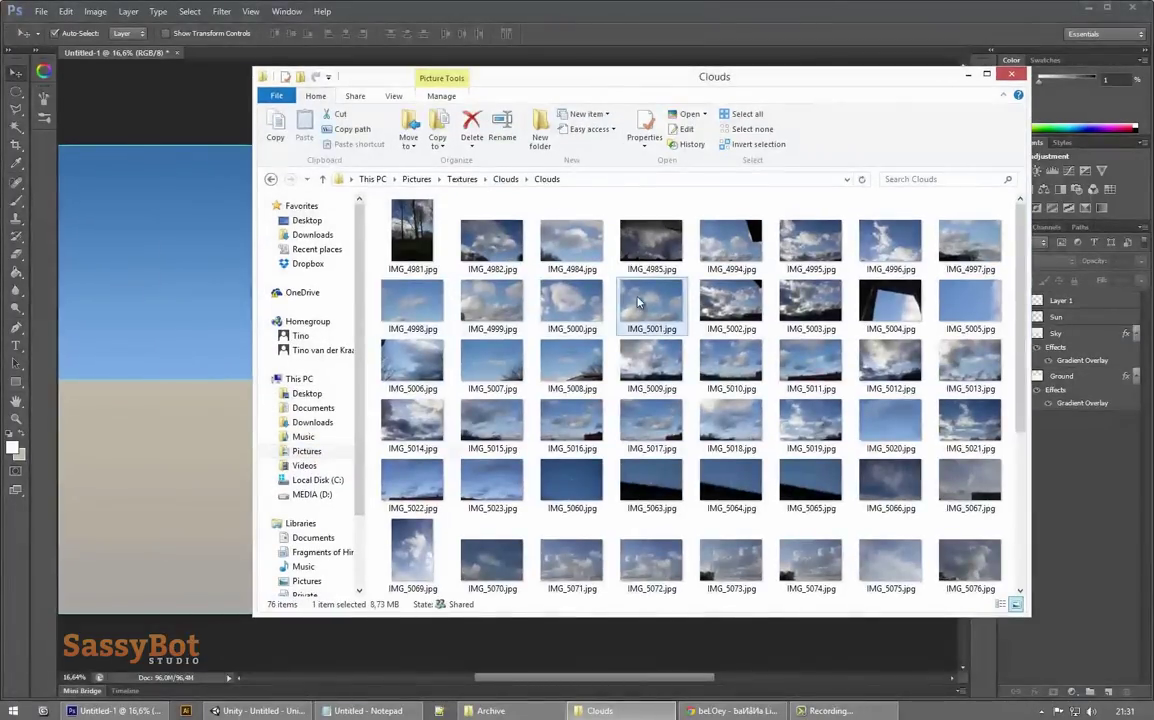
Step: Place IMG_5001.jpg into the Photoshop panorama and select its central cloud with the Magic Wand
left_click_drag(638, 303, 142, 329)
left_click(690, 36)
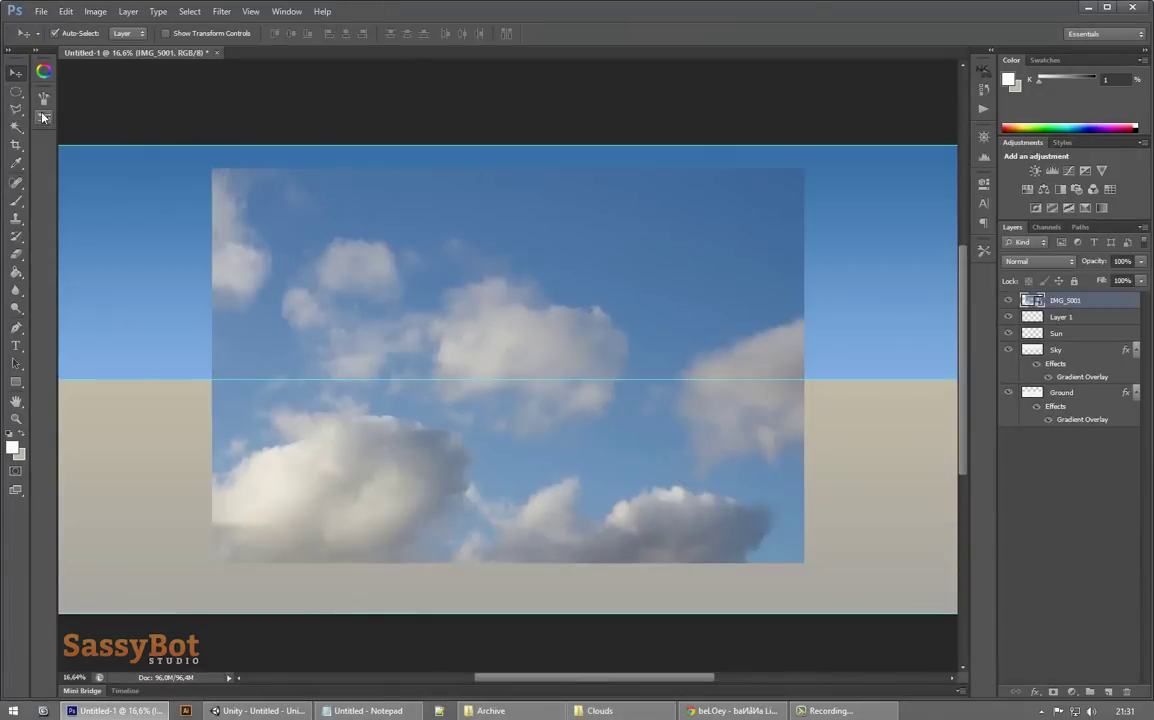
left_click_drag(16, 126, 38, 133)
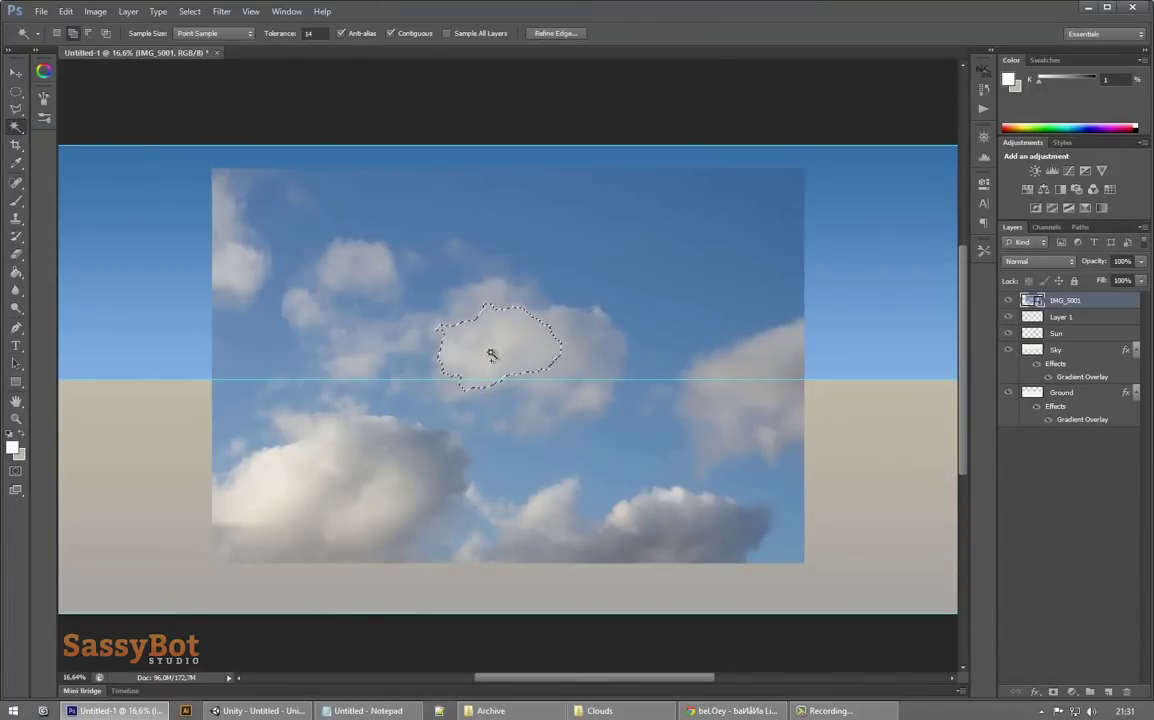
left_click(586, 363, "shift")
scroll(594, 408, "up", 8)
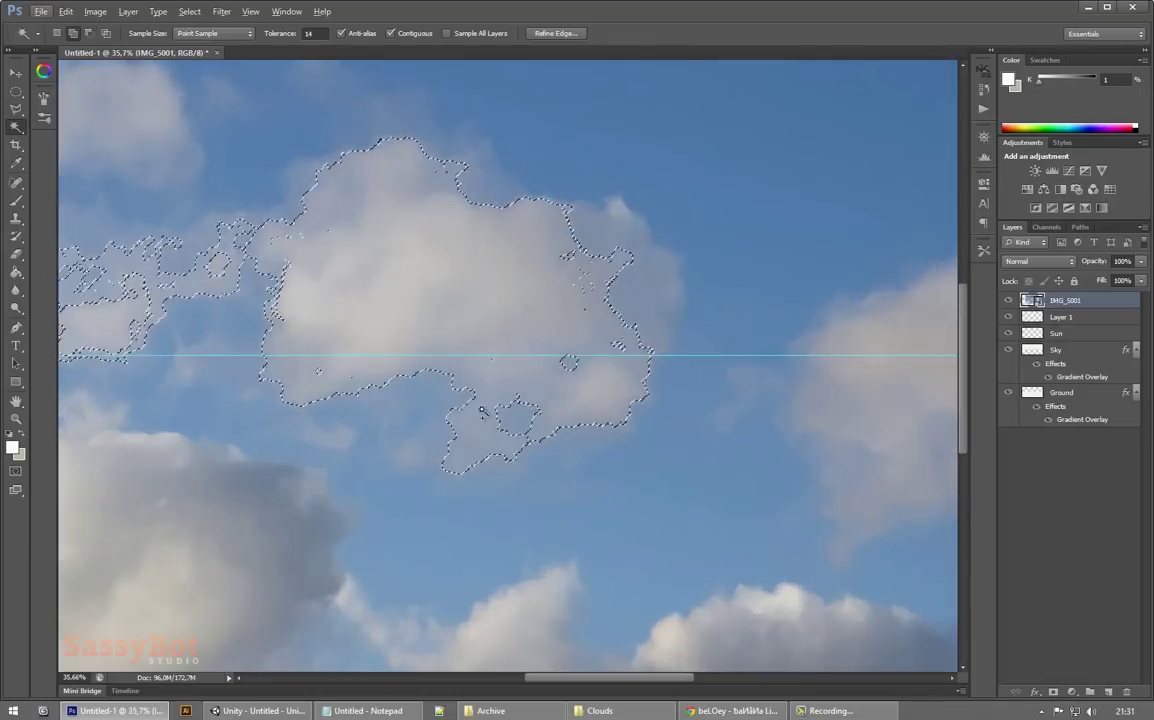
scroll(222, 270, "down", 3)
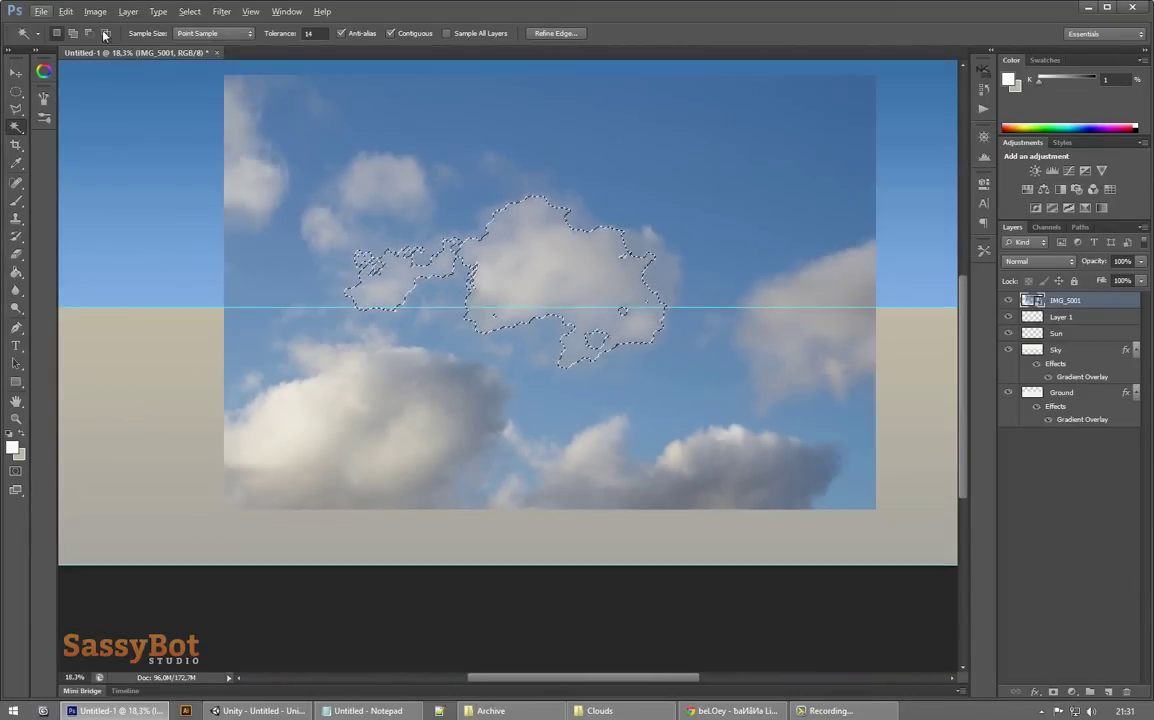
Step: Refine the edge of the cloud selection with a feather of 10.1 px
left_click(95, 11)
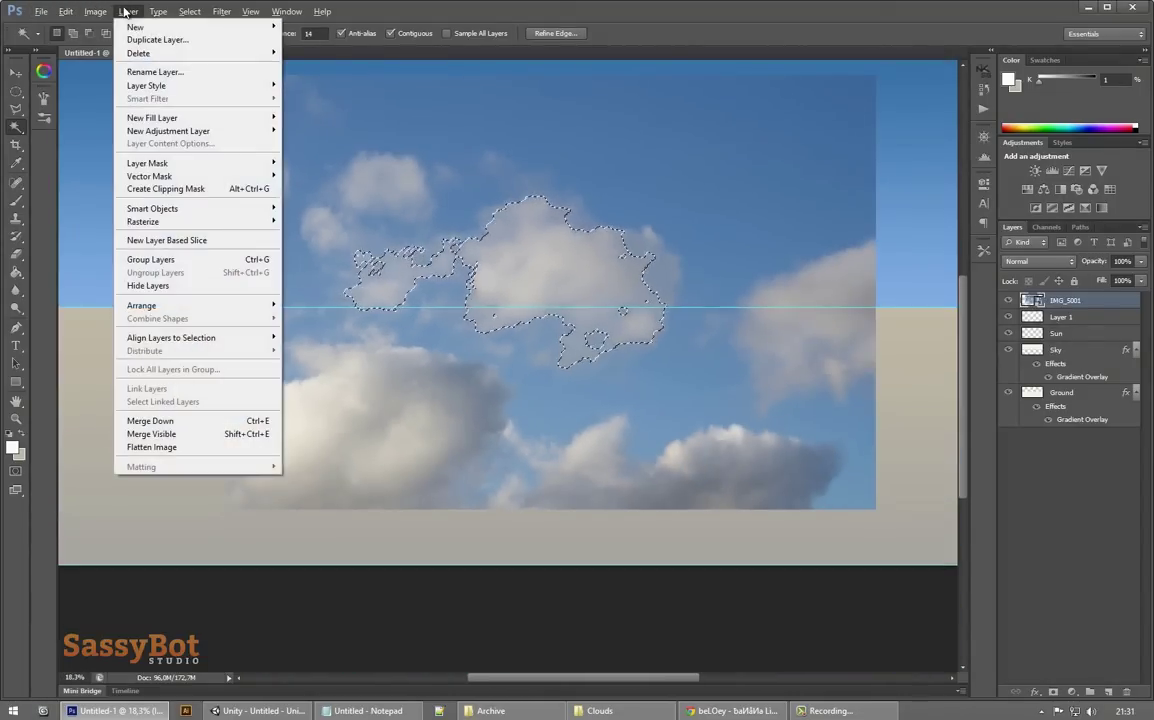
mouse_move(221, 12)
left_click(228, 149)
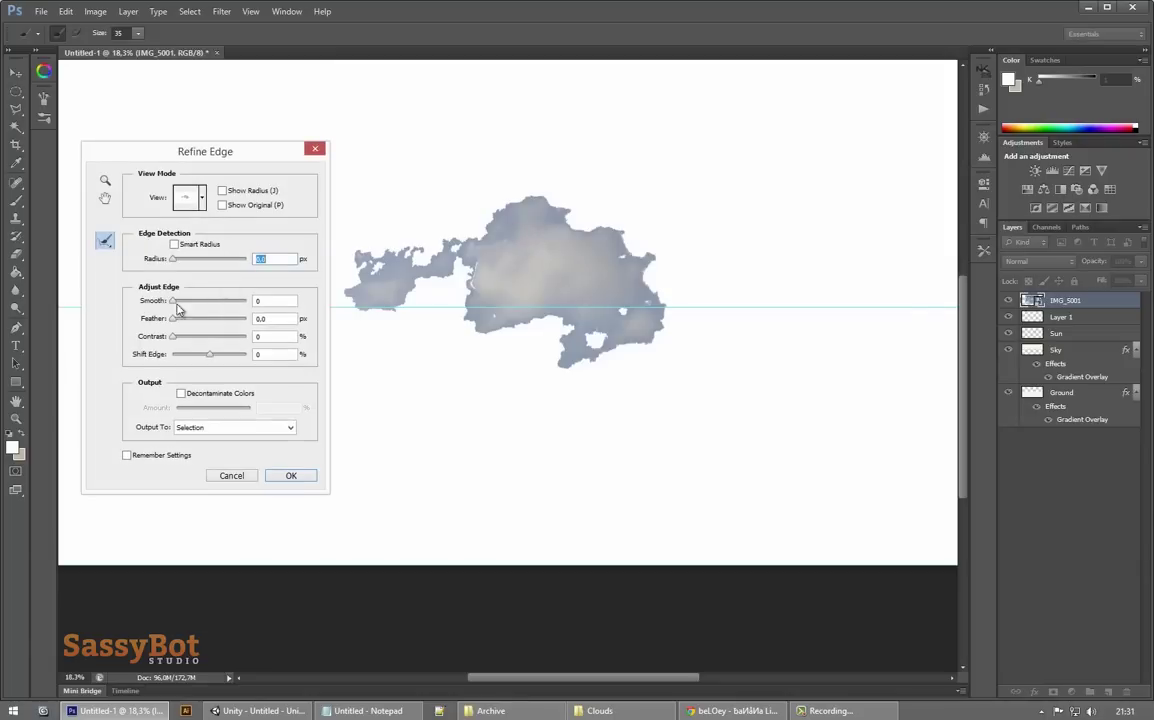
left_click_drag(201, 321, 183, 349)
left_click(264, 353)
type("0")
key("Tab")
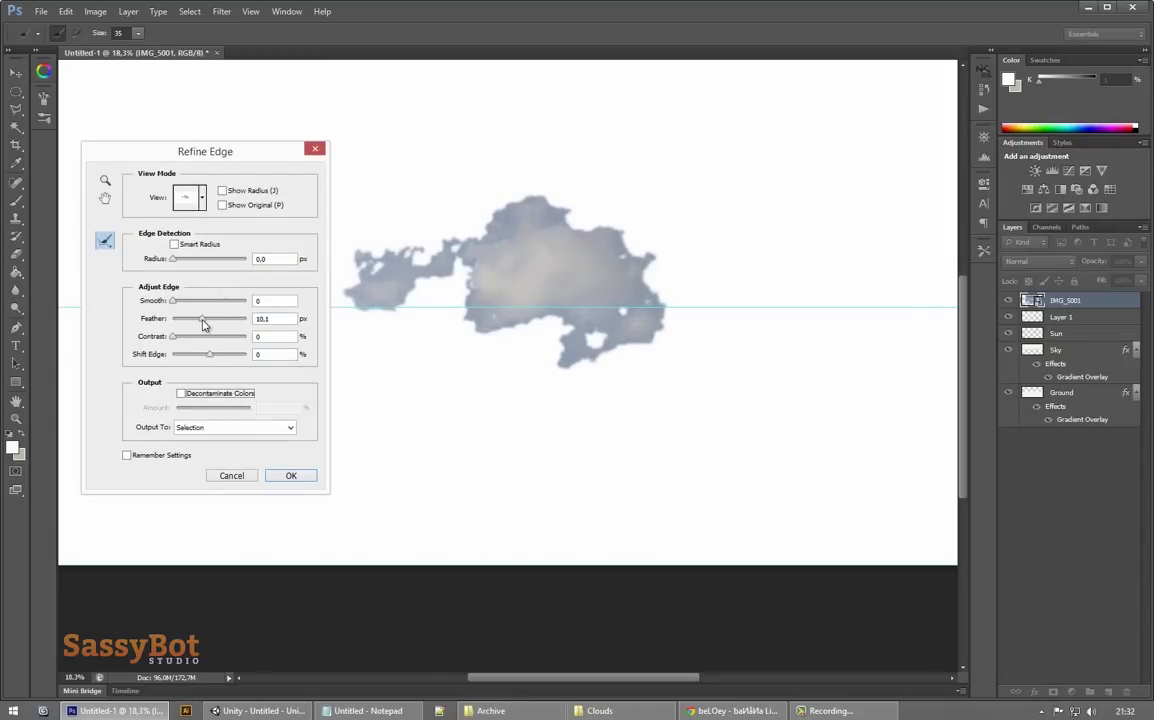
left_click(300, 476)
Step: Copy the selected cloud to its own layer with the IMG_5001 photo hidden, and move it into the sky left of the sun
right_click(579, 257)
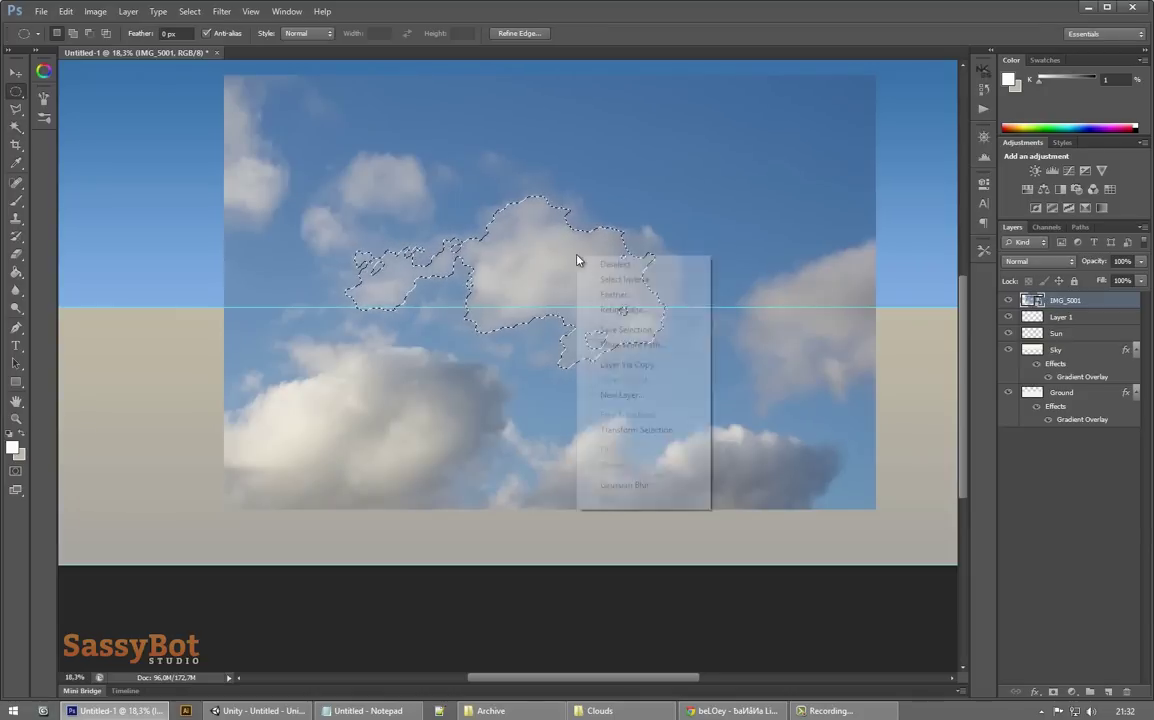
left_click(642, 365)
left_click(1008, 316)
key("v")
left_click_drag(622, 214, 635, 310)
left_click_drag(622, 349, 442, 263)
Step: Try several blending modes on the cloud layer and set it to Lighter Color
left_click(1027, 262)
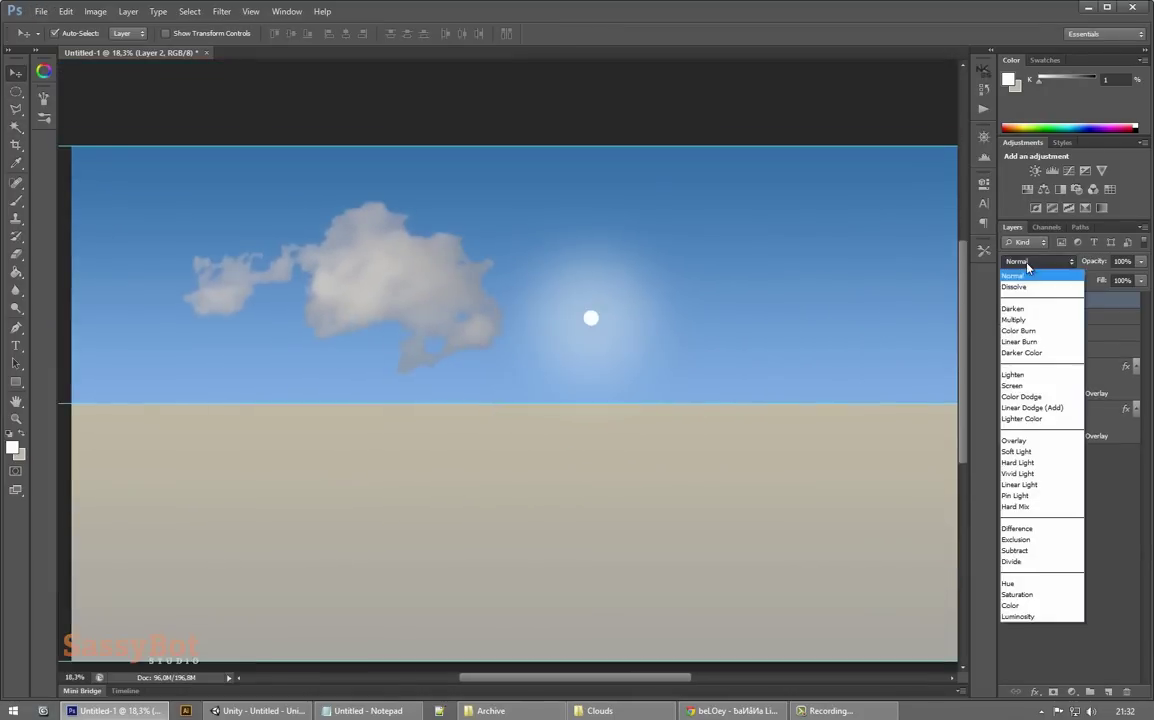
left_click(1029, 375)
scroll(1037, 266, "up", 7)
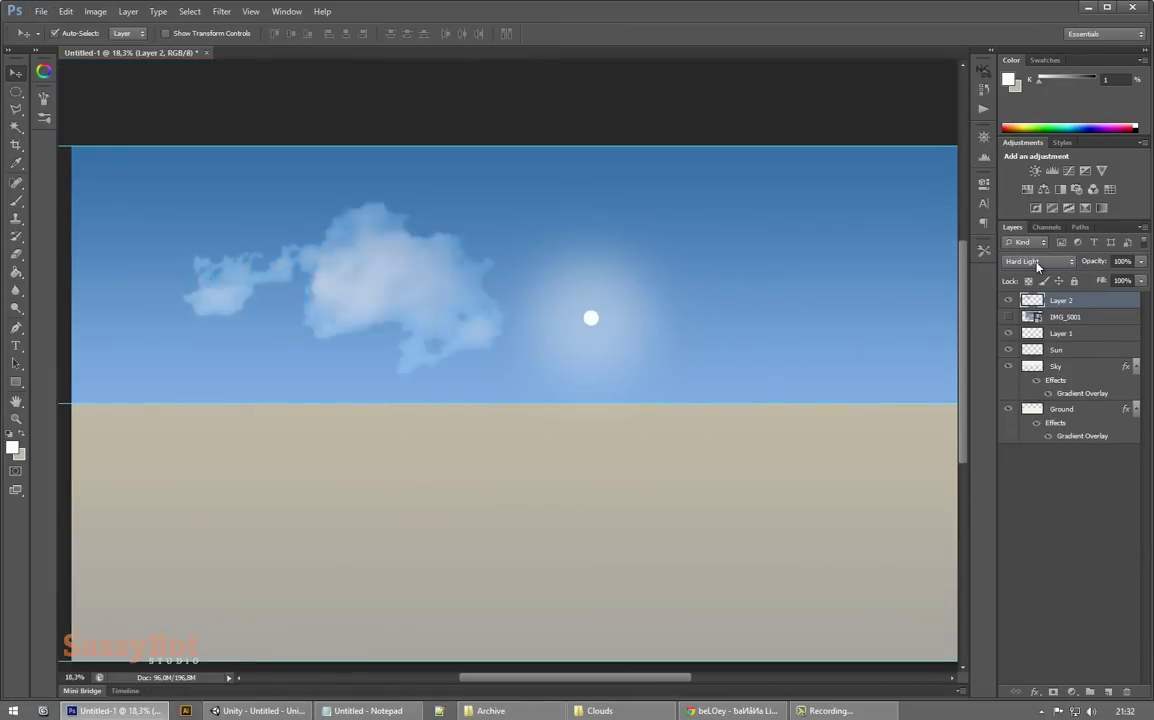
scroll(1037, 266, "down", 15)
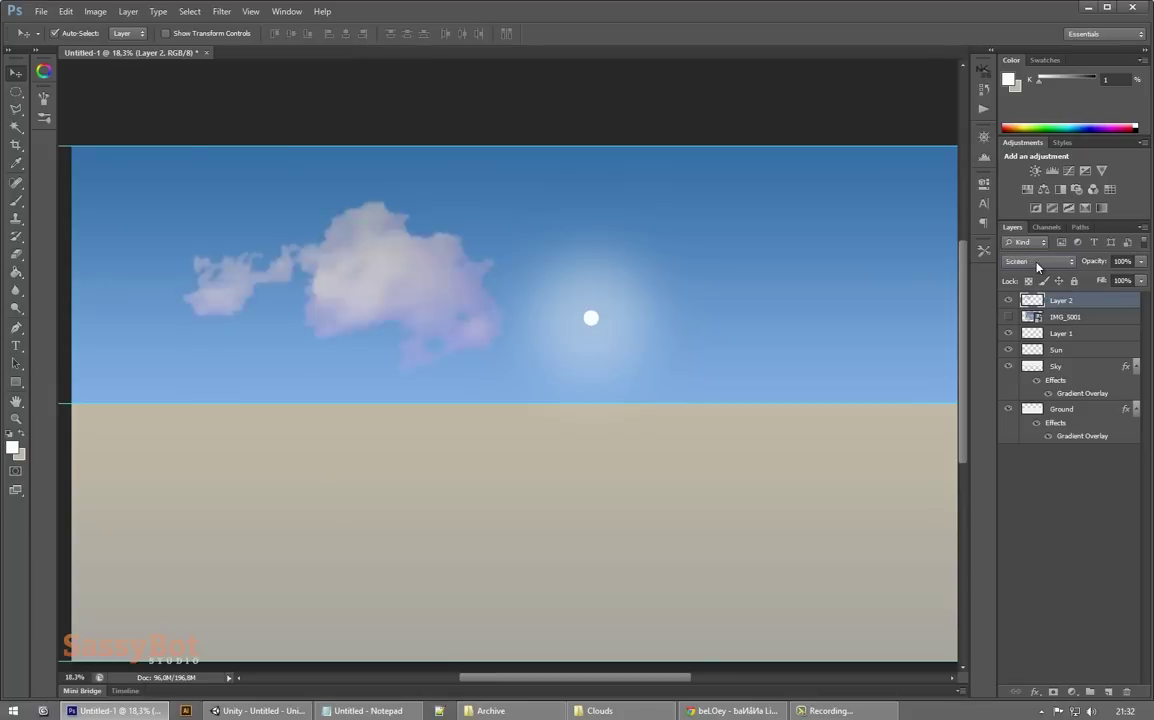
scroll(1037, 266, "down", 11)
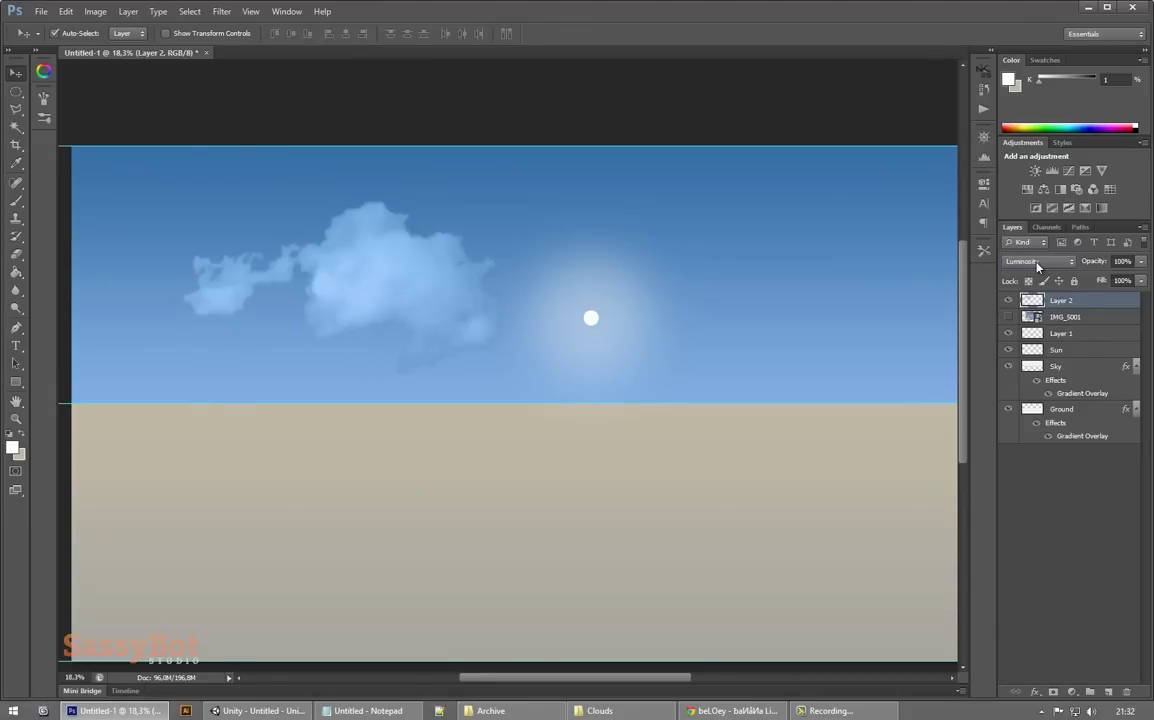
left_click(1037, 262)
left_click(1025, 418)
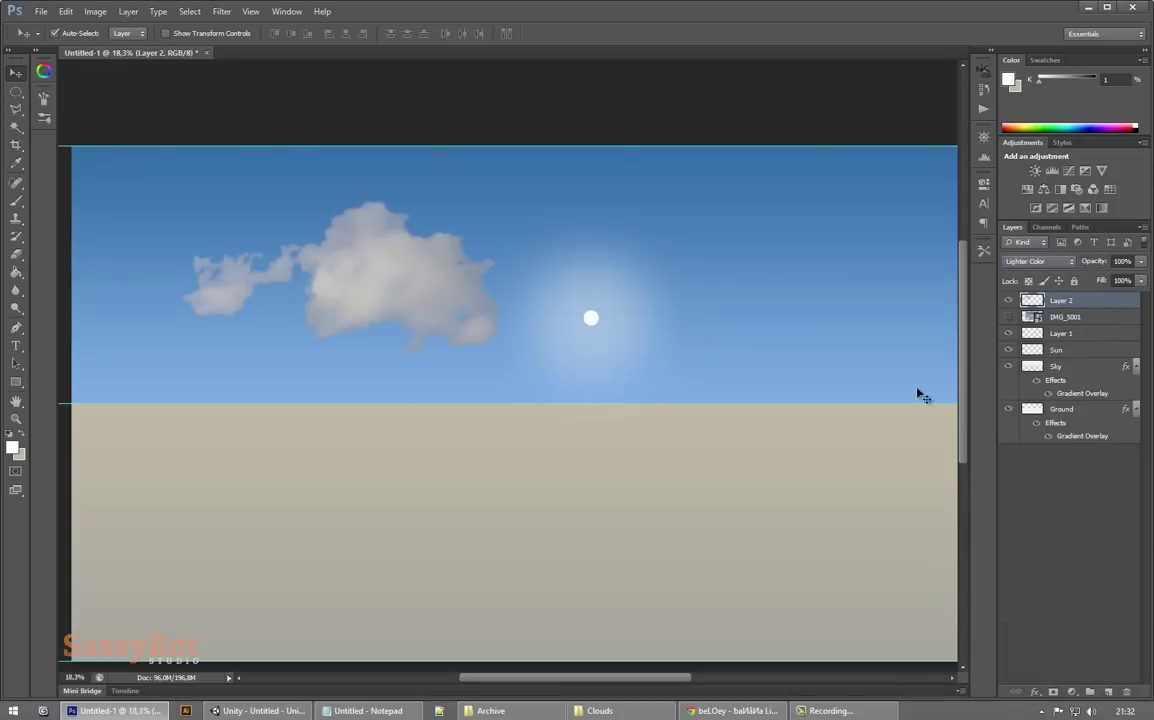
left_click(1009, 351)
left_click(1060, 366)
left_click(1108, 691)
left_click(1064, 386)
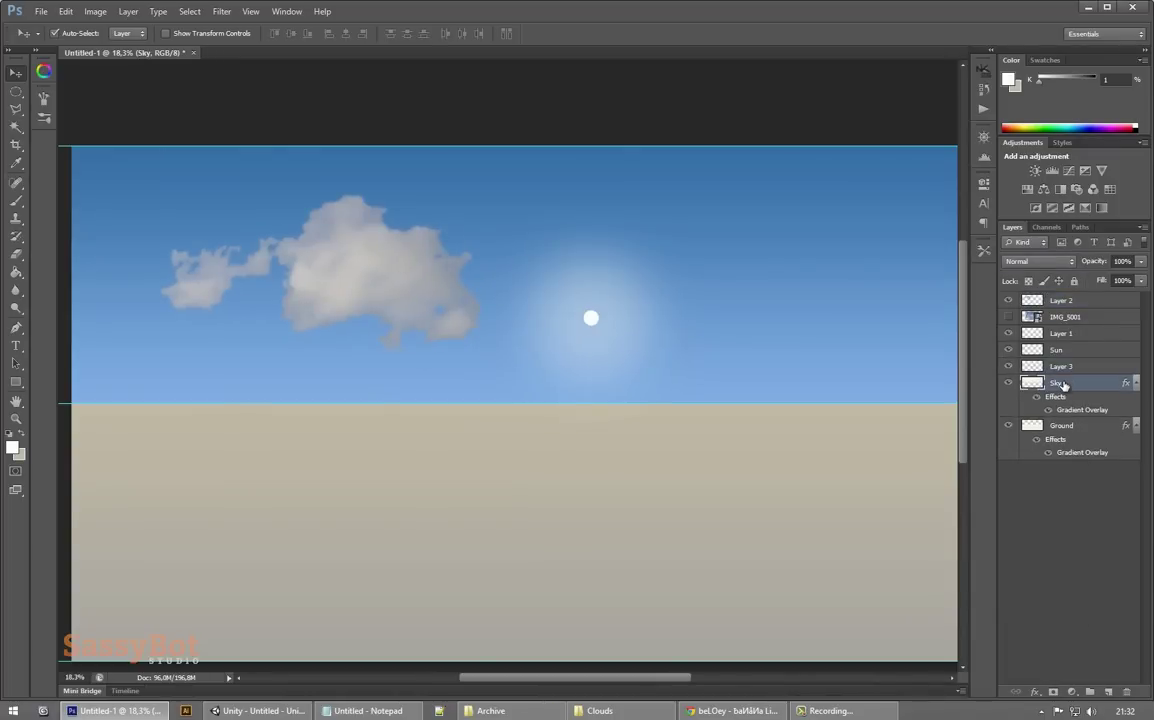
key("ctrl+j")
left_click(1087, 366, "ctrl")
key("ctrl+e")
key("Delete")
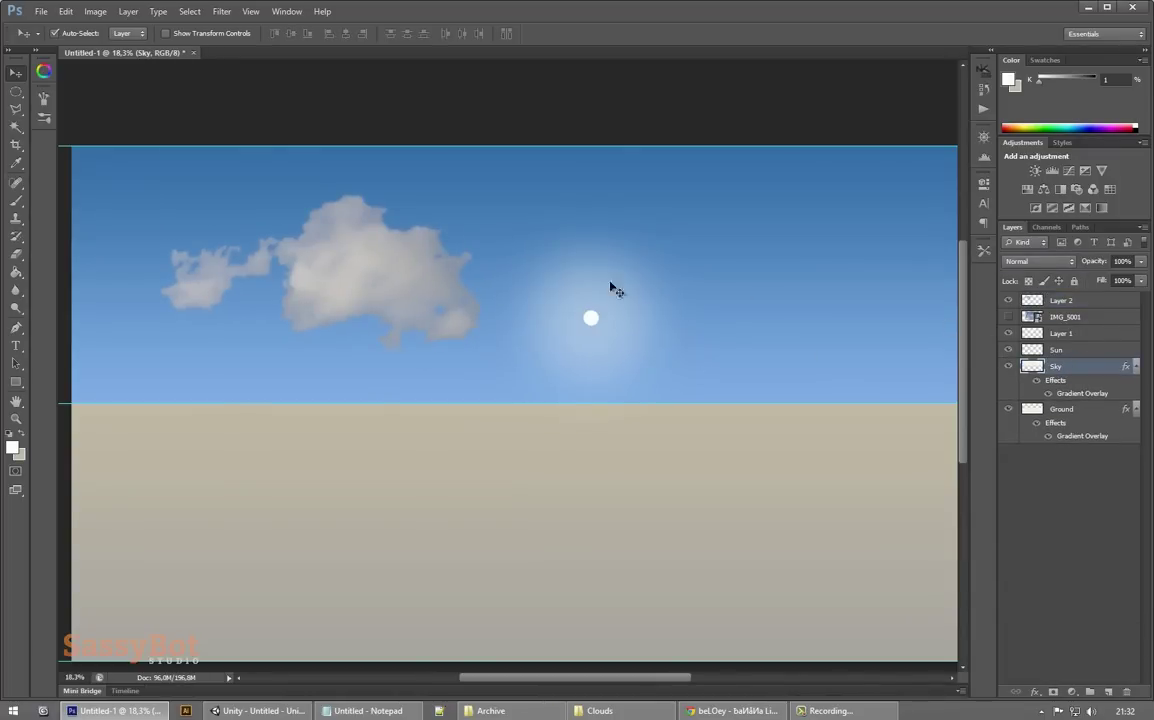
Step: Scale the cloud down and reposition it in the sky left of the sun
scroll(560, 280, "down", 2)
left_click(402, 278)
key("ctrl+t")
left_click_drag(413, 197, 235, 293)
left_click_drag(192, 310, 306, 286)
key("Return")
Step: Switch to the Clouds folder in File Explorer and place IMG_4996.jpg into the Photoshop panorama
key("alt+Tab")
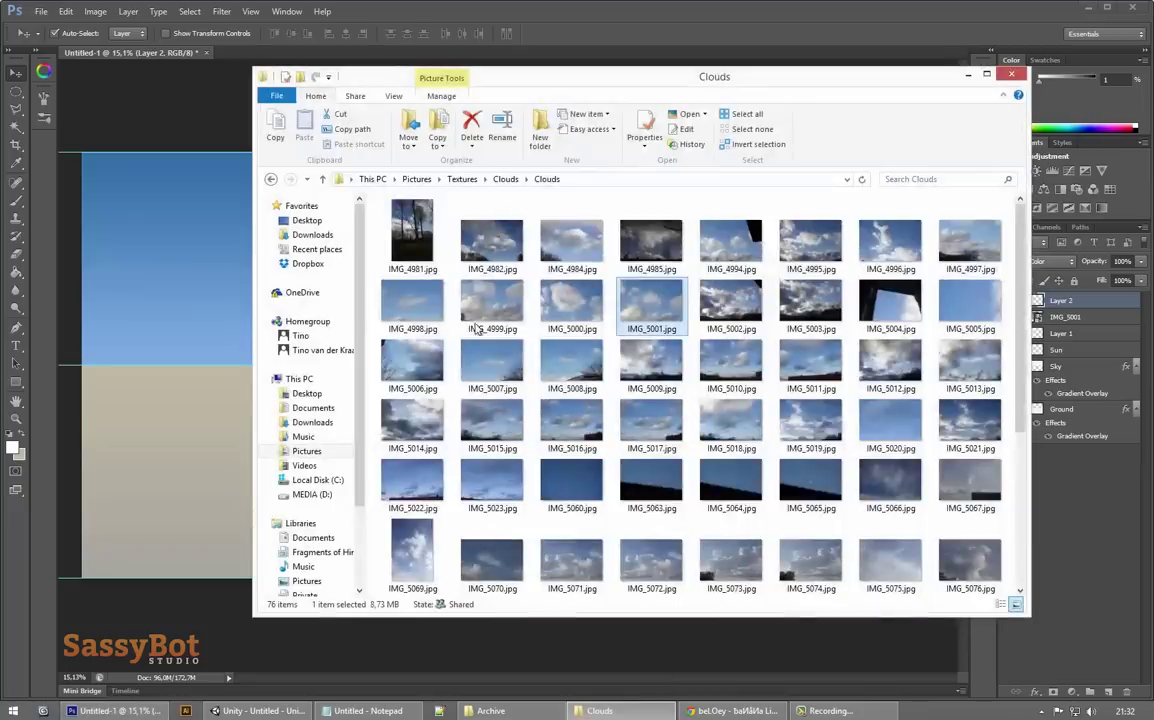
scroll(470, 335, "down", 1)
scroll(680, 300, "up", 1)
left_click(885, 239)
left_click_drag(886, 239, 190, 280)
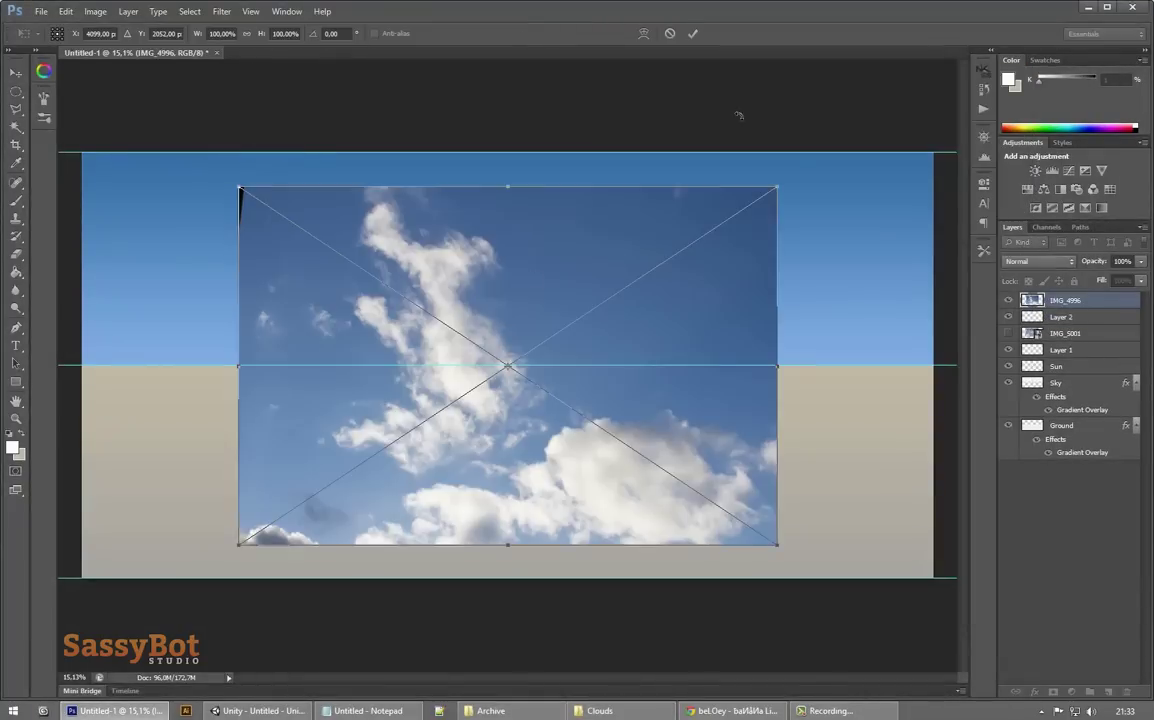
key("Return")
Step: Select the tall white cloud in the IMG_4996 photo with the Magic Wand, adding its upper part to the selection
scroll(469, 343, "up", 9)
key("w")
left_click(445, 391)
left_click(334, 140, "shift")
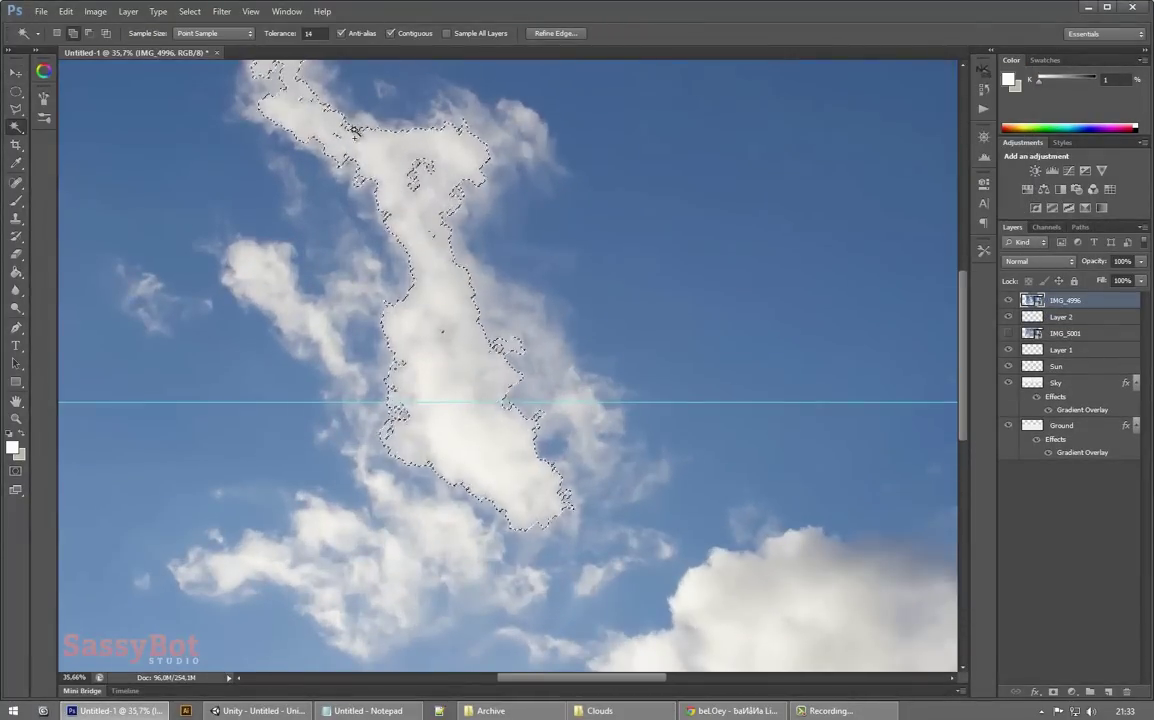
left_click(356, 170, "shift")
left_click(446, 388, "shift")
key("ctrl+z")
Step: Soften the tall cloud's selection by increasing the feather in Refine Edge
left_click(189, 11)
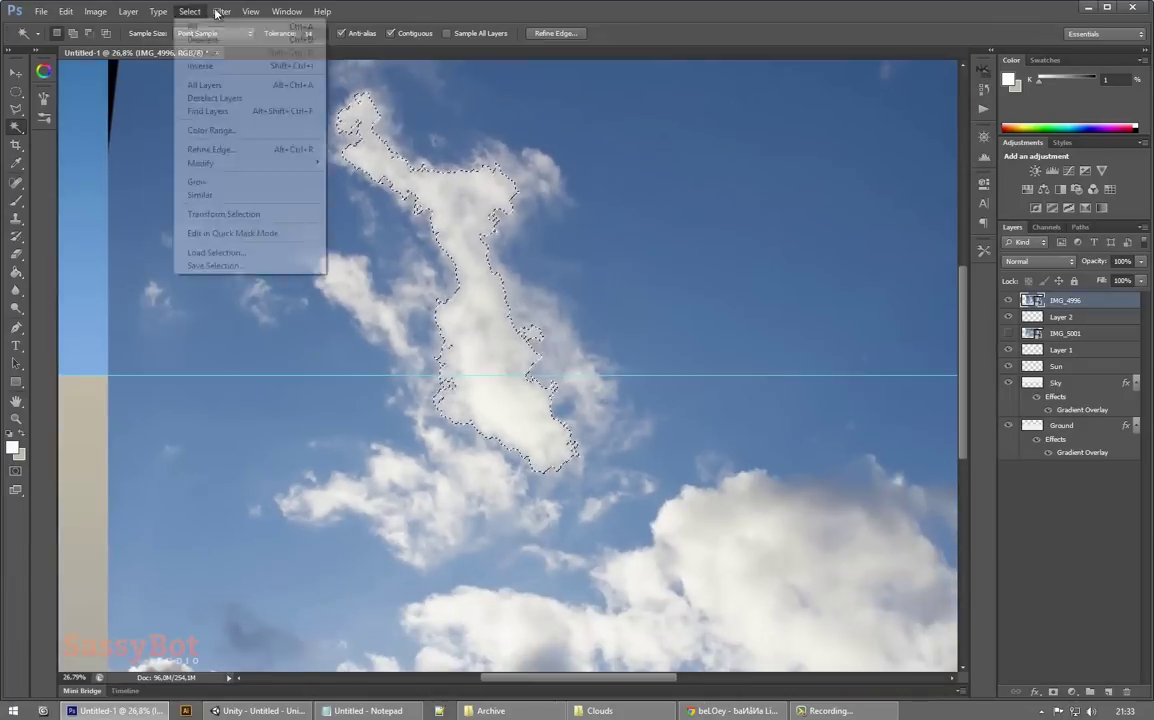
left_click(205, 150)
left_click_drag(174, 318, 213, 322)
left_click(287, 477)
key("v")
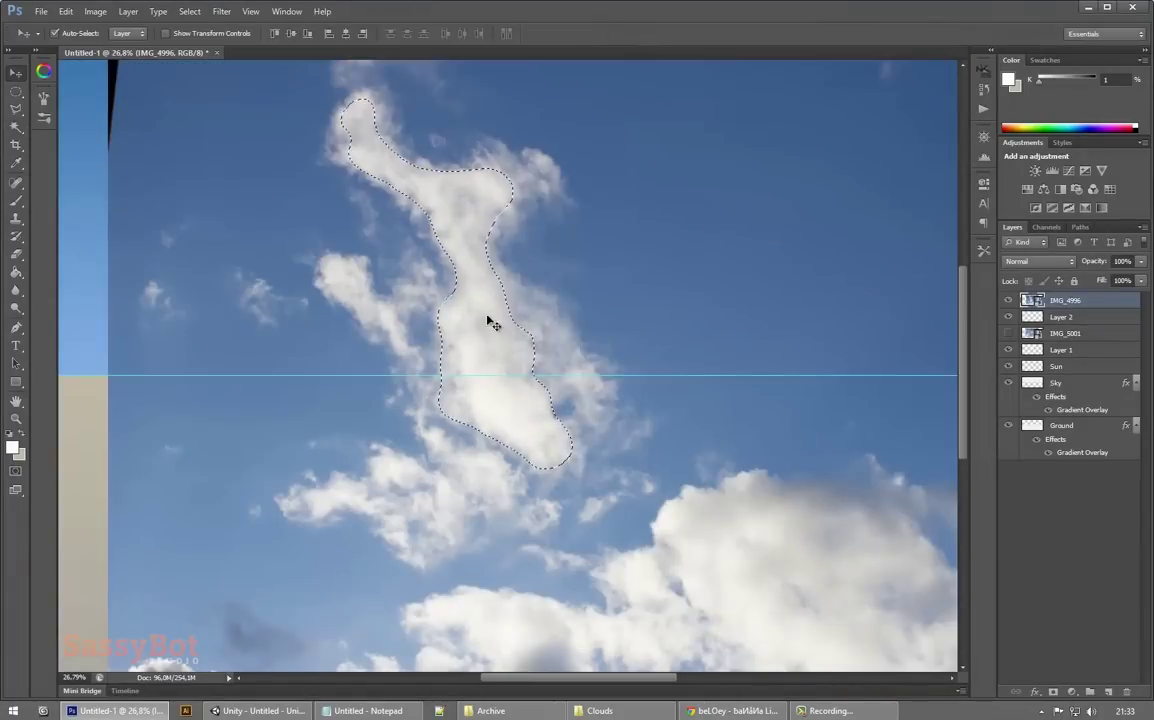
Step: Copy the tall cloud to a new layer with the IMG_4996 photo hidden, and move the copy toward the sky
key("m")
key("ctrl+j")
scroll(573, 288, "down", 4)
left_click(1009, 317)
key("v")
left_click_drag(498, 334, 660, 294)
Step: Rotate the tall cloud to lie roughly horizontal, scaled down, and place it just left of the sun
key("ctrl+t")
left_click_drag(744, 106, 811, 531)
left_click_drag(673, 315, 538, 231)
key("Return")
Step: Set the new cloud layer's blending mode to Lighter Color and move the grey cloud farther left
left_click(1039, 261)
left_click(1022, 434)
key("Up")
key("Up")
key("Down")
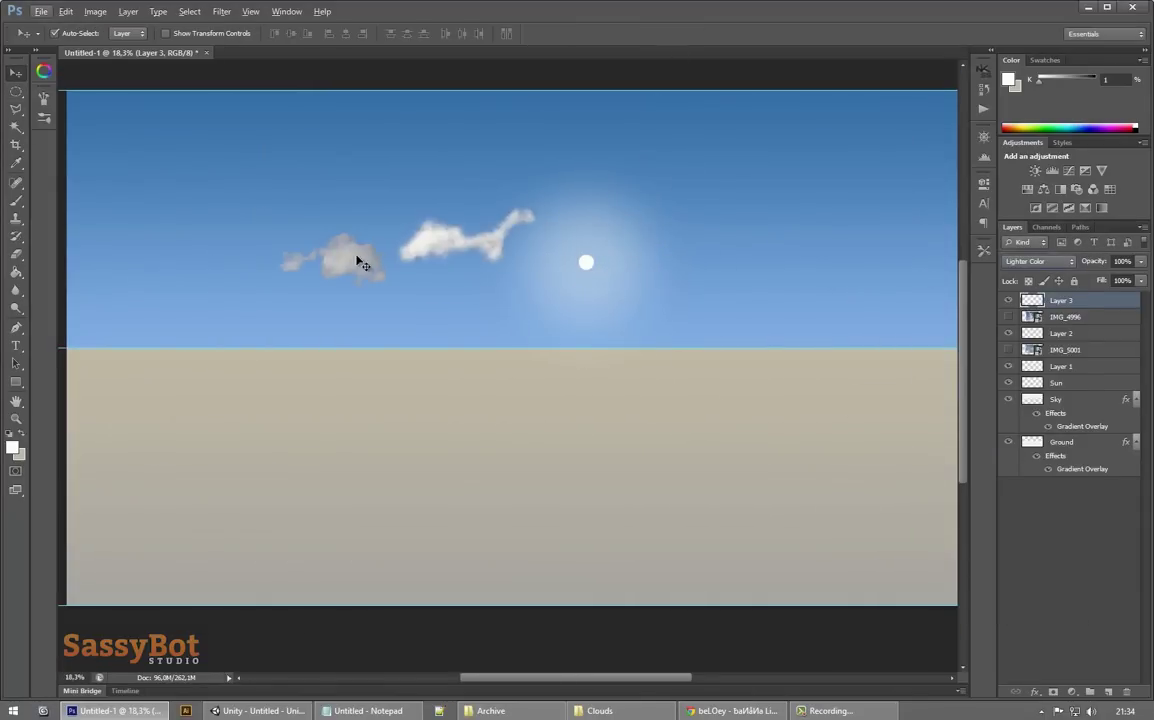
left_click_drag(358, 260, 201, 260)
Step: Switch to the Clouds folder in File Explorer and place IMG_5069.jpg into the Photoshop panorama
left_click(628, 710)
scroll(595, 445, "down", 5)
double_click(421, 306)
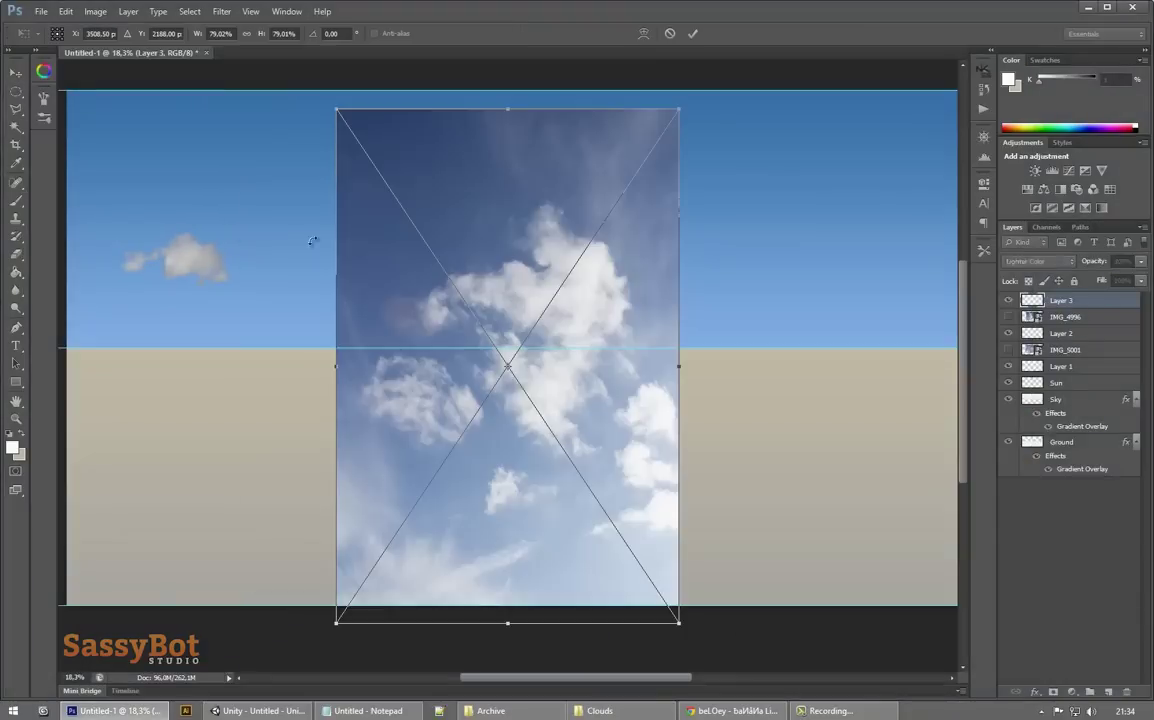
left_click(695, 36)
Step: Select the large white cloud in the middle of the IMG_5069 photo with the Magic Wand, adding its side parts
key("w")
left_click_drag(618, 433, 598, 511)
scroll(590, 306, "up", 4)
left_click(577, 306)
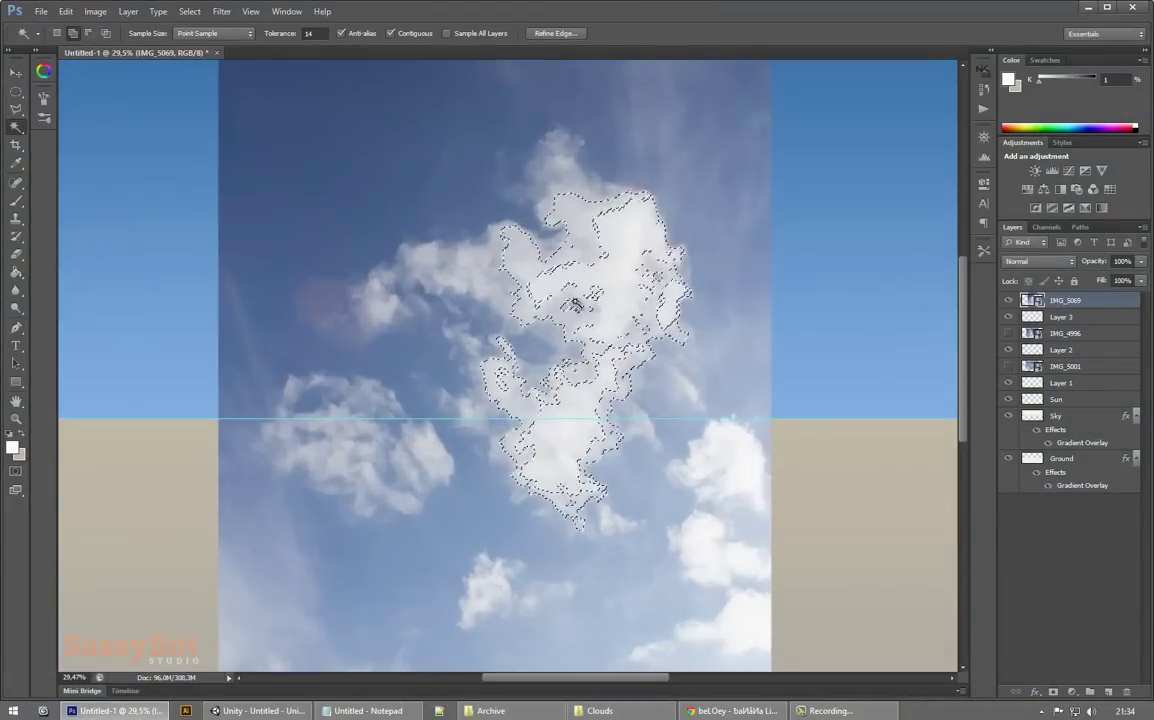
scroll(610, 287, "up", 4)
left_click(613, 294)
left_click(571, 509, "shift")
left_click(512, 248, "shift")
left_click(453, 437, "shift")
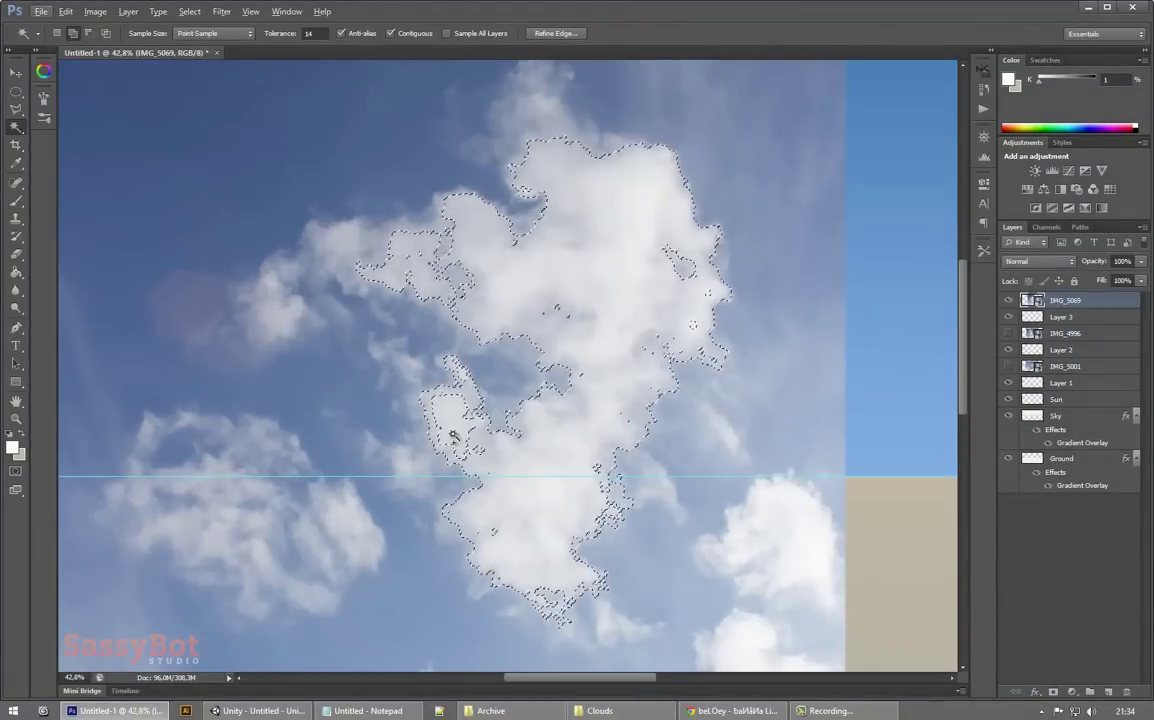
Step: Soften the large cloud's selection by increasing the feather in Refine Edge
scroll(608, 345, "down", 4)
key("ctrl+alt+r")
left_click_drag(182, 319, 206, 321)
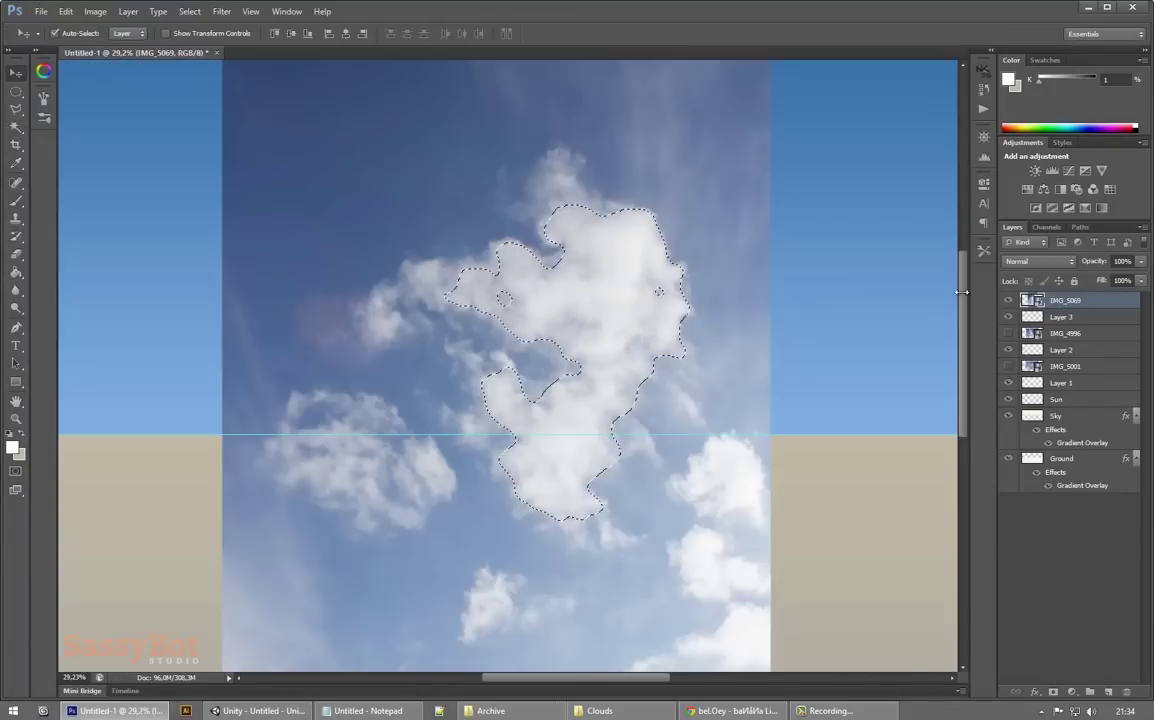
Step: Copy the large cloud to a new layer and delete the IMG_5069, IMG_4996 and IMG_5001 photo layers
key("ctrl+j")
left_click(1008, 316)
left_click(1068, 317)
left_click(1090, 350, "ctrl")
left_click(1100, 383, "ctrl")
key("Delete")
Step: Move the large cloud into the sky and transform it, adjusting its rotation and size
scroll(762, 236, "down", 3)
left_click_drag(626, 297, 543, 282)
key("ctrl+t")
left_click_drag(613, 205, 531, 311)
left_click_drag(492, 347, 654, 265)
left_click_drag(706, 203, 561, 195)
key("Return")
Step: Duplicate the large cloud around the sun and rotate, scale and reposition a copy
left_click_drag(637, 291, 240, 297)
left_click_drag(240, 297, 760, 216)
key("ctrl+t")
left_click_drag(858, 132, 755, 368)
left_click_drag(760, 240, 831, 291)
mouse_move(923, 261)
left_mouse_down()
mouse_move(867, 285)
mouse_move(935, 279)
left_mouse_up()
left_click_drag(870, 285, 515, 348)
left_click(692, 33)
Step: Make more cloud copies left of the sun and rotate one to join the left end of the cloud group
left_click_drag(469, 260, 544, 260)
left_click_drag(620, 345, 614, 350)
left_click_drag(612, 306, 412, 366)
key("ctrl+t")
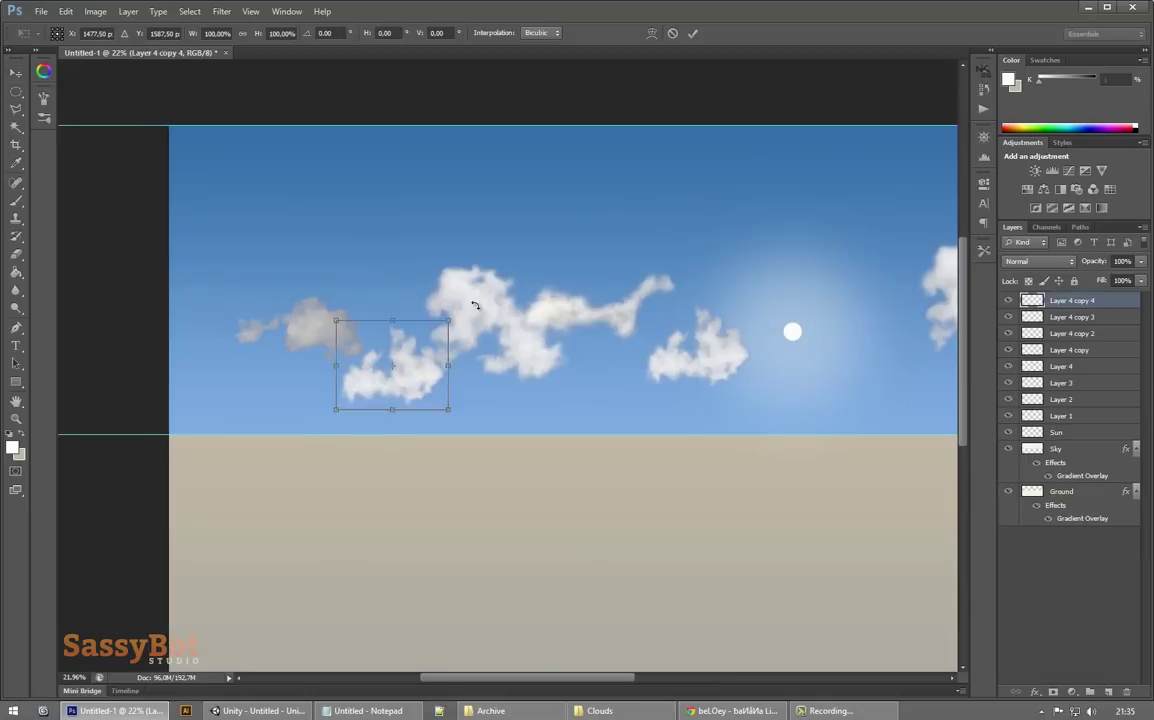
left_click_drag(474, 304, 243, 374)
left_click_drag(410, 358, 418, 291)
left_click(692, 33)
Step: Delete the grey cloud's layer at the far left of the sky
left_click_drag(305, 339, 283, 322)
key("Delete")
key("ctrl+t")
left_click(692, 33)
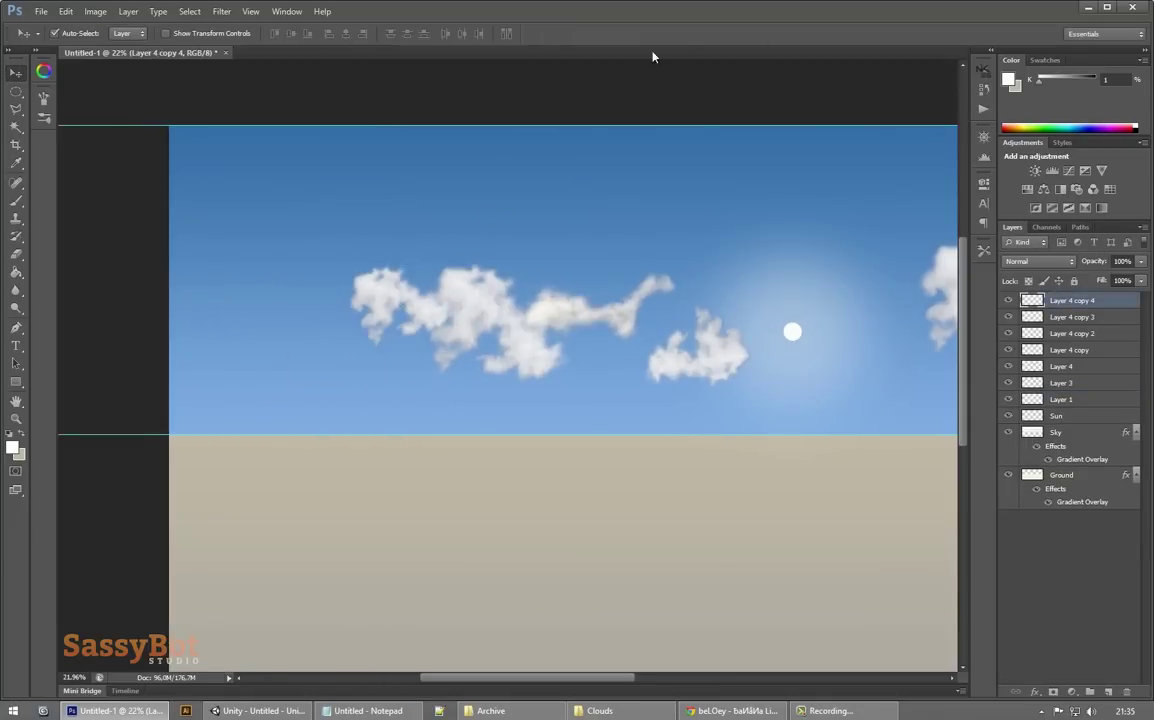
Step: Duplicate the leftmost white cloud, then rotate the copy and place it below the left end of the cloud group
left_click_drag(400, 305, 310, 347)
key("ctrl+t")
left_click_drag(416, 318, 244, 432)
left_click_drag(329, 347, 400, 376)
left_click(692, 33)
scroll(530, 257, "down", 4)
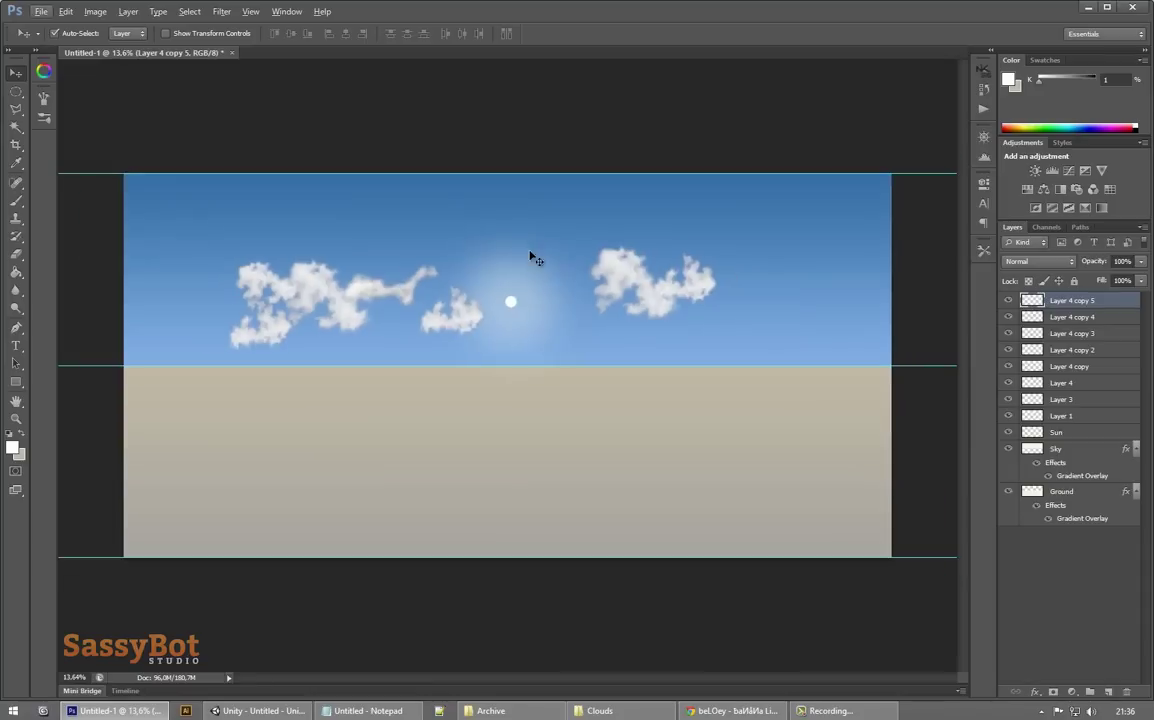
Step: Create a layer group and put all the cloud layers, from Layer 3 to Layer 4 copy 5, inside it
left_click(1090, 691)
double_click(1008, 431)
left_click(1008, 415)
left_click(1008, 415)
left_click(1062, 415)
left_click(1050, 316, "shift")
Step: Select the sky area with a rectangle and draw a short black-to-white gradient upward from the horizon on a new layer
key("m")
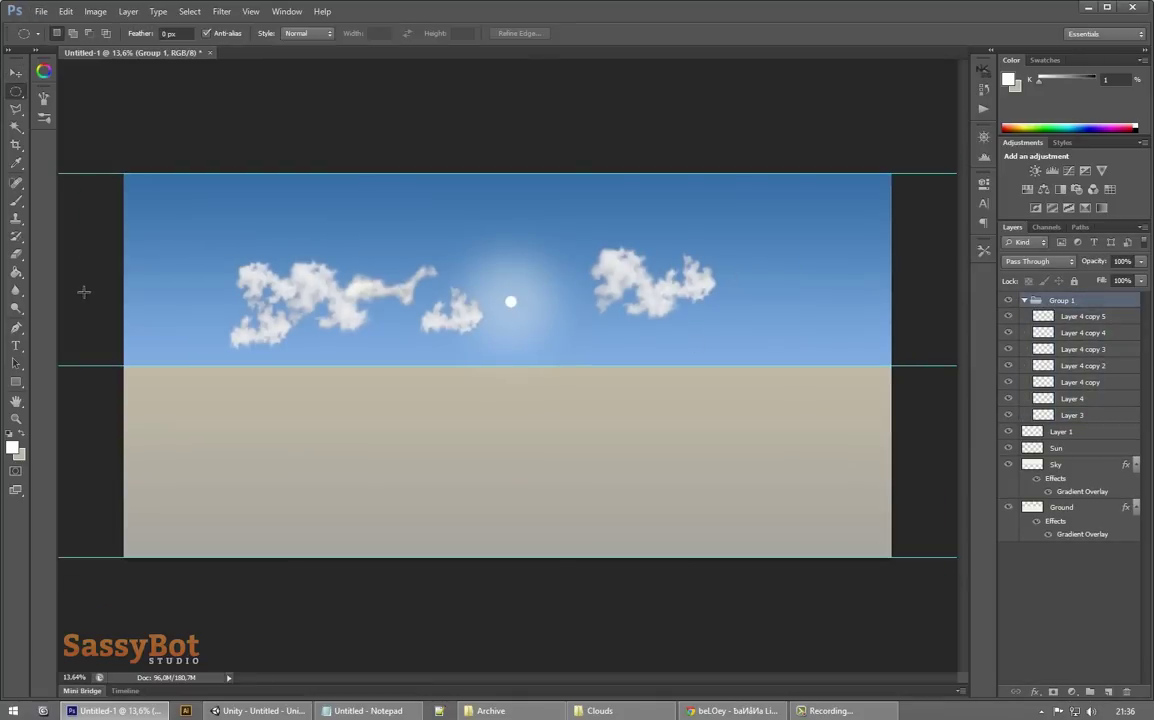
left_click_drag(130, 305, 380, 334)
left_click(15, 272)
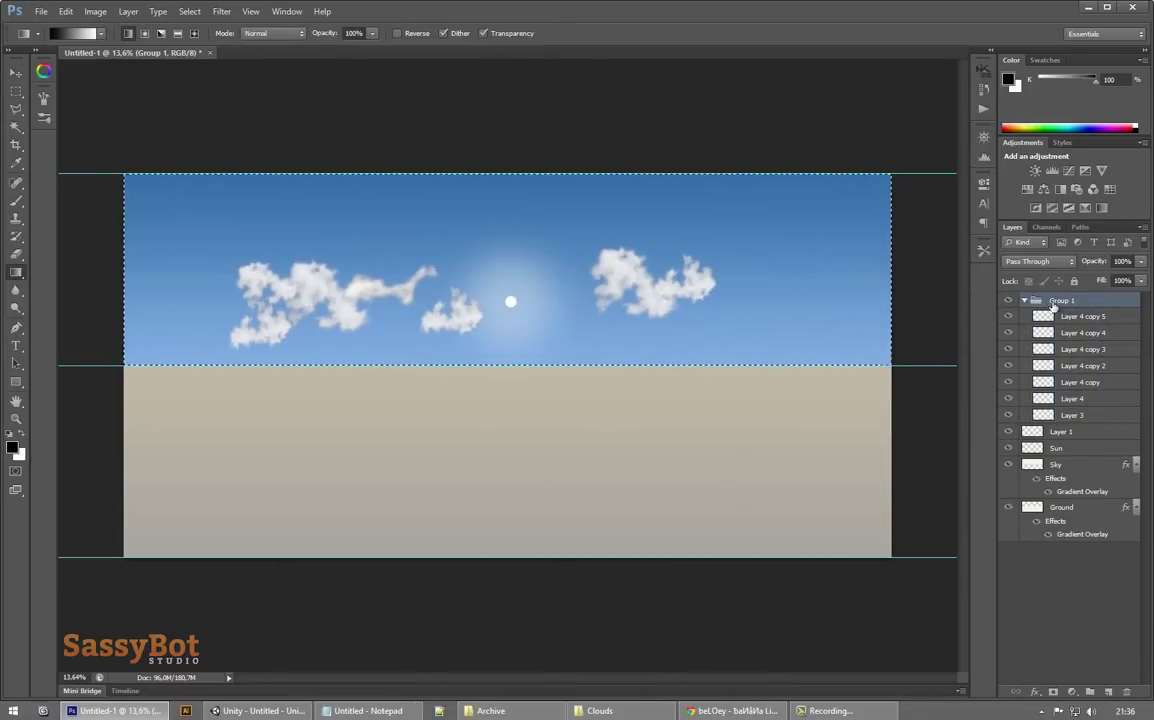
left_click(1108, 691)
mouse_move(516, 225)
left_mouse_down()
mouse_move(517, 340)
mouse_move(516, 299)
left_mouse_up()
key("ctrl+z")
left_click_drag(516, 362, 516, 336)
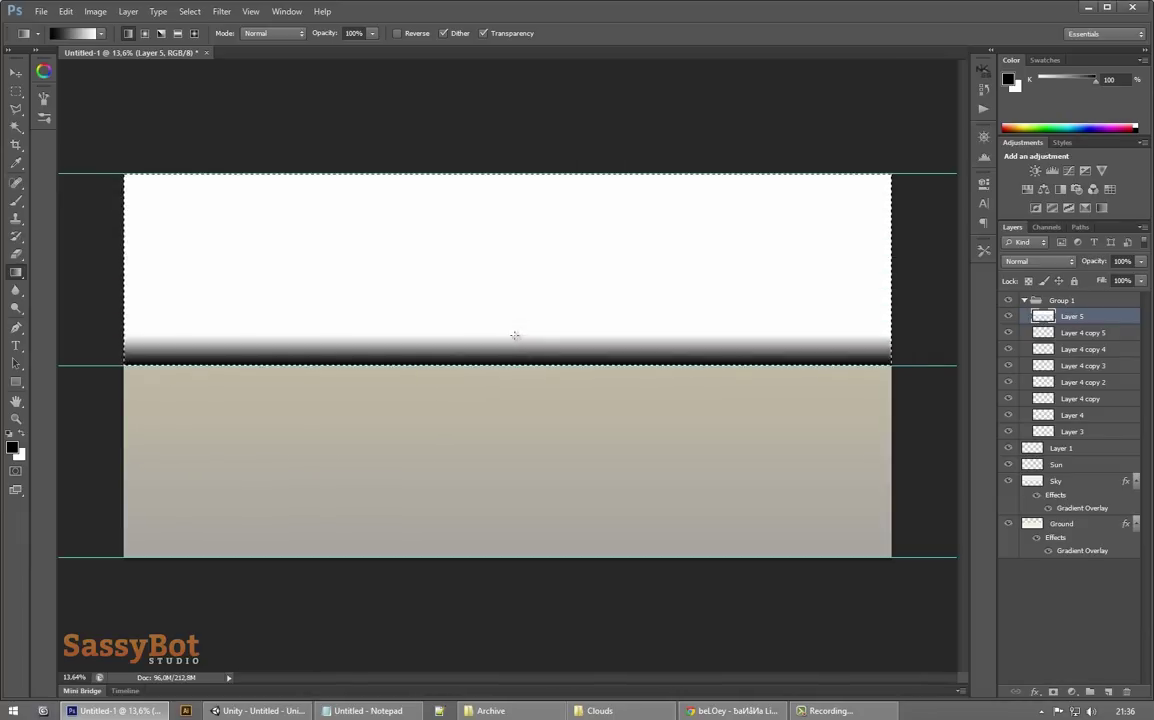
Step: Select the ground area below the horizon and fill it with black on the gradient layer
key("m")
left_click_drag(764, 345, 760, 537)
key("alt+BackSpace")
Step: Copy the whole gradient layer, hide it, and paste it into a new layer mask on Group 1
key("ctrl+a")
key("ctrl+c")
left_click(1008, 316)
left_click(1075, 300)
left_click(1053, 691)
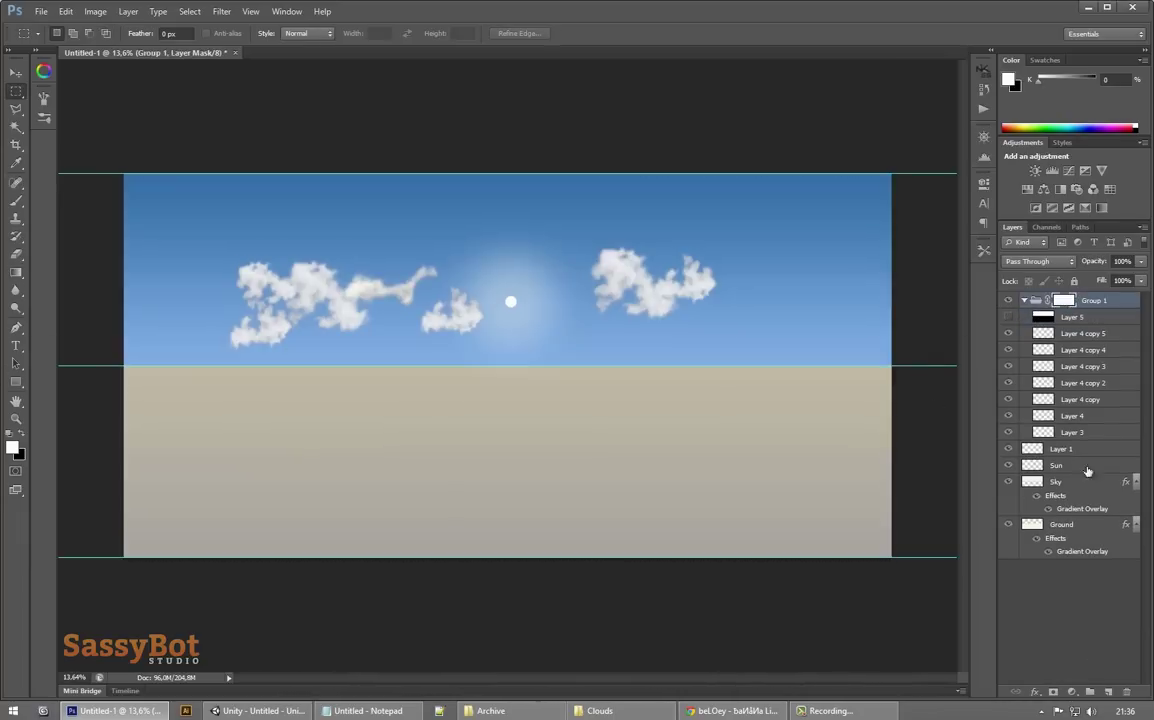
left_click(1063, 300, "alt")
key("ctrl+v")
left_click(1063, 300, "alt")
Step: Redraw the gradient in the Group 1 mask over a taller span so the clouds fade gradually toward the horizon
left_click(1066, 302, "shift")
key("v")
left_click(1064, 300, "alt")
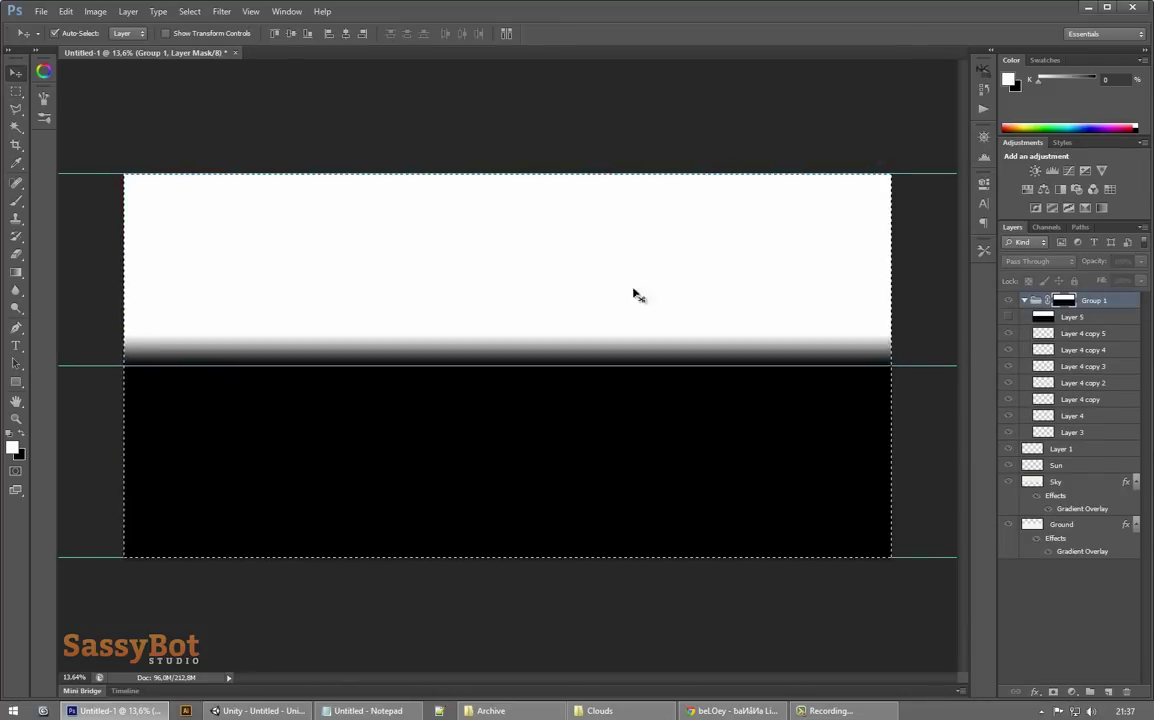
left_click(15, 272)
left_click_drag(385, 256, 387, 358)
left_click(1064, 300, "alt")
Step: Reposition a colour stop in the Sky layer's Gradient Overlay and apply the layer style
double_click(1085, 481)
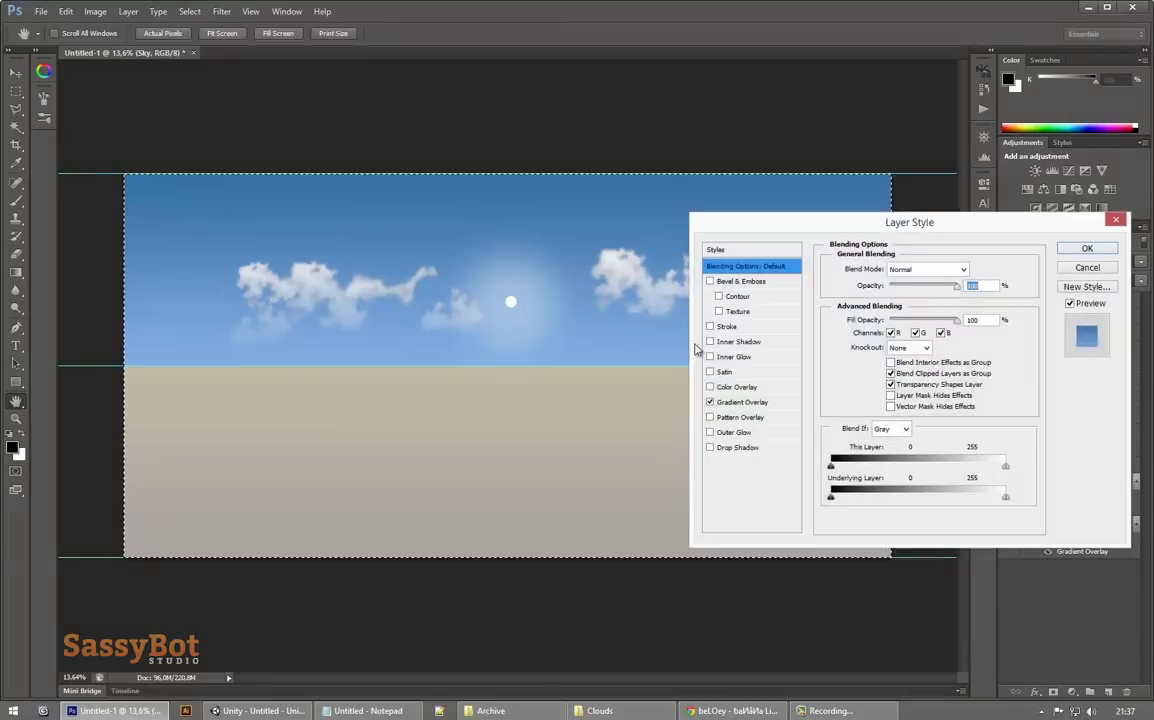
left_click(756, 400)
left_click(911, 306)
left_click_drag(653, 474, 726, 476)
left_click(1046, 236)
left_click(1090, 248)
Step: Redraw the gradient in the Group 1 mask from 90% dark grey at the horizon to white partway up the sky
left_click(1064, 300)
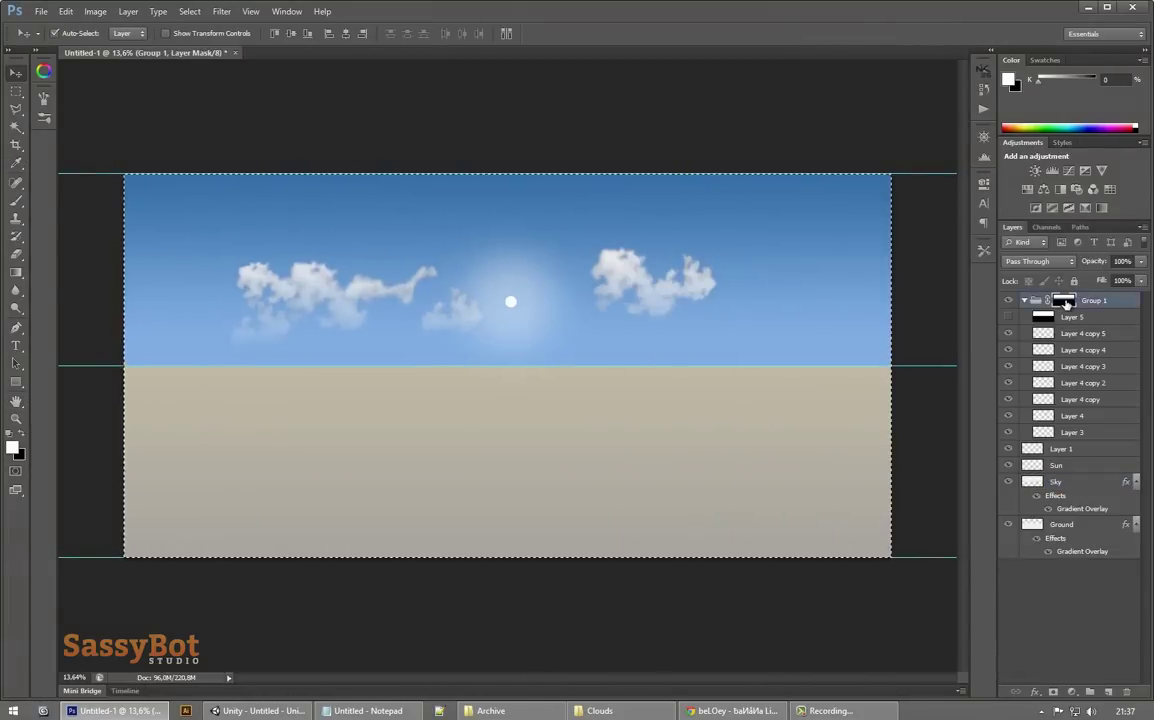
left_click(1064, 300, "alt")
left_click(20, 456)
key("Return")
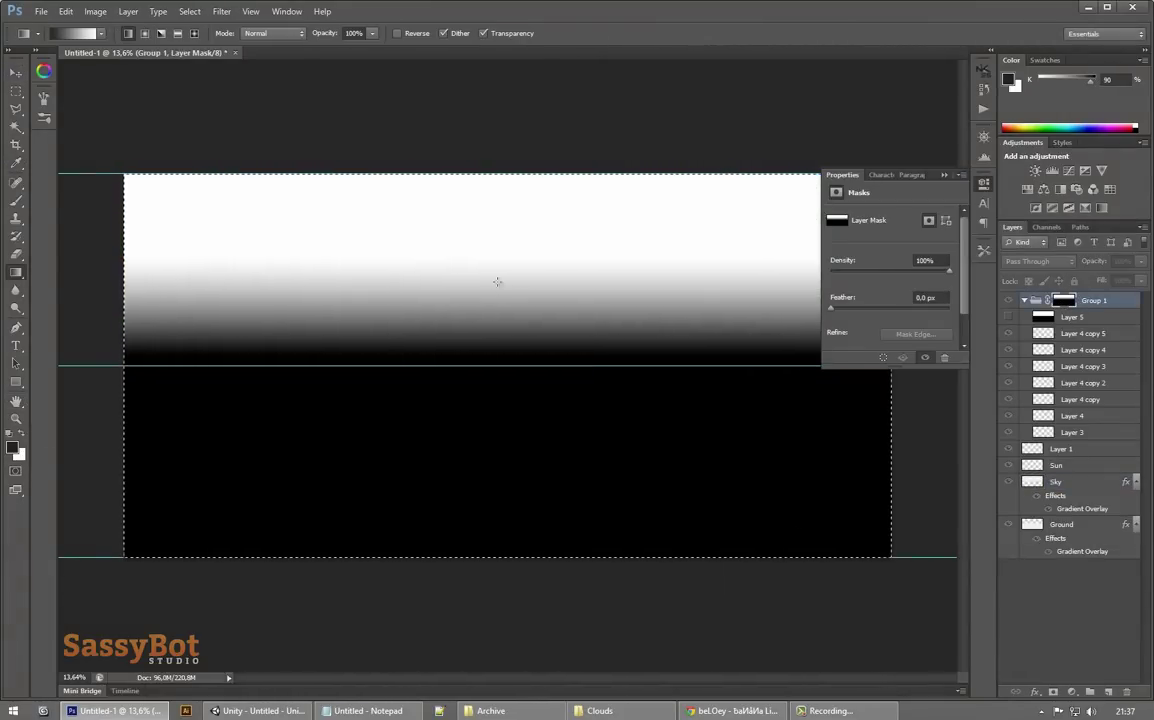
left_click_drag(497, 281, 497, 367)
left_click_drag(497, 367, 494, 281)
left_click_drag(485, 330, 483, 258)
left_click_drag(480, 367, 485, 288)
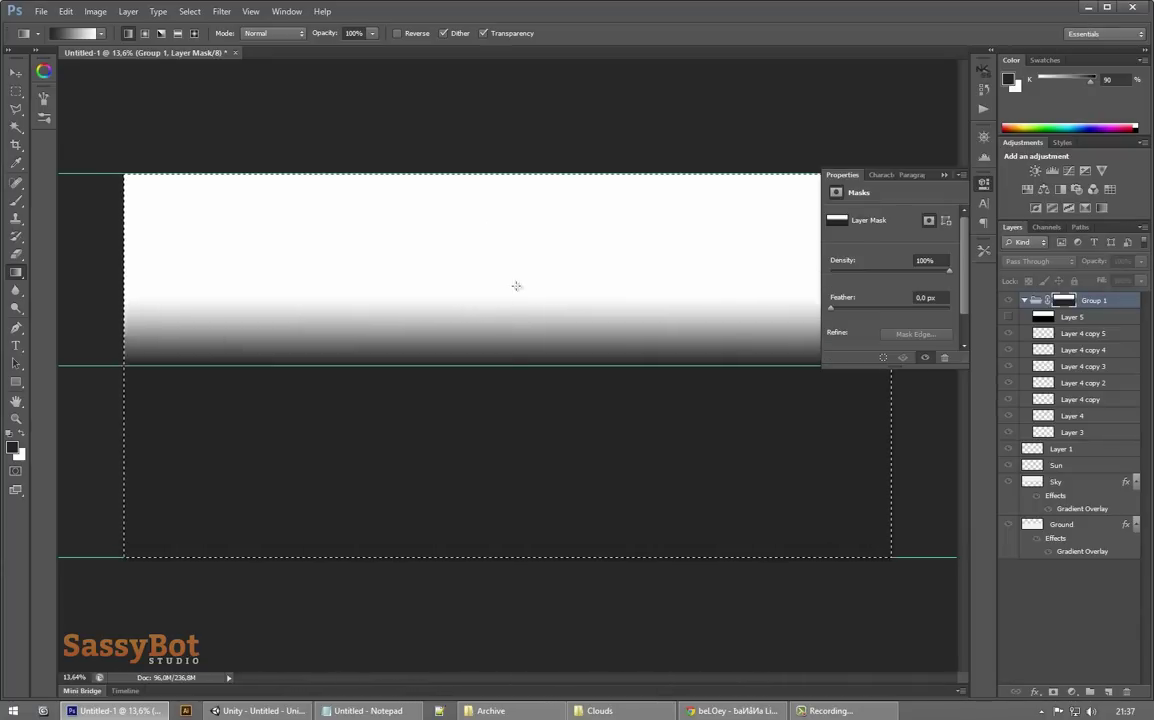
left_click(1066, 302, "alt")
key("v")
left_click(985, 184)
Step: Clear the selection and delete the hidden gradient layer, Layer 5, from Group 1
left_click(1066, 318)
key("ctrl+d")
key("Delete")
Step: Place a rotated copy of a cloud at the lower end of the cluster right of the sun
left_click_drag(690, 283, 738, 311, "alt")
key("ctrl+t")
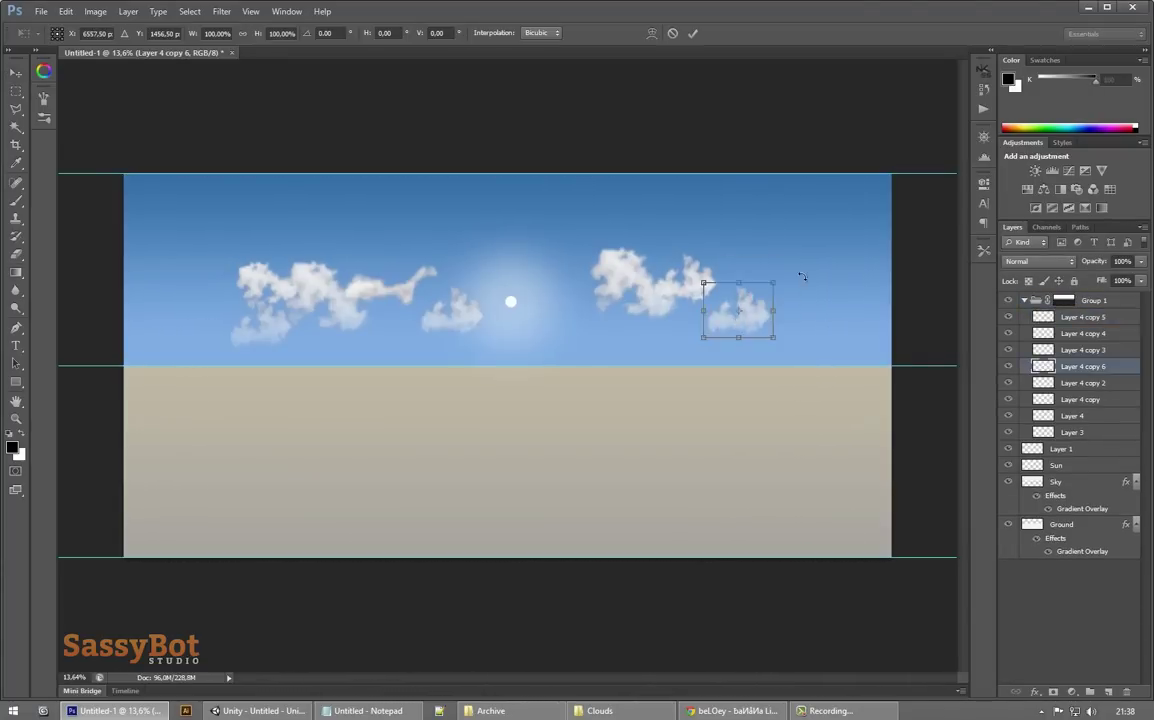
left_click_drag(804, 275, 625, 336)
left_click_drag(719, 303, 702, 305)
key("Return")
Step: Duplicate all cloud layers in Group 1 and place the copies farther right and slightly higher in the sky
left_click(1072, 317)
left_click(1072, 432, "shift")
key("ctrl+t")
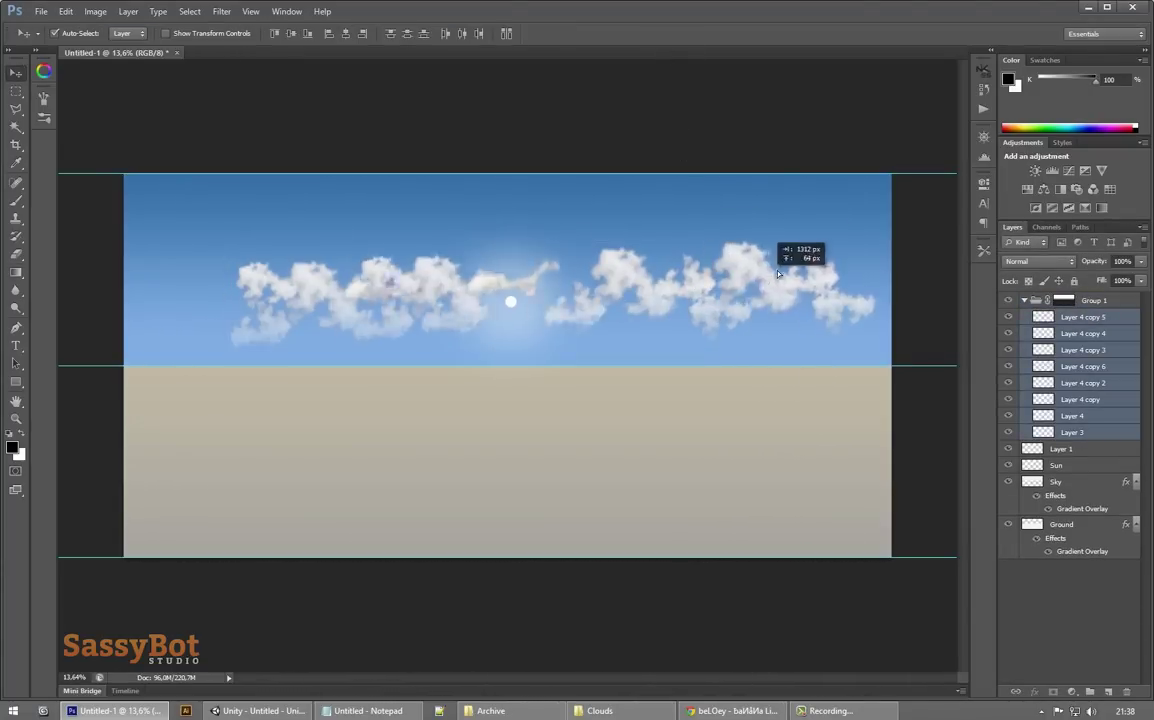
left_click_drag(778, 274, 773, 249)
left_click(719, 249)
Step: Fill the sky left of the sun with further copies of the cloud cluster, rotating the last copy
left_click_drag(282, 280, 234, 276)
left_click(396, 312)
left_click(396, 312, "shift")
left_click_drag(368, 293, 306, 283, "alt")
key("ctrl+t")
left_click_drag(405, 176, 60, 342)
left_click_drag(308, 289, 308, 275)
key("Return")
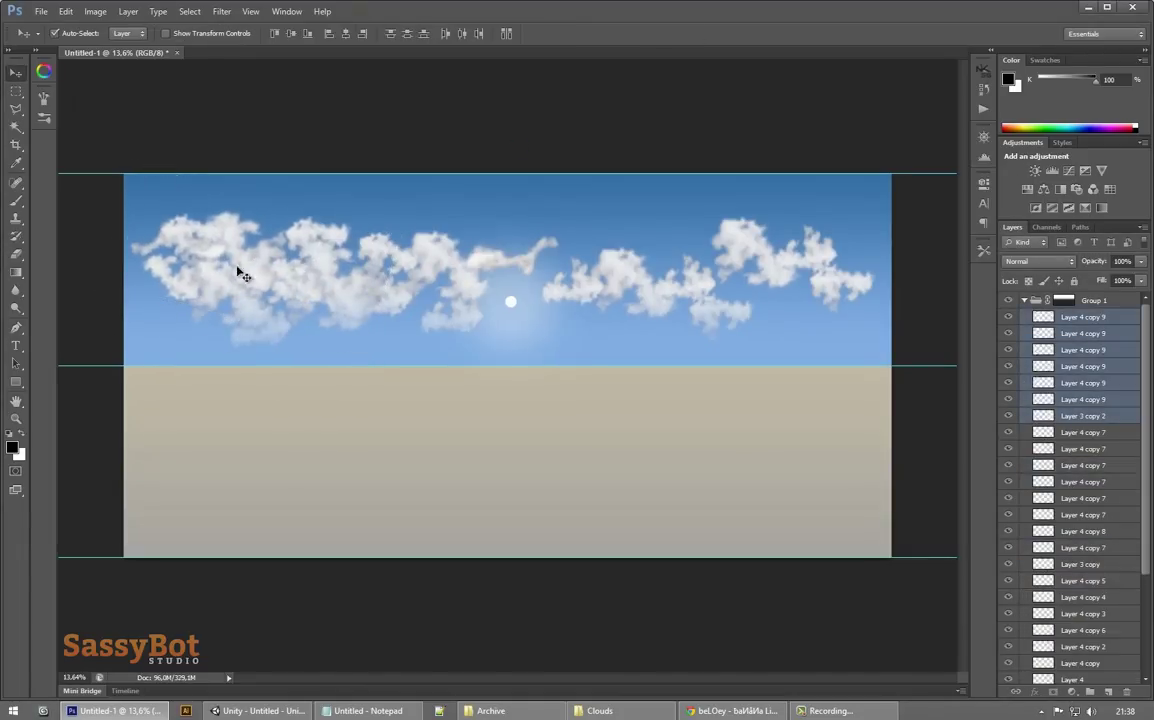
Step: Merge the selected cloud copies into one layer and offset it horizontally by about -1352 pixels with Wrap Around
right_click(1083, 366)
left_click(917, 488)
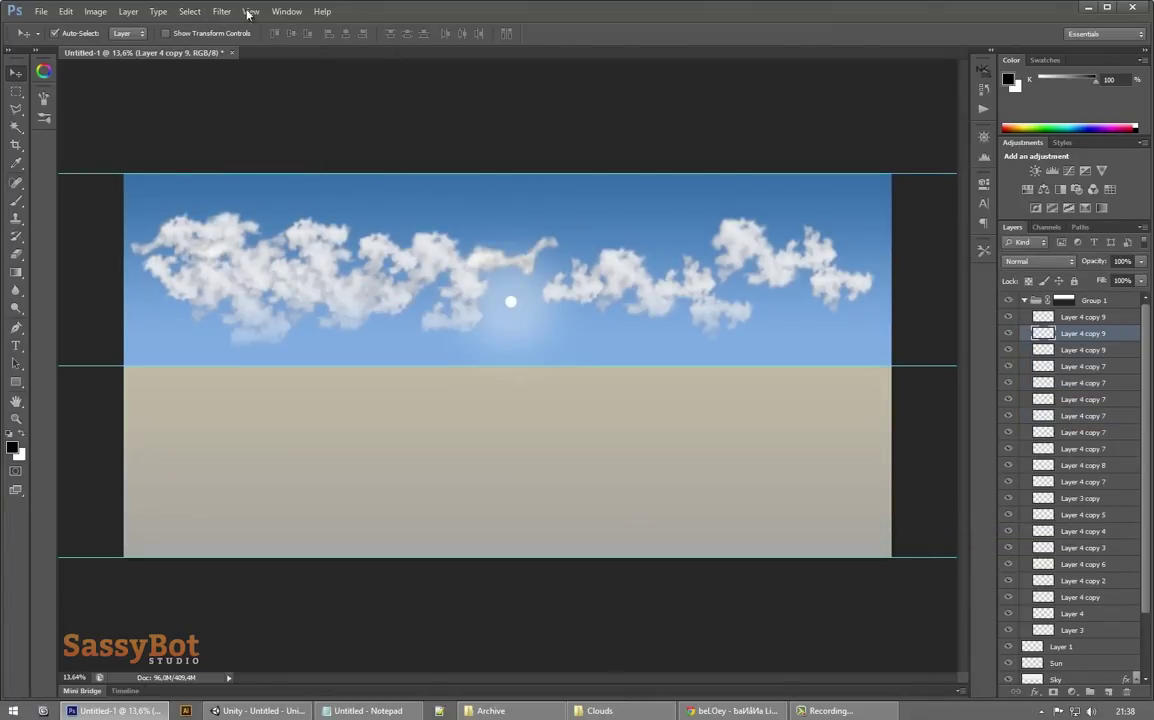
left_click(222, 11)
mouse_move(304, 265)
left_click(405, 303)
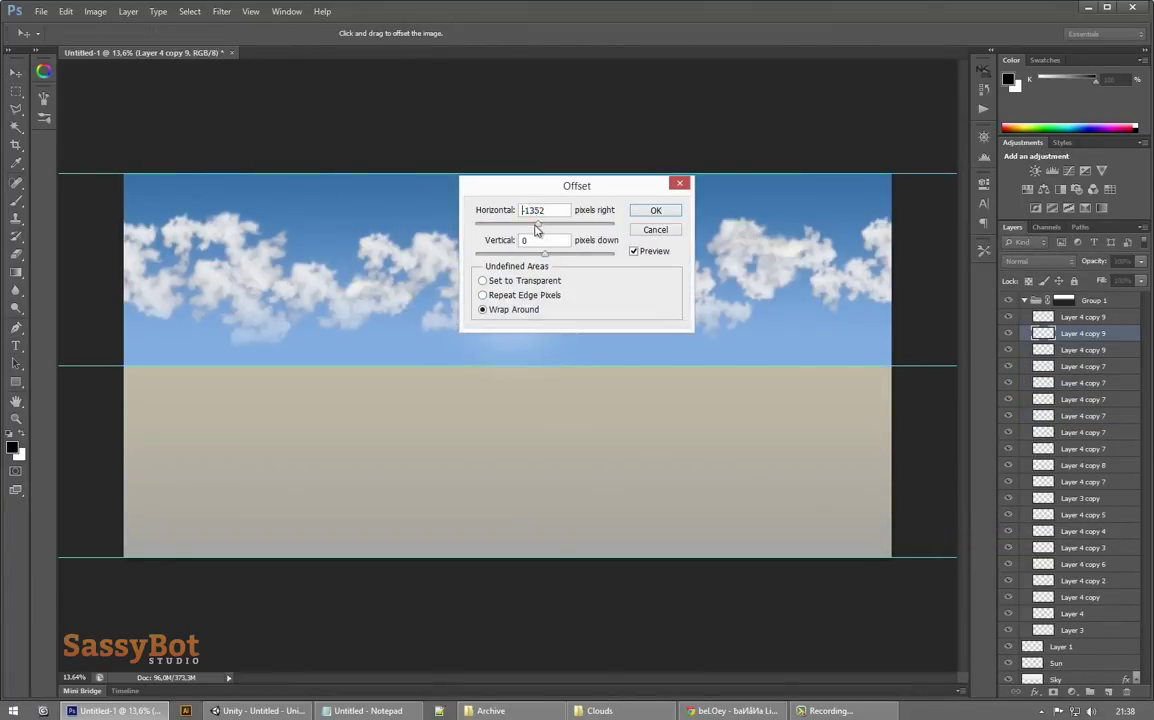
left_click_drag(535, 228, 535, 229)
left_click(656, 211)
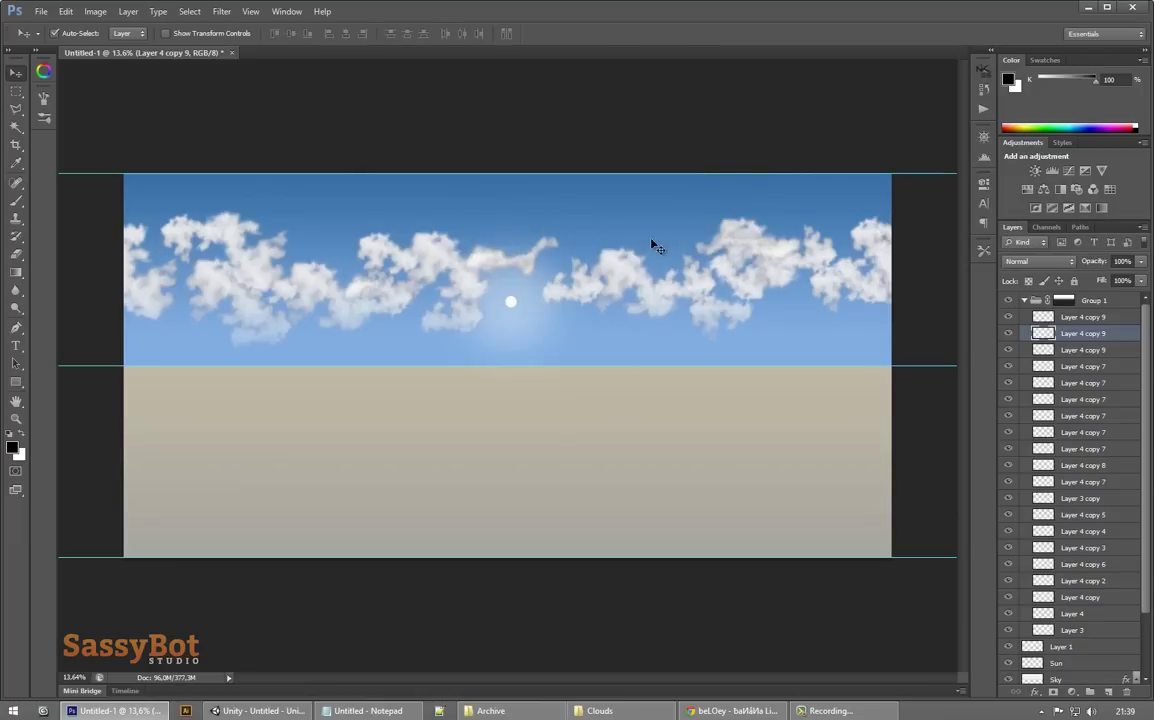
left_click(549, 98)
Step: Collapse and rename Group 1 as Clouds, and rename Layer 1 as Sun Glare
left_click(1085, 301)
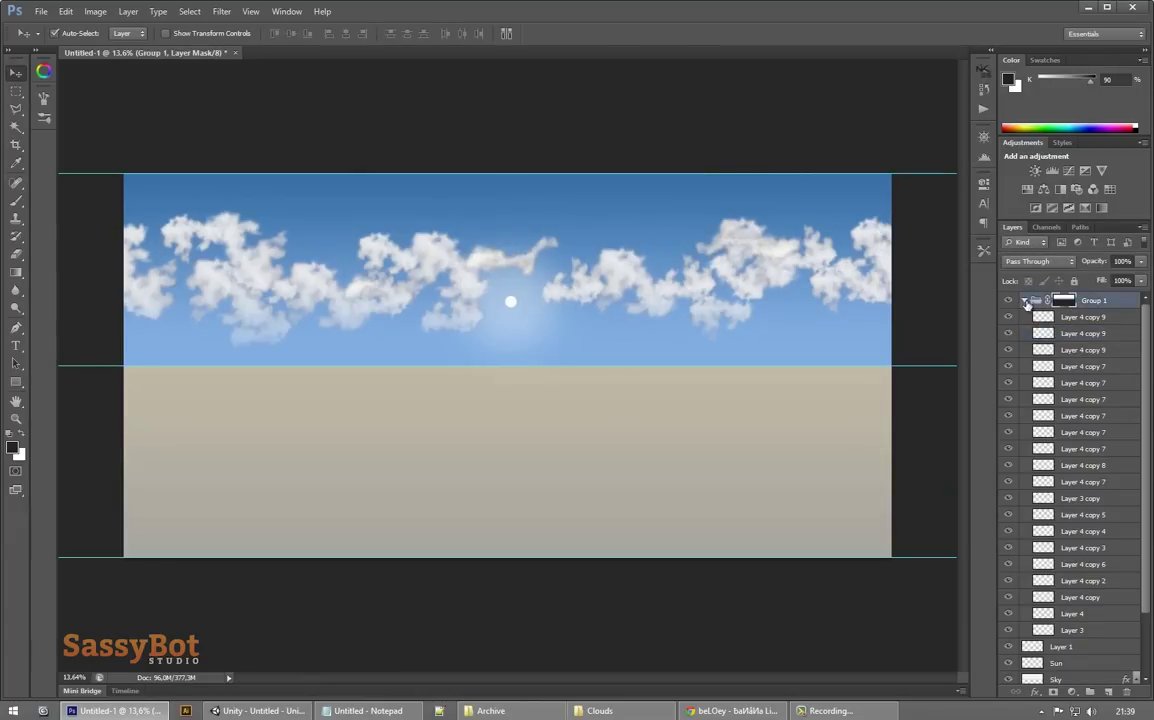
left_click(1024, 300)
double_click(1095, 301)
key("Return")
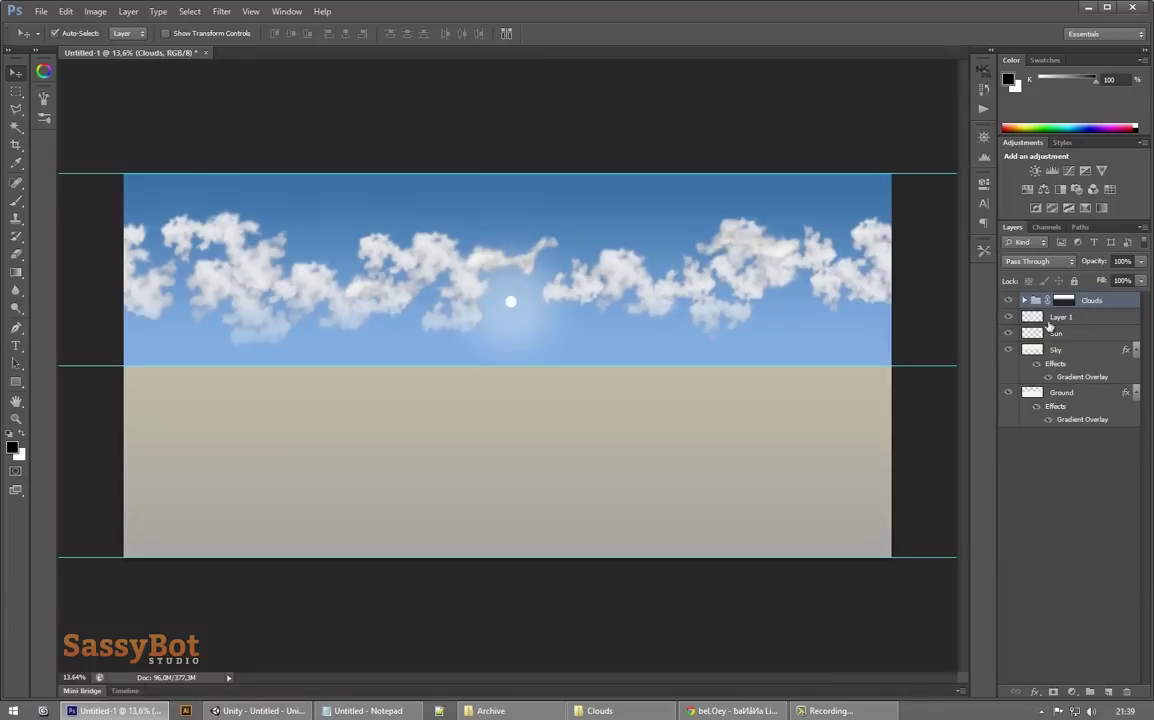
double_click(1062, 316)
type("Sun Glare")
key("Return")
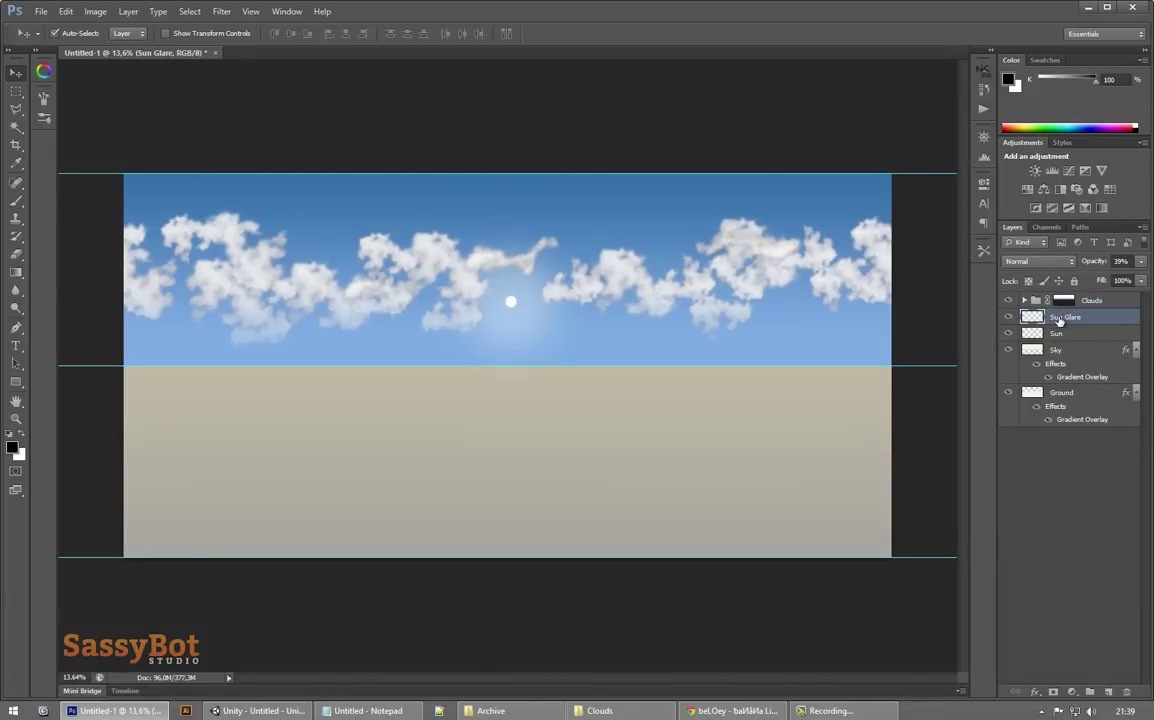
Step: Save the document in the Unity Skyboxes folder on the desktop, replacing the existing Skybox.psd
left_click(41, 11)
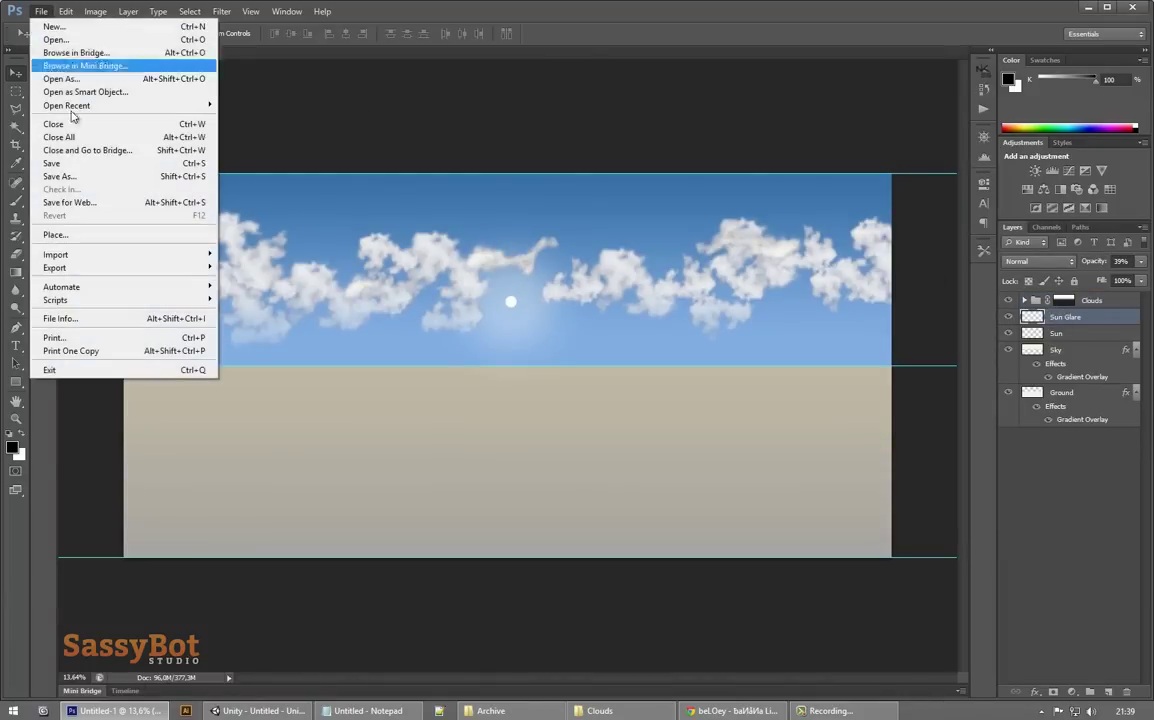
left_click(67, 158)
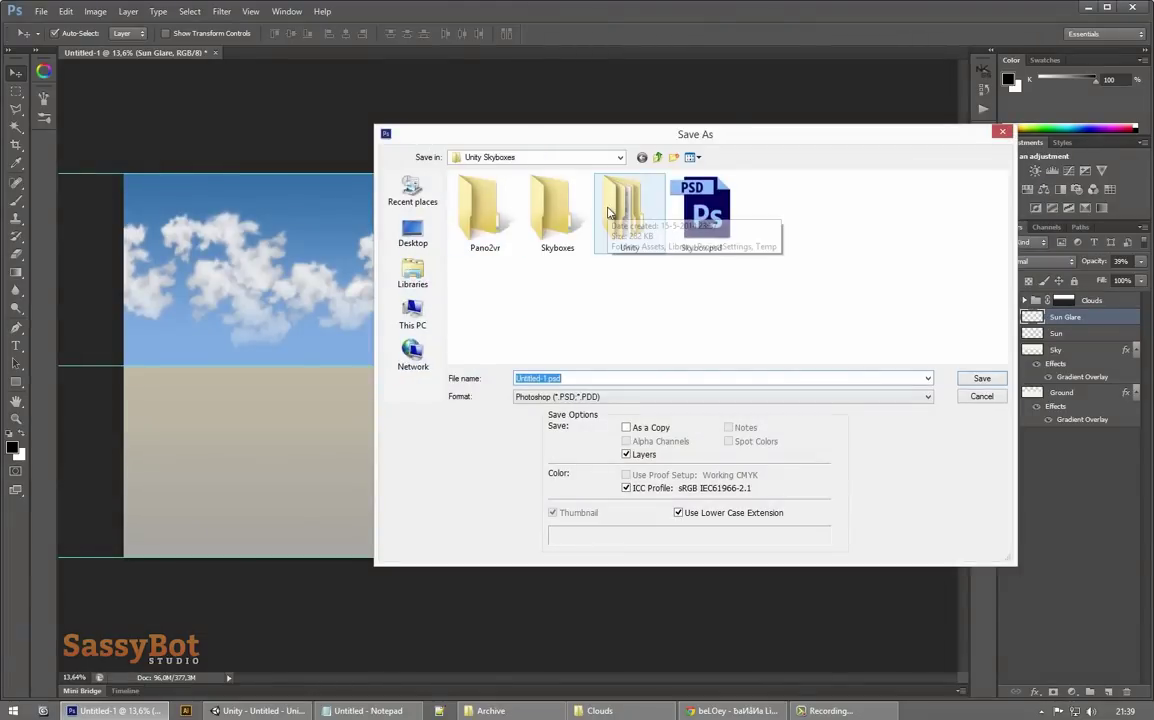
left_click(412, 272)
left_click(412, 233)
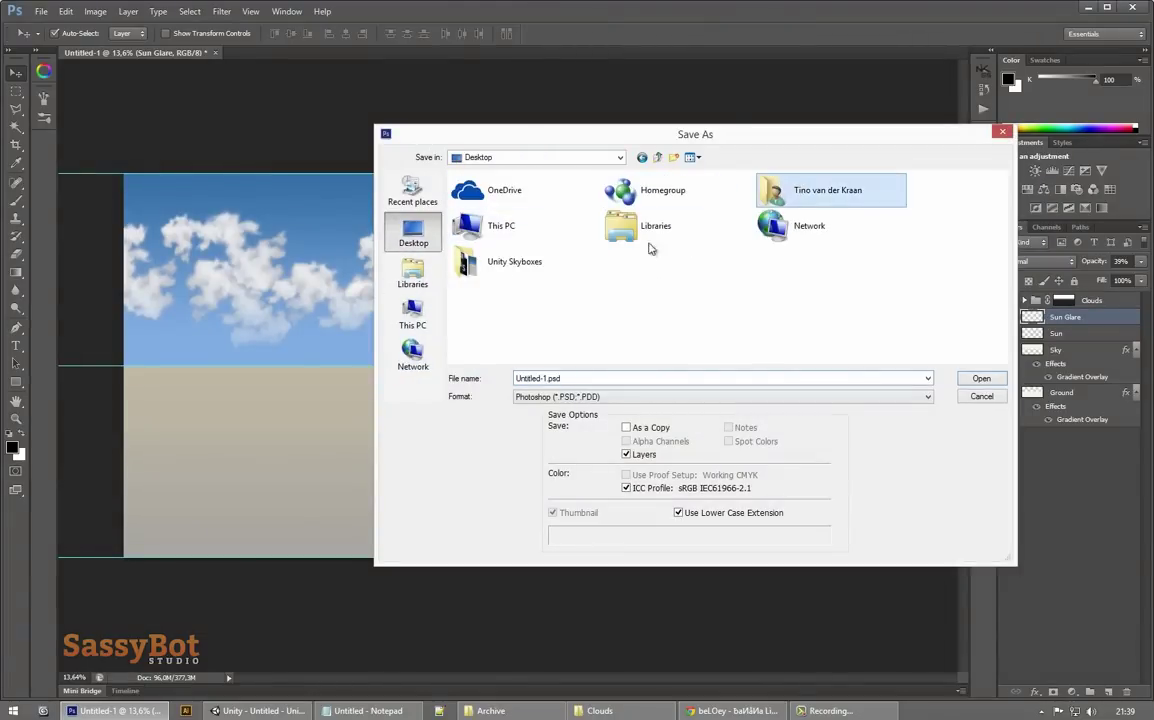
double_click(468, 262)
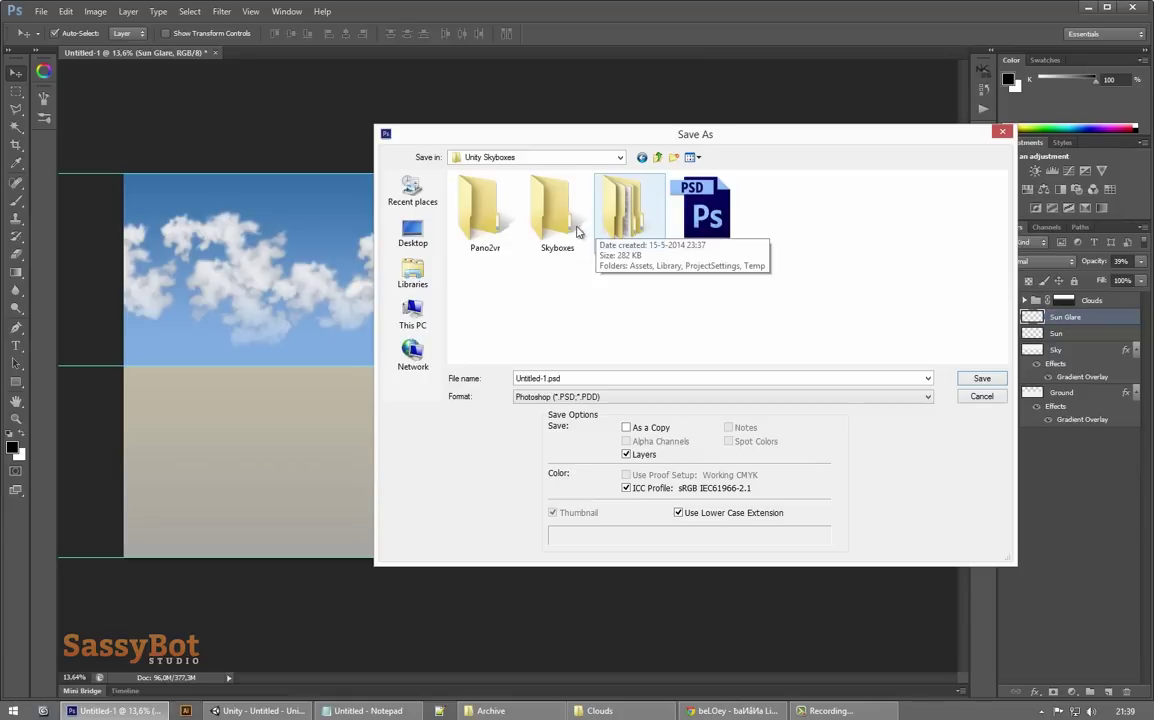
left_click(688, 225)
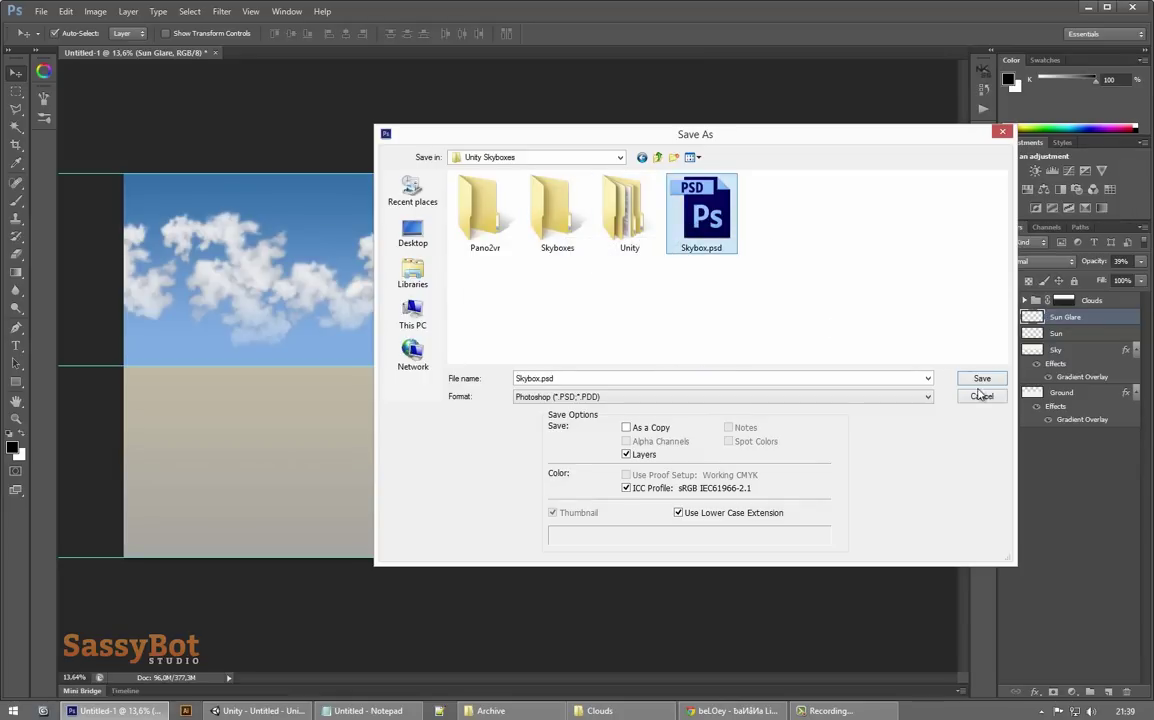
left_click(982, 379)
left_click(551, 271)
left_click(739, 215)
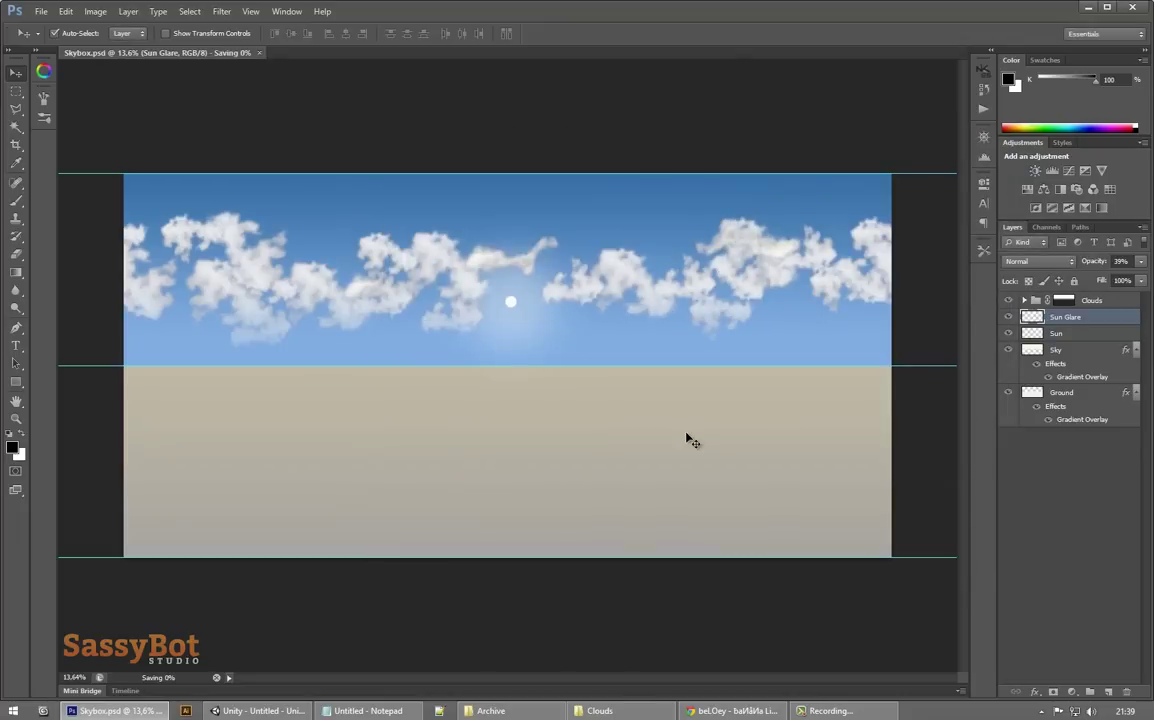
Step: Search the computer for pano2vr and launch Pano2VR
key("super+s")
type("pano")
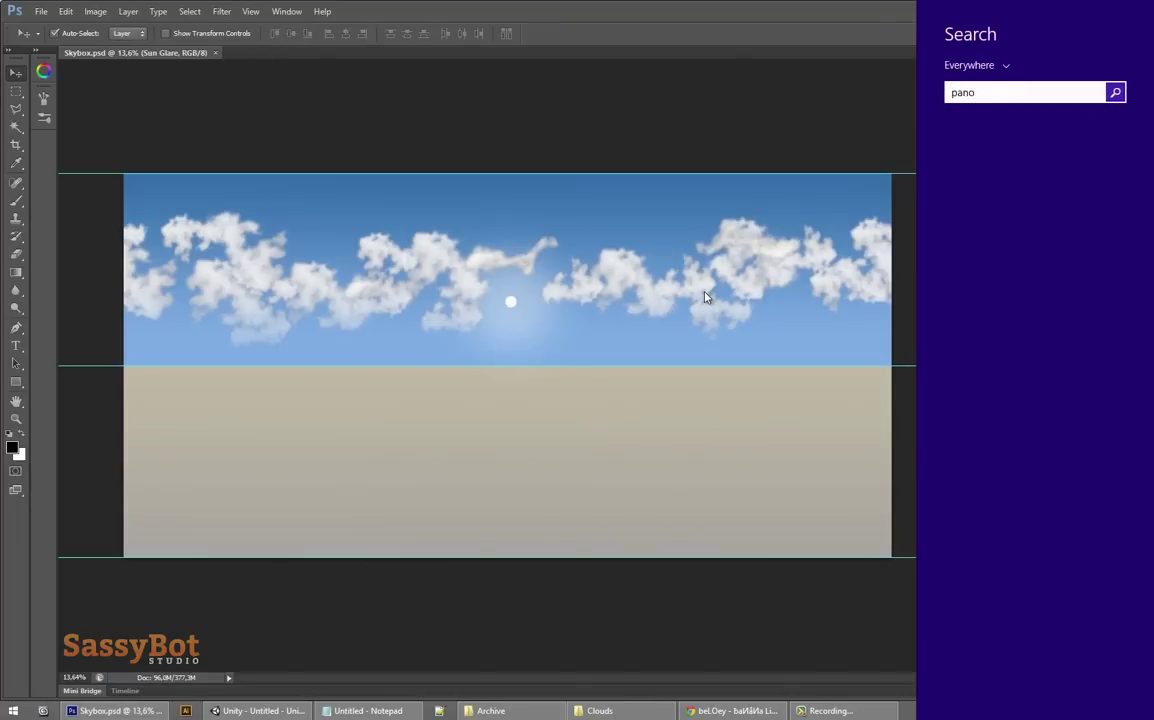
type("2vr")
key("Return")
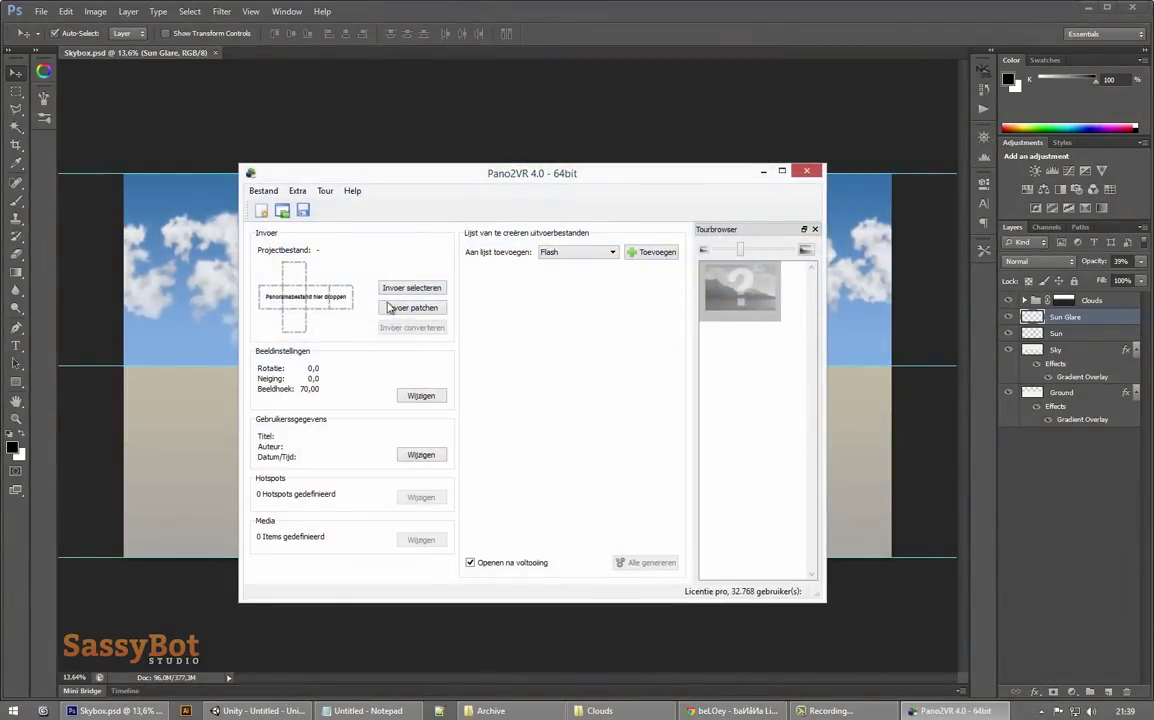
Step: Load Skybox.psd from the desktop's Unity Skyboxes folder as the panorama input with type Auto
left_click(397, 290)
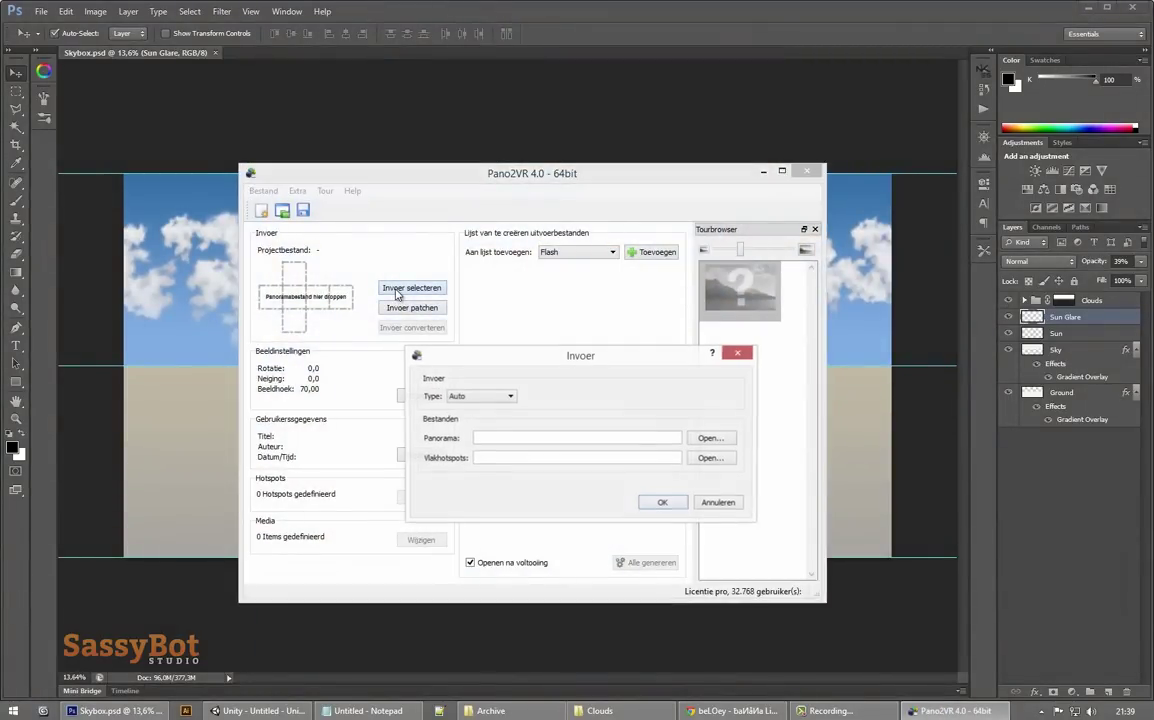
left_click(710, 439)
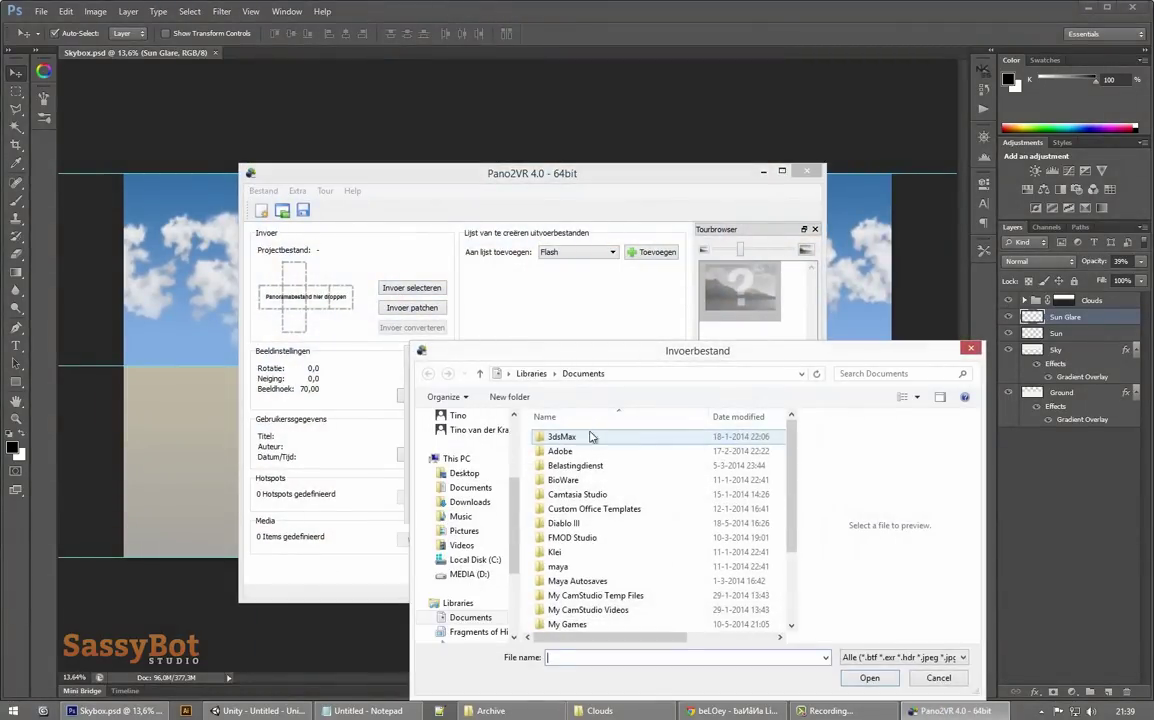
scroll(517, 445, "up", 4)
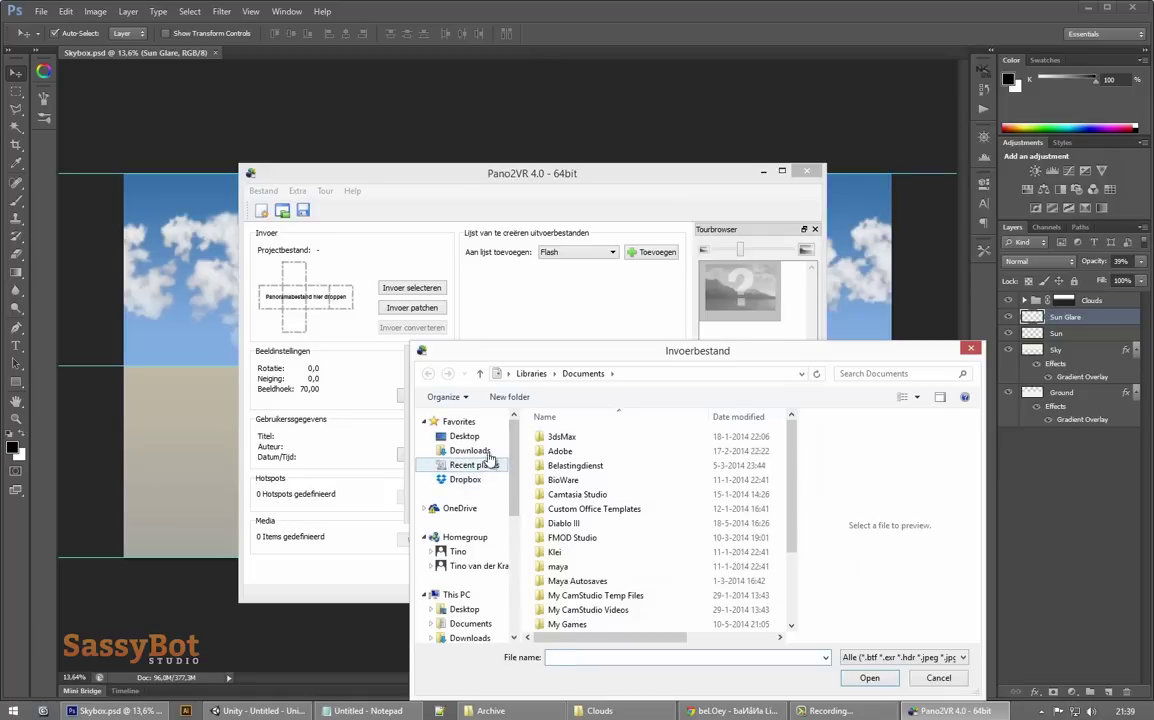
left_click(466, 436)
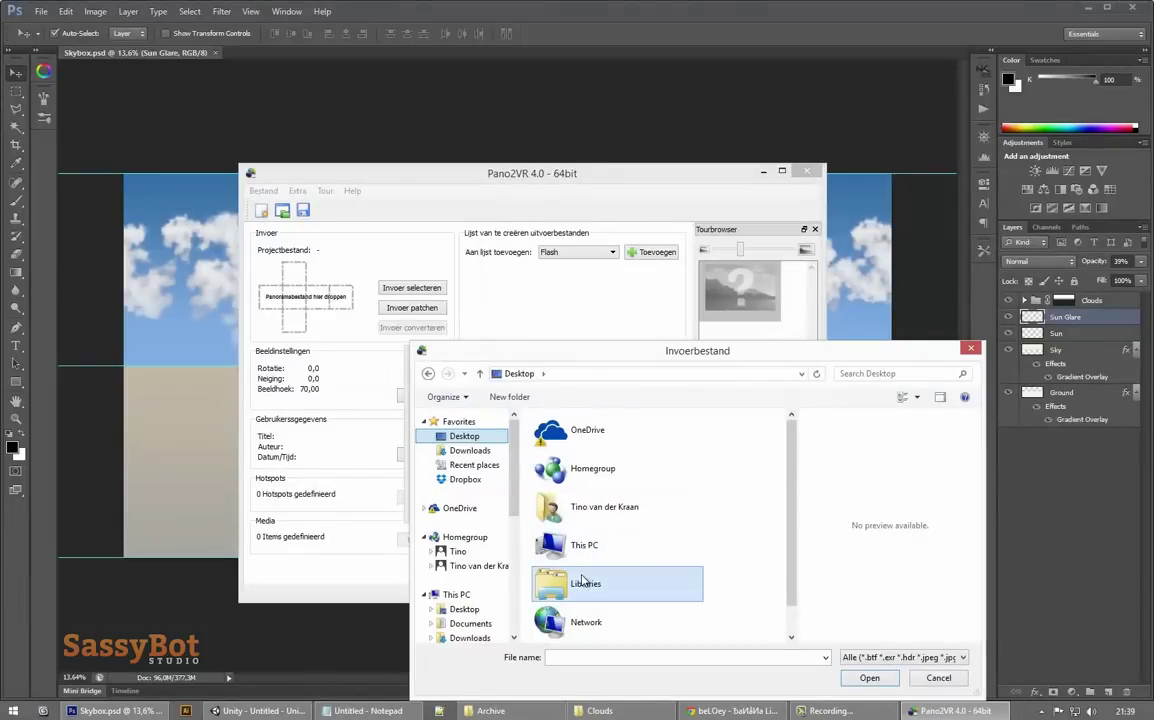
scroll(590, 578, "down", 3)
scroll(750, 538, "up", 3)
scroll(716, 599, "down", 1)
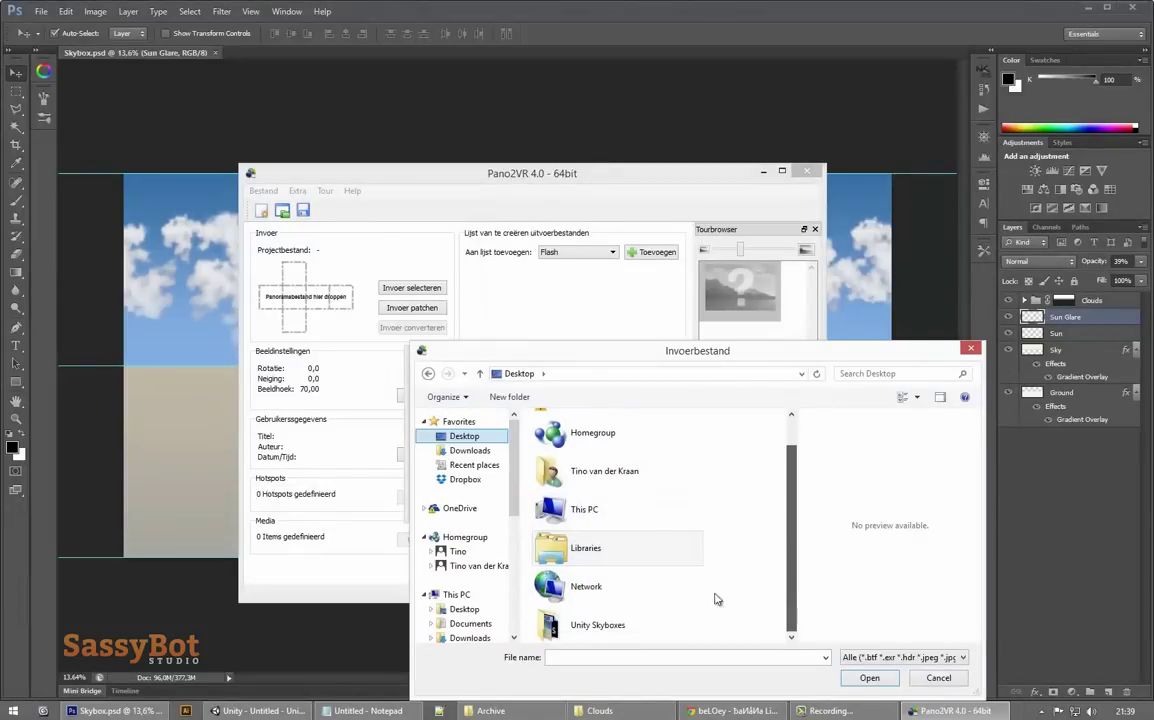
double_click(580, 623)
left_click(645, 530)
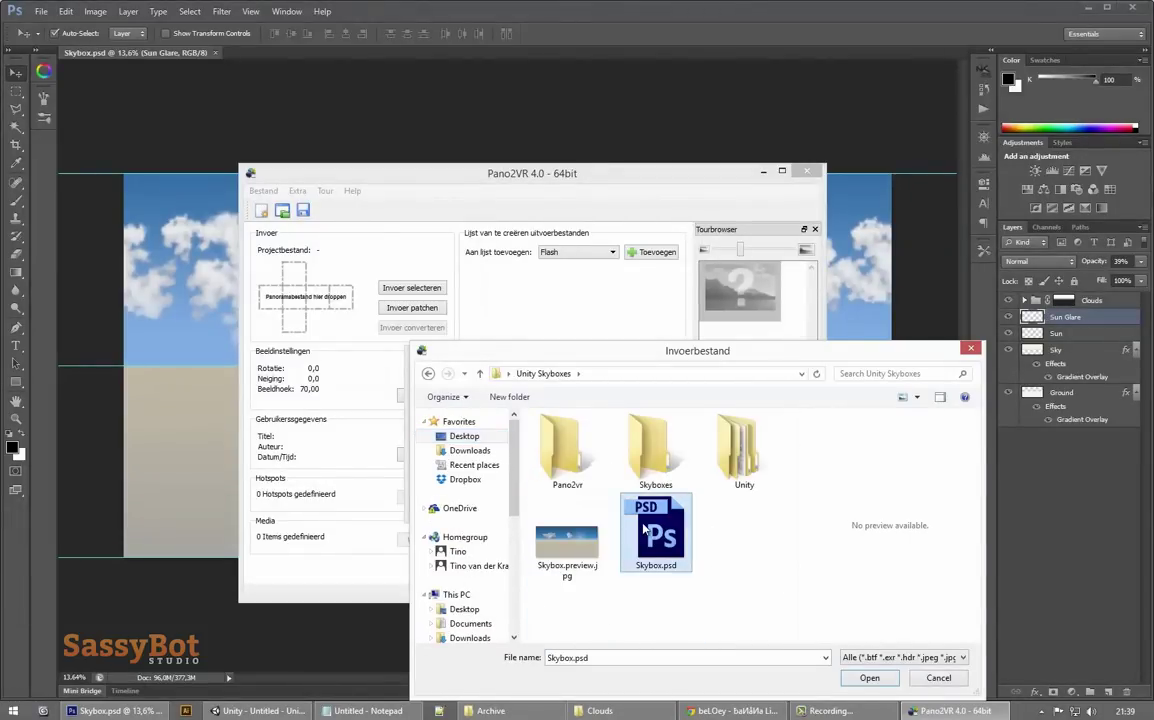
left_click(867, 677)
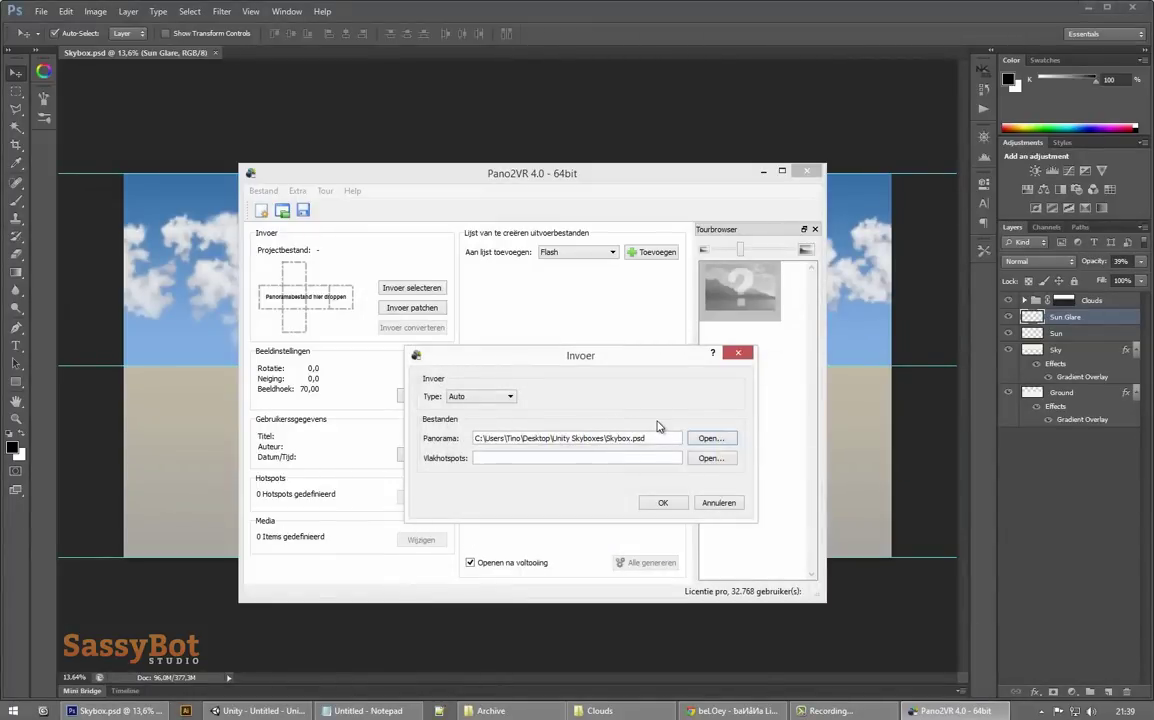
left_click(661, 504)
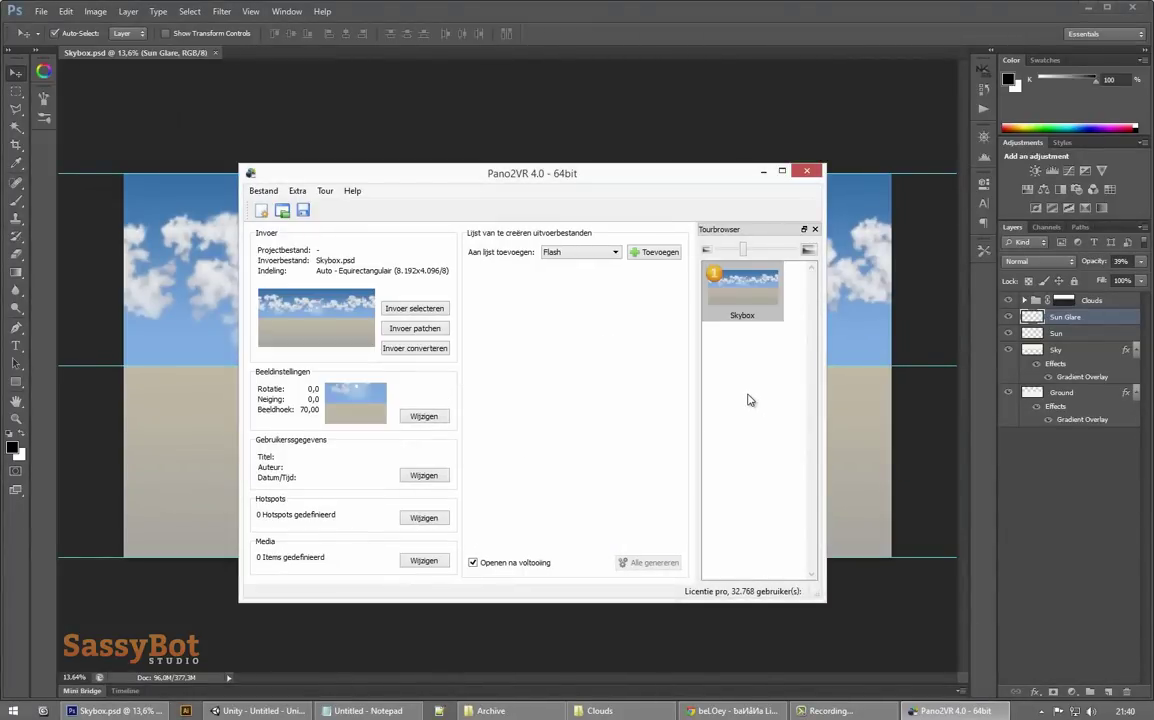
Step: Add a Diverse Conversies output to the list of output files
left_click_drag(580, 176, 570, 161)
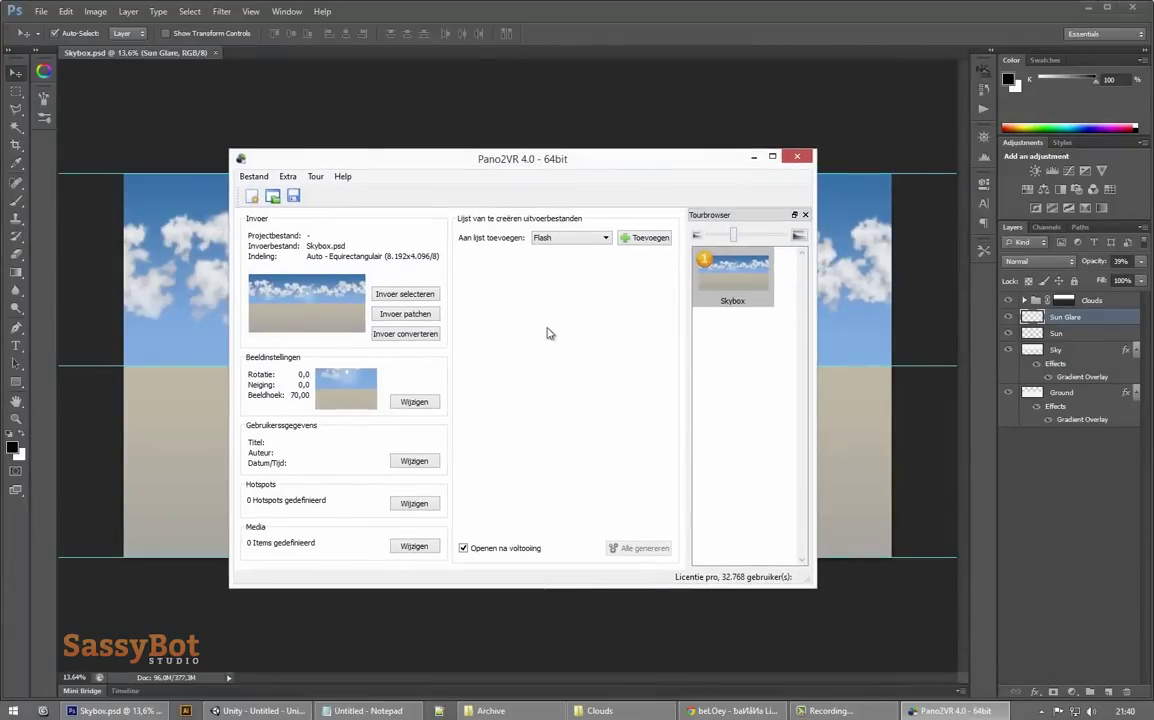
left_click(610, 240)
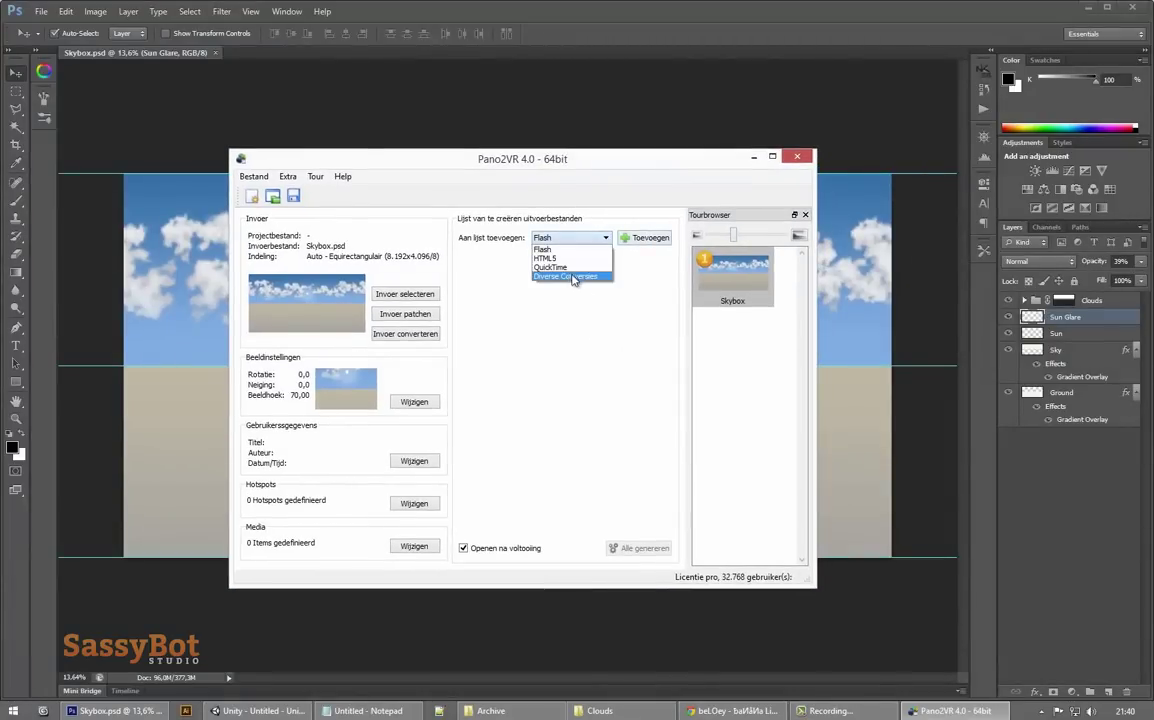
left_click(593, 268)
left_click(646, 238)
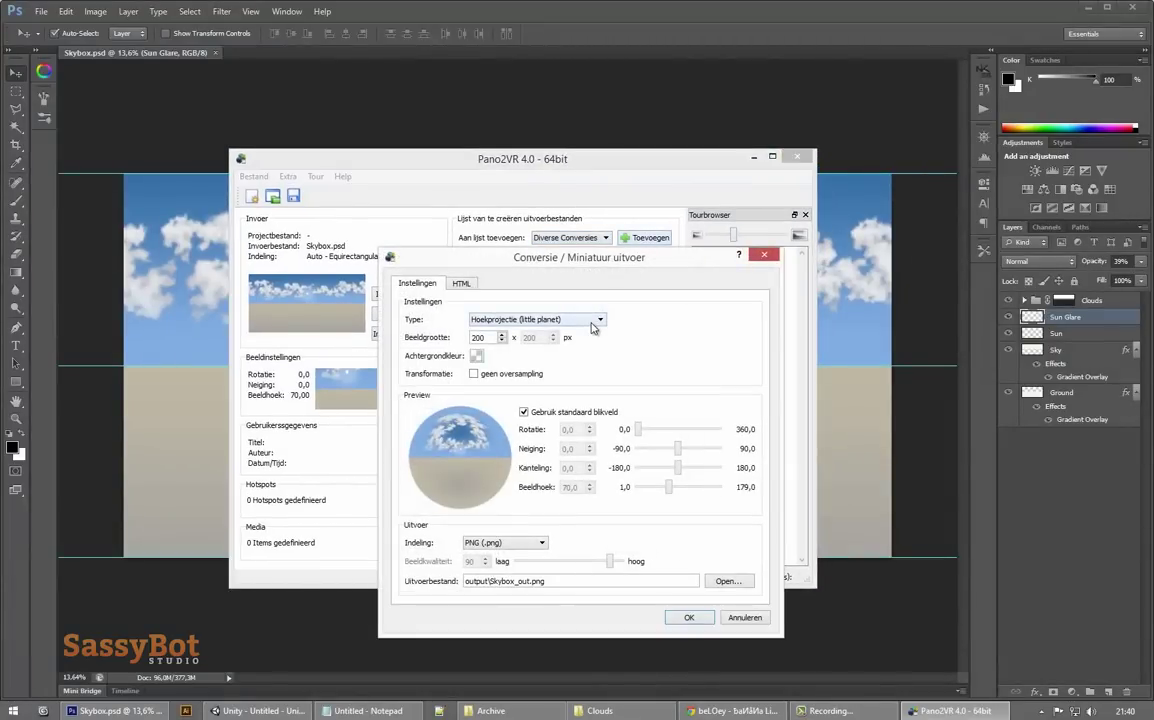
Step: Set the conversion output type to Kubuszijden (los) for separate cube faces
left_click_drag(596, 273, 598, 265)
left_click(540, 311)
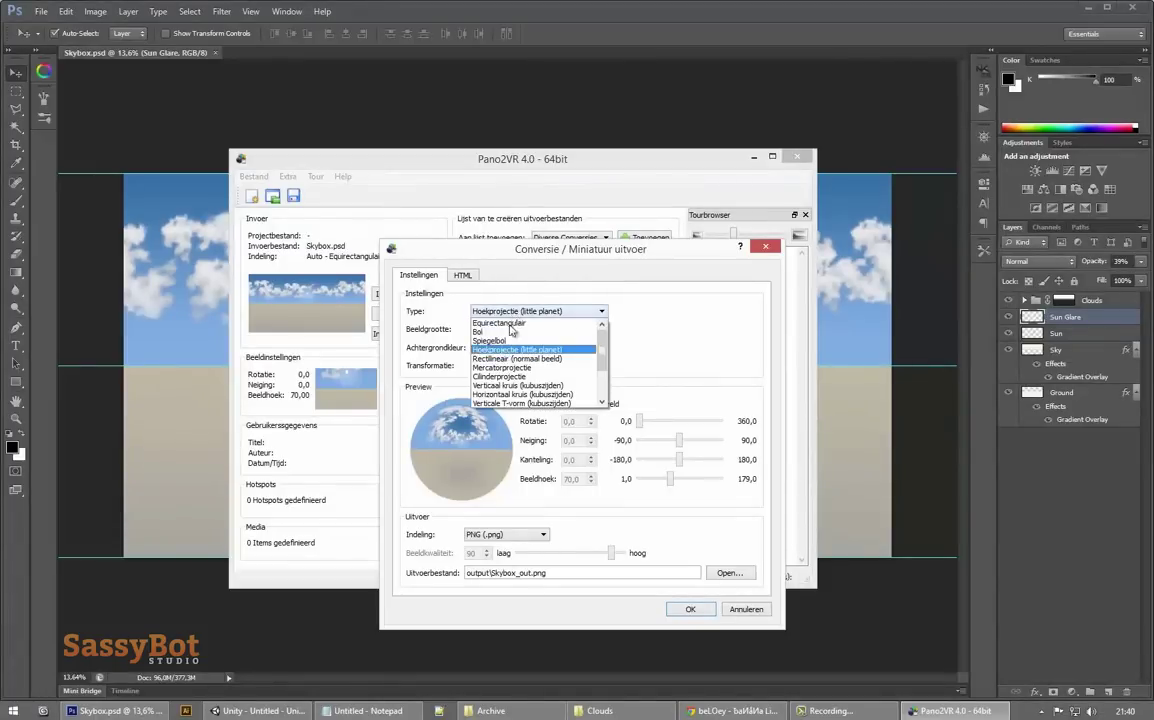
scroll(510, 390, "down", 2)
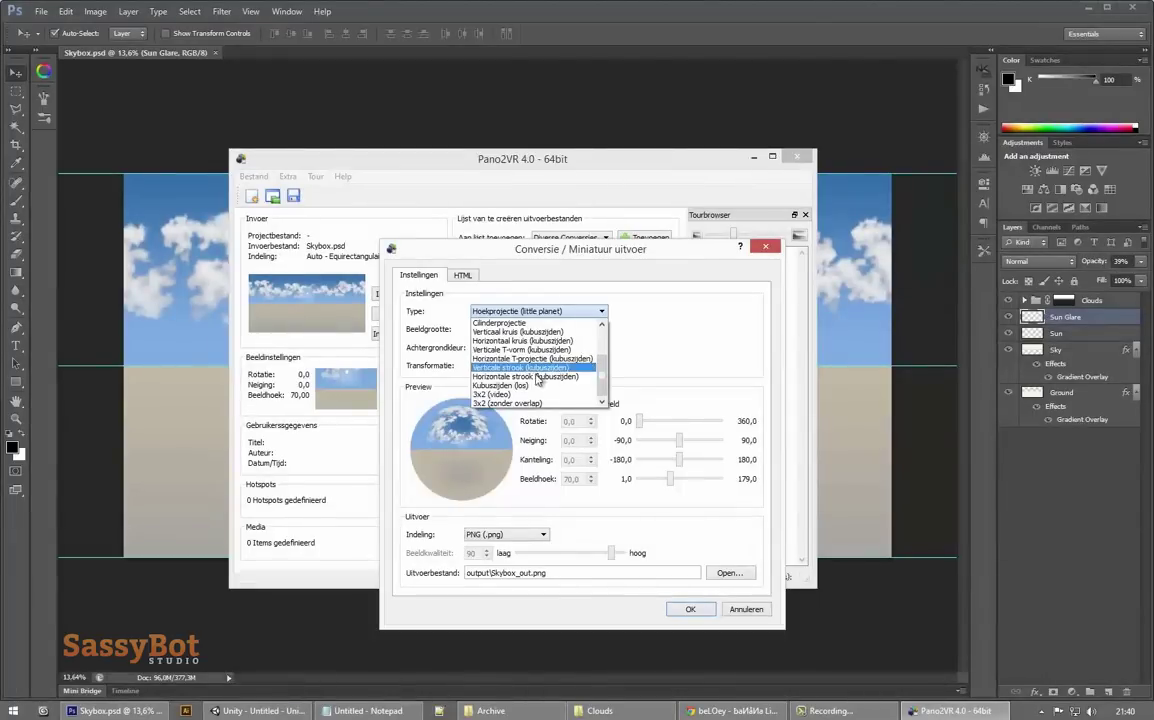
left_click(533, 386)
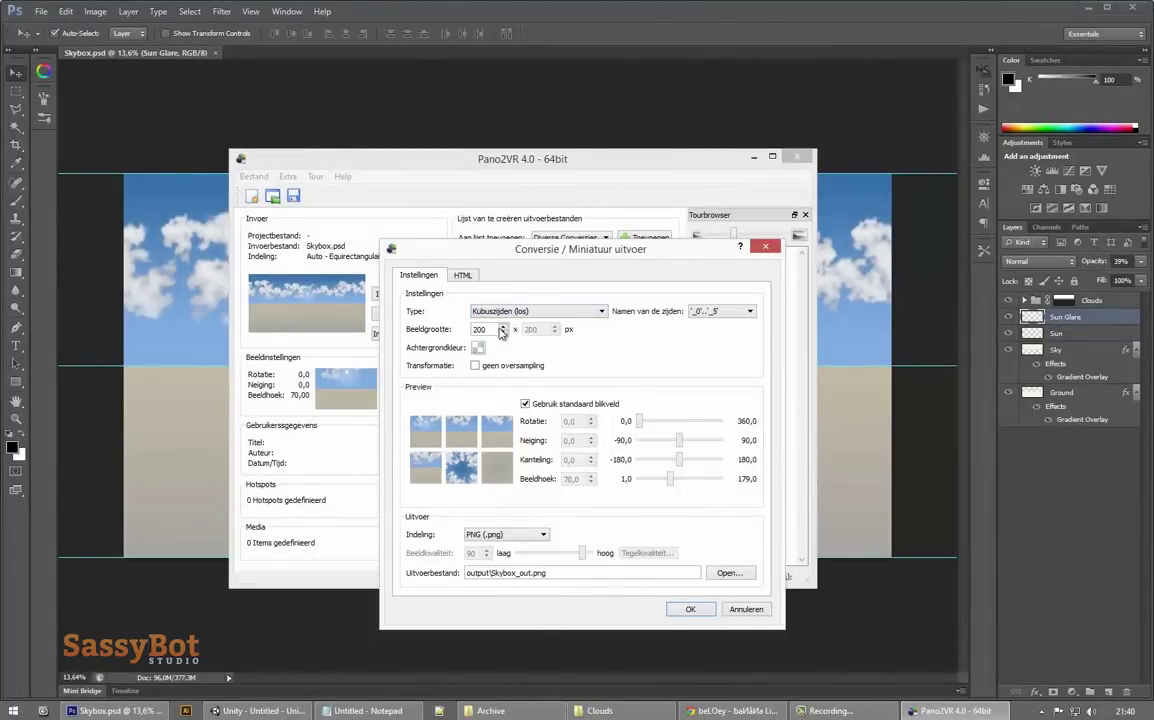
Step: Set the cube face size to 2048 px and the output file to Skybox_.png in the Unity Skyboxes\Unity\Assets\Skyboxes folder
type("2048")
left_click(728, 573)
left_click(439, 355)
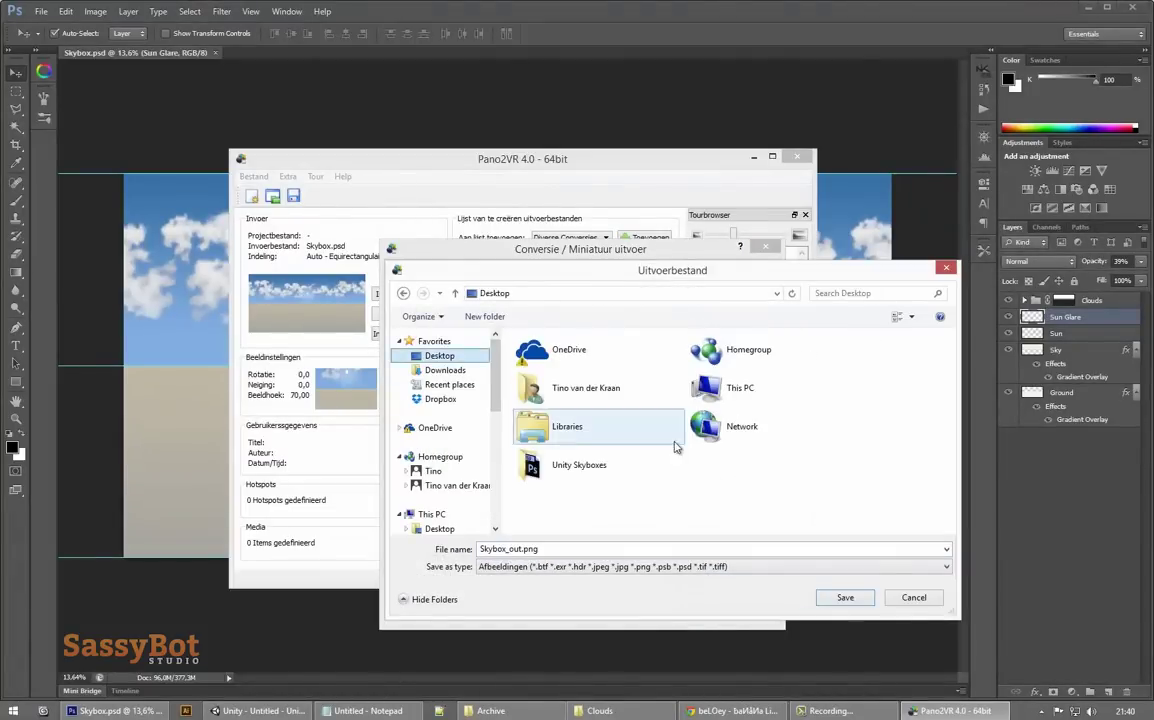
double_click(535, 485)
double_click(622, 370)
left_click(519, 293)
double_click(692, 380)
double_click(547, 358)
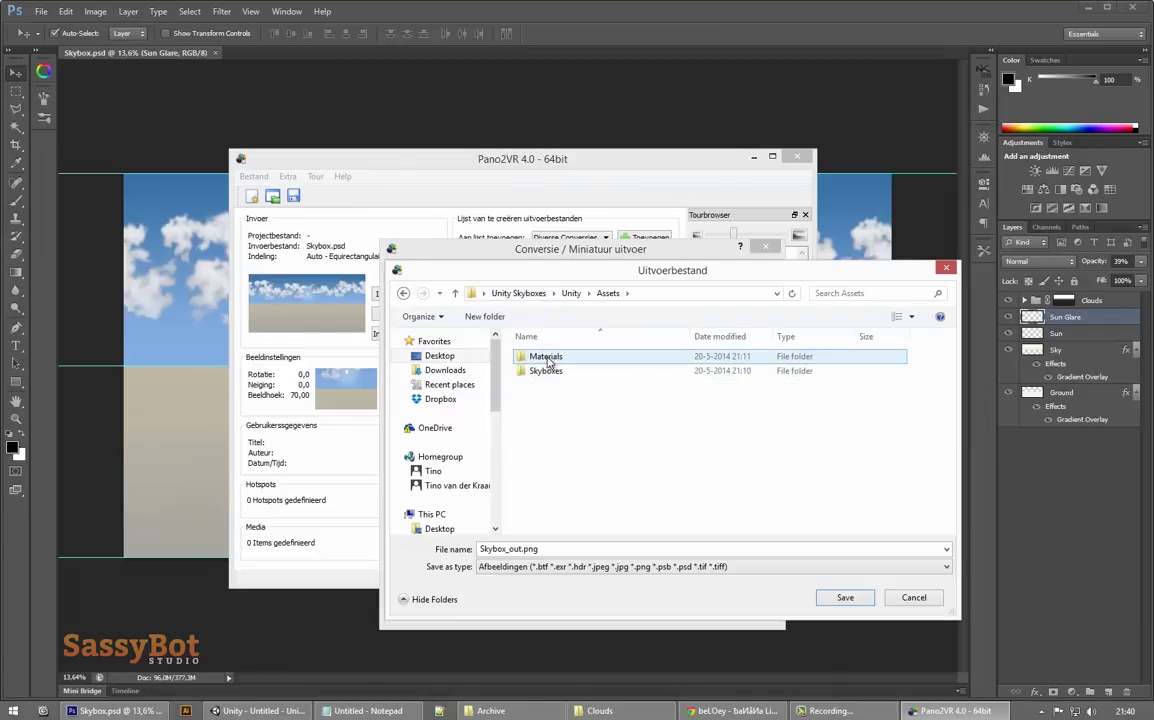
double_click(549, 371)
left_click(518, 550)
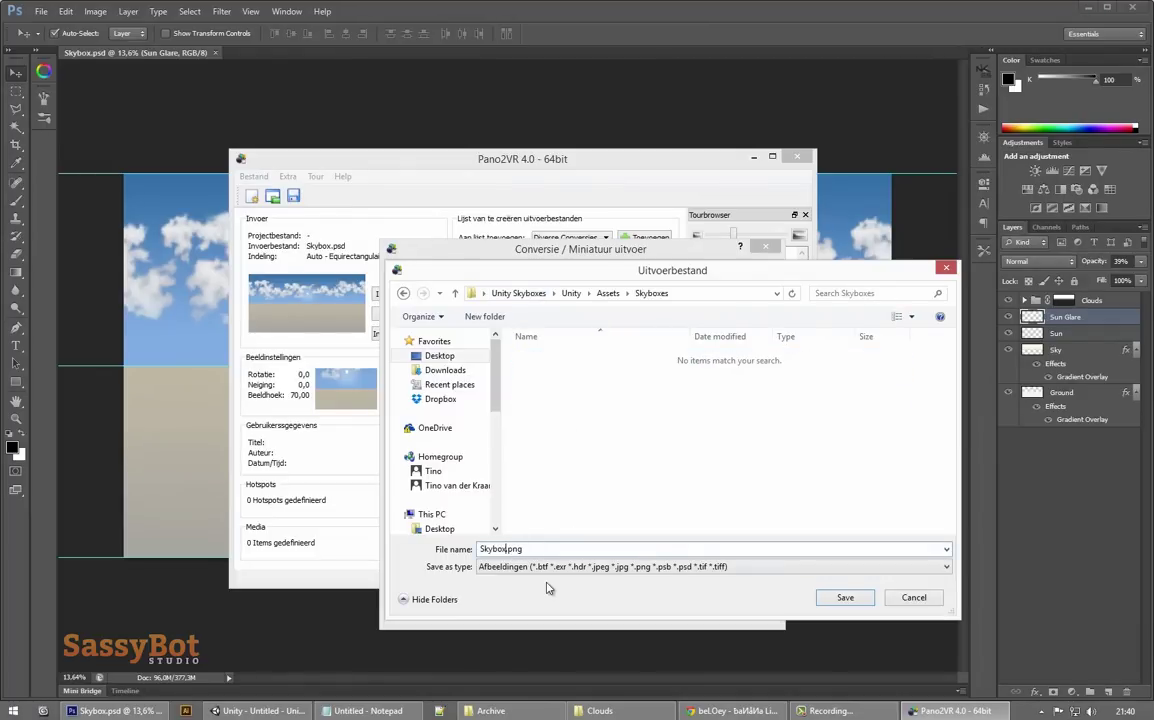
left_click(846, 598)
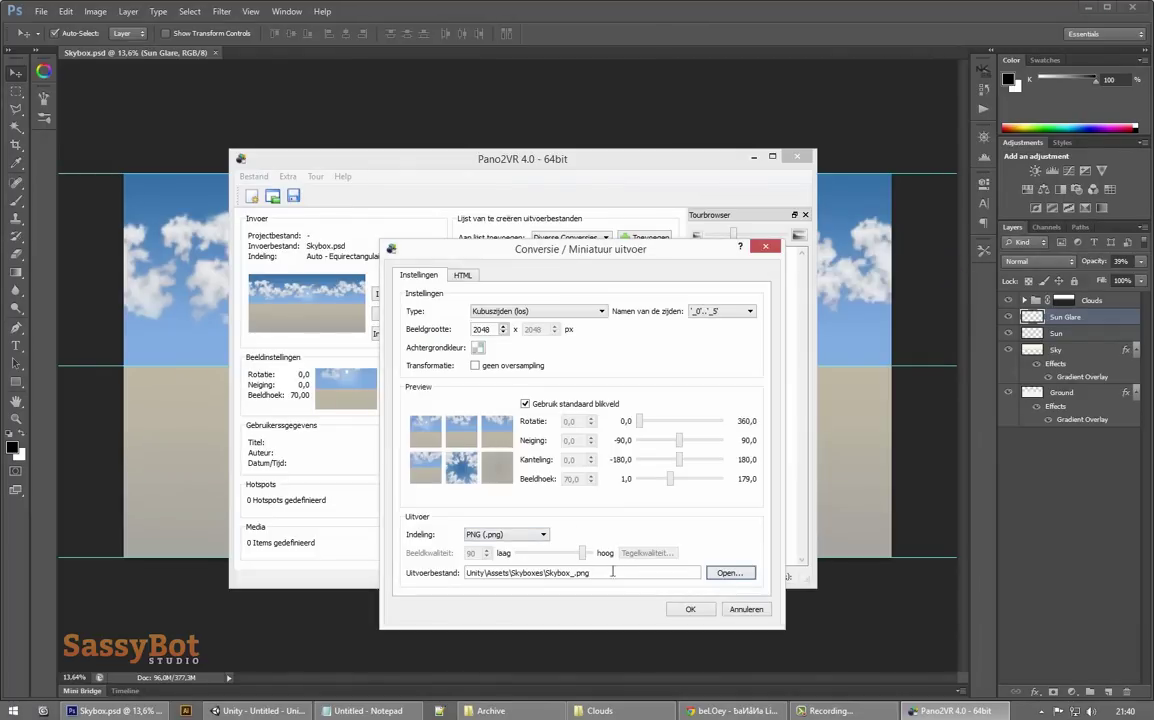
Step: Name the cube sides with the 'front'..'down' scheme and accept the conversion output settings
left_click(722, 311)
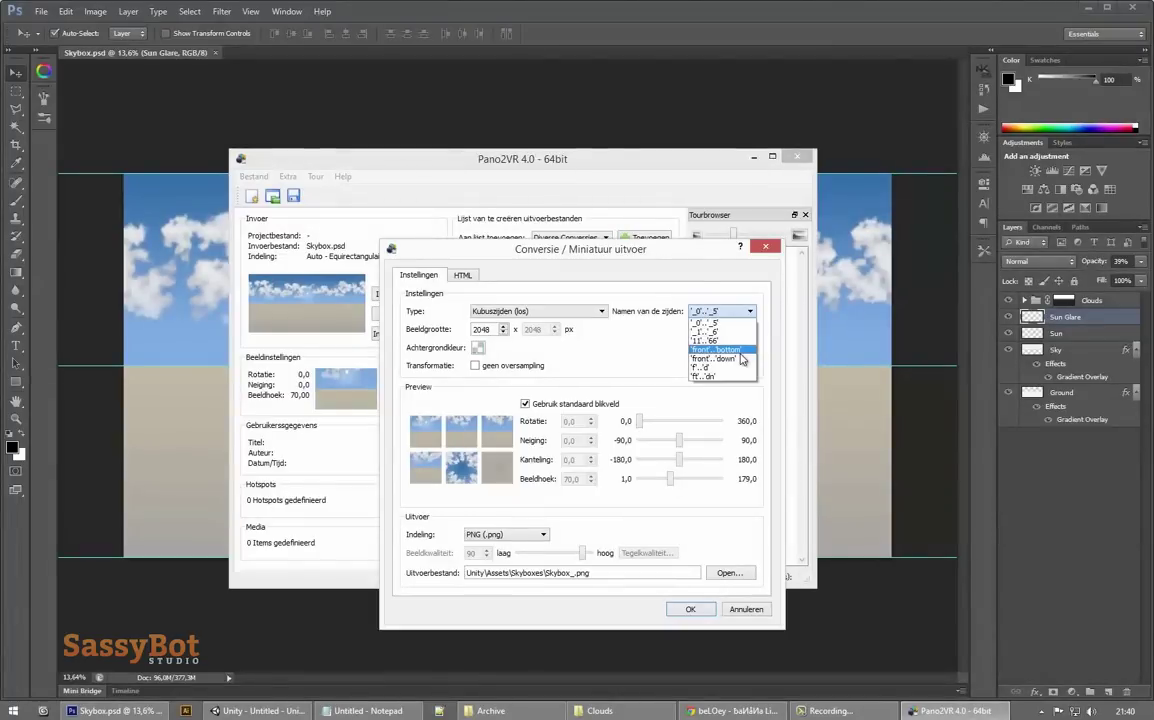
left_click(741, 360)
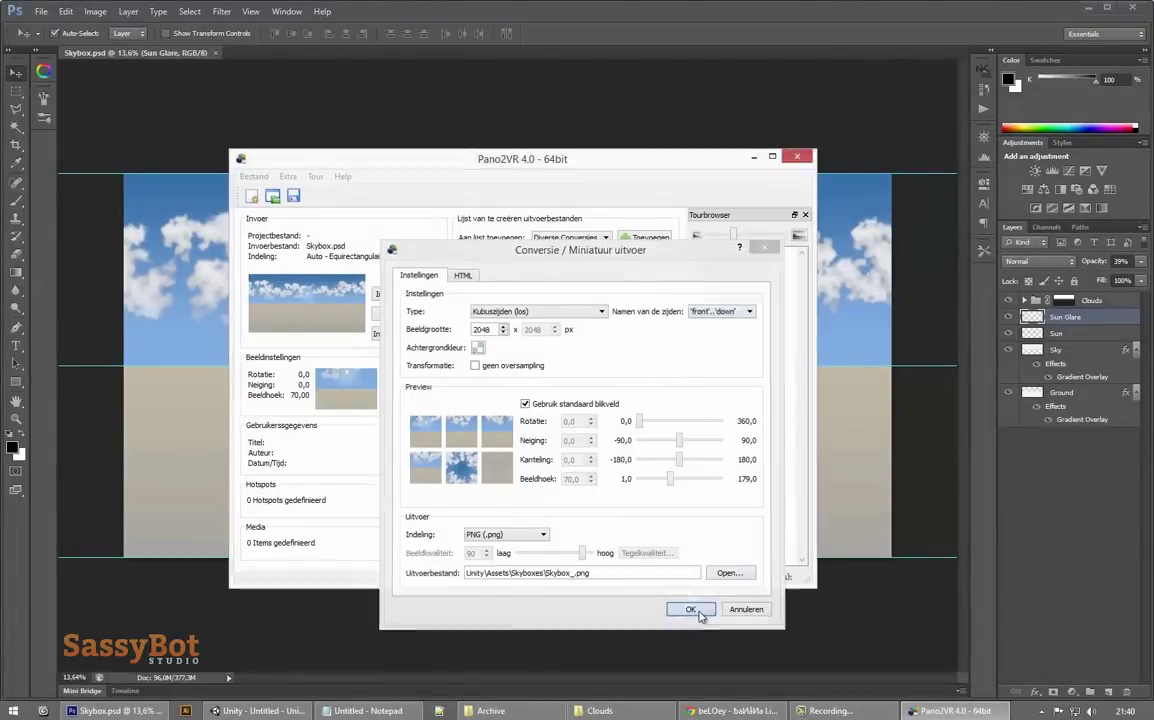
left_click(690, 609)
Step: Generate the cube face images, saving the project as Skybox.p2vr in the Pano2vr folder of Unity Skyboxes
left_click(523, 389)
left_click(695, 354)
double_click(400, 285)
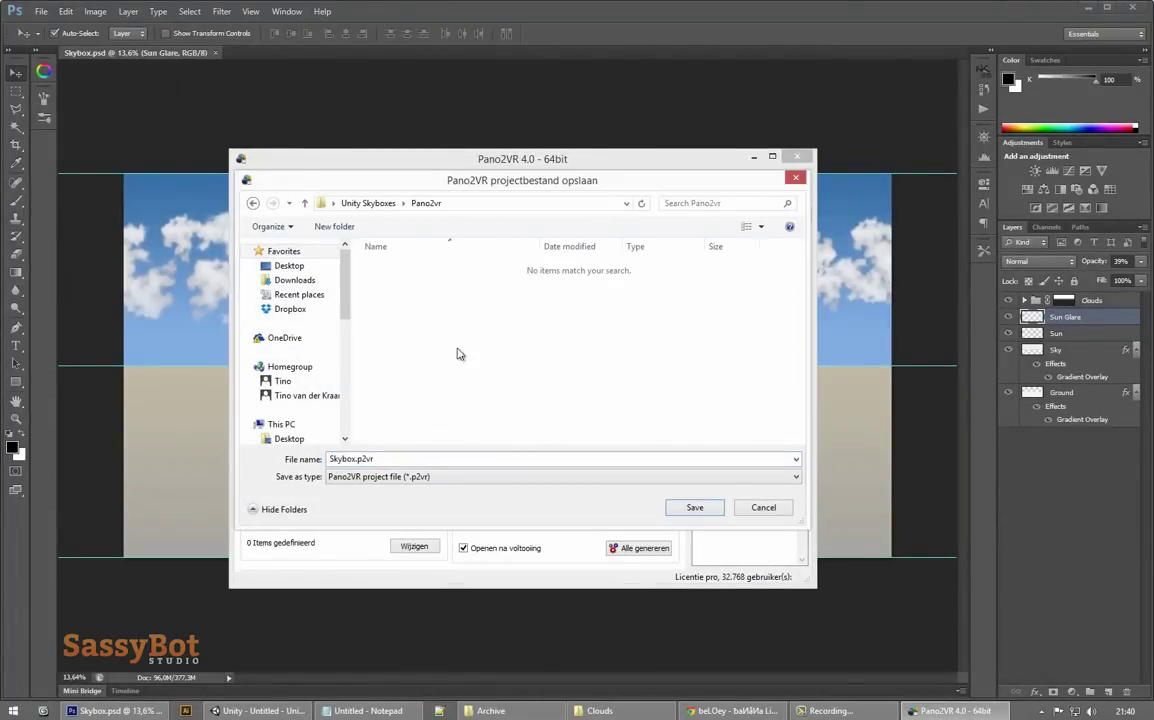
left_click(695, 507)
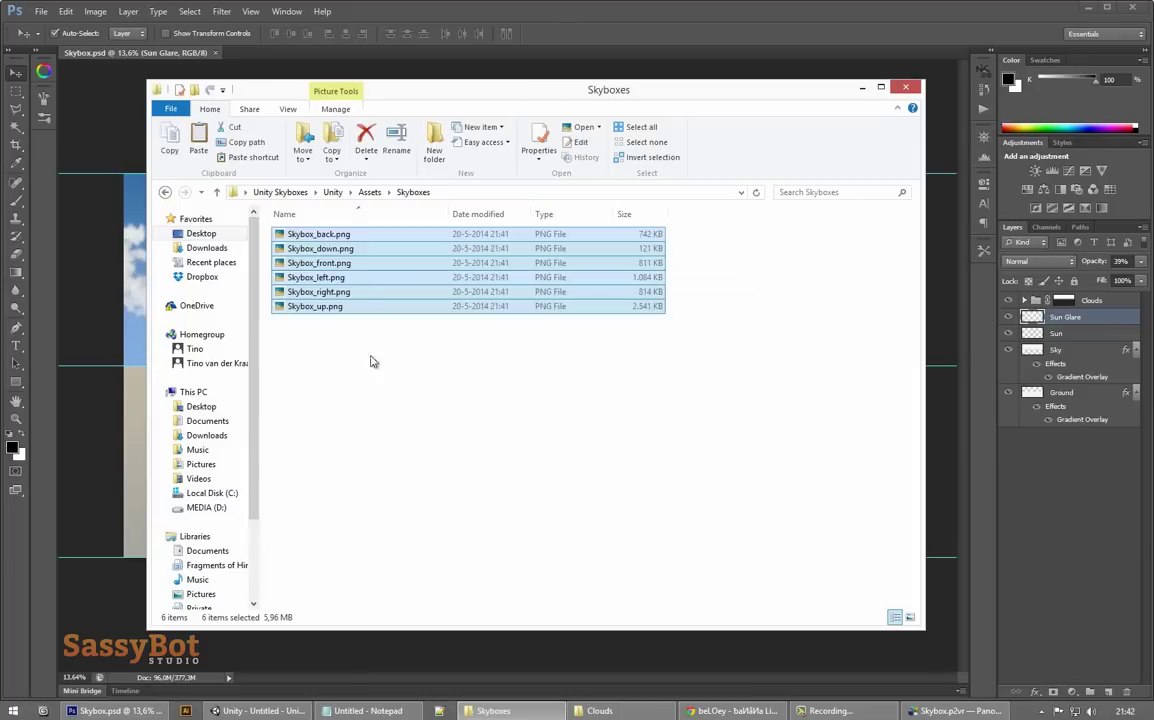
Step: Switch to Unity and examine each of the six imported cube face textures in the Skyboxes folder
left_click(386, 583)
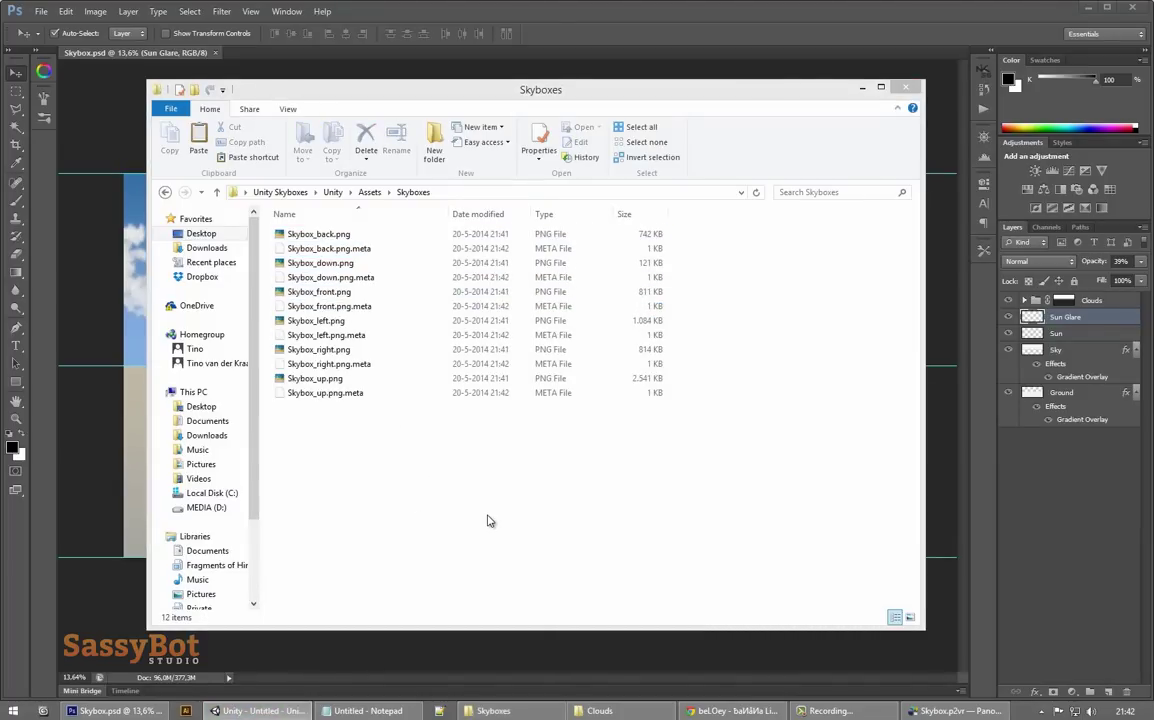
left_click(258, 710)
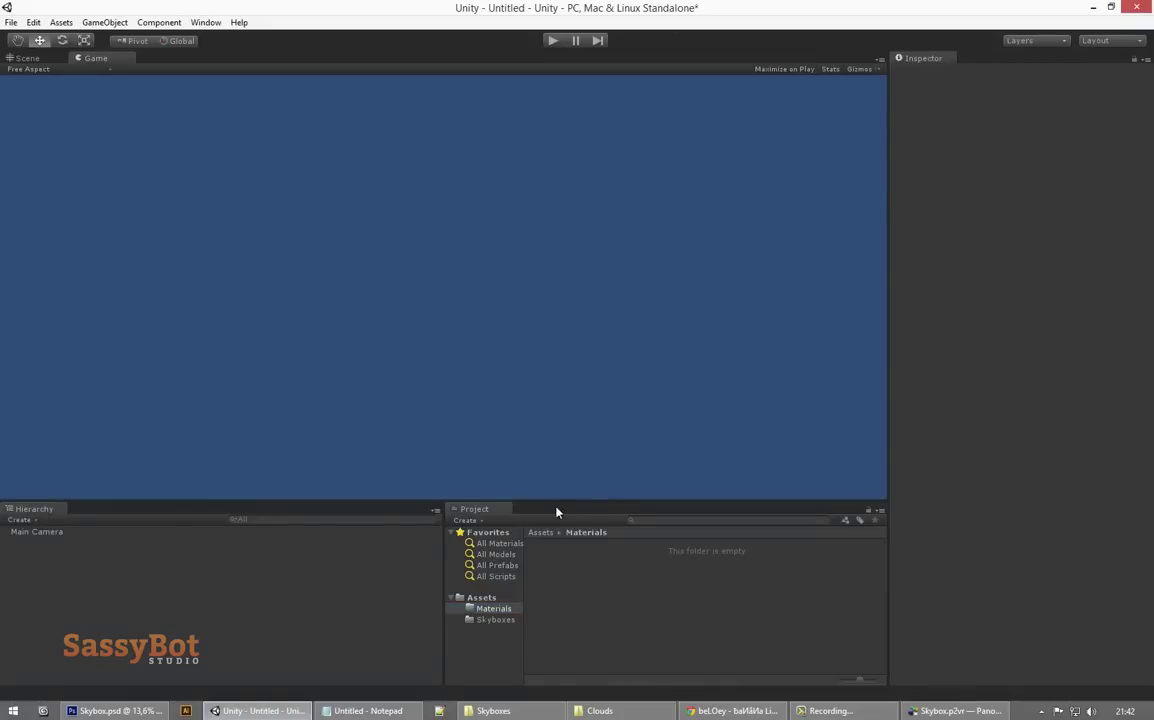
left_click(559, 576)
left_click(610, 572)
left_click(662, 571)
left_click(714, 571)
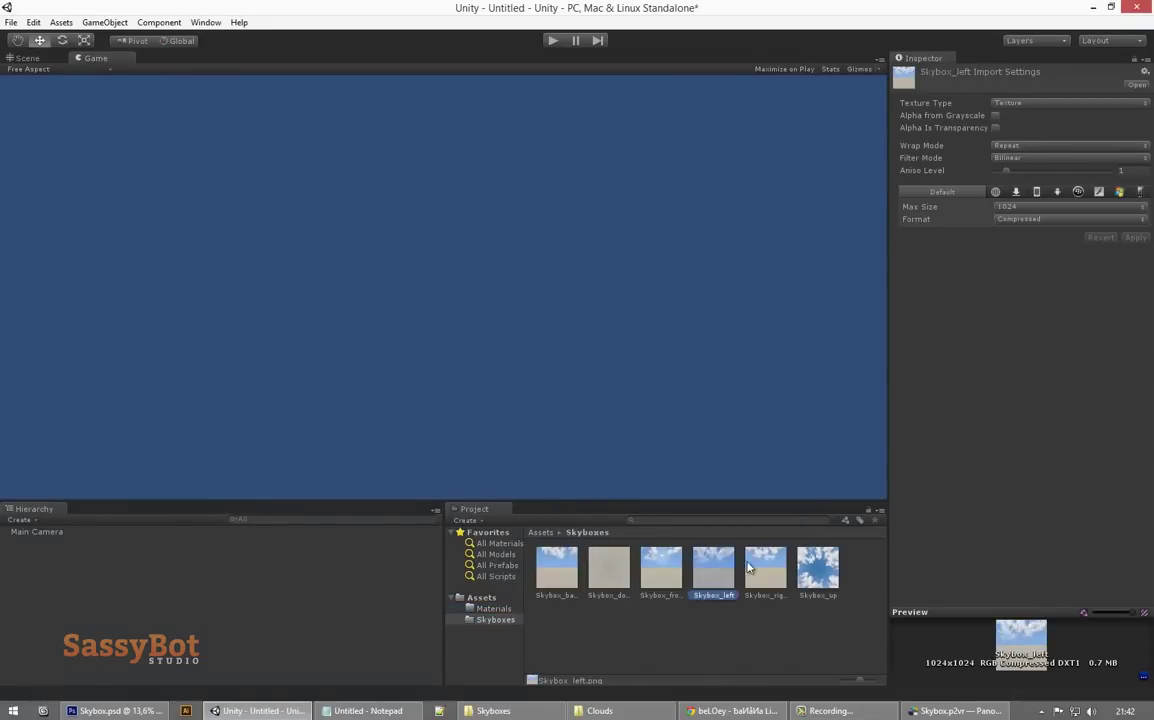
left_click(764, 572)
left_click(816, 577)
Step: Create a material named Skybox in the Materials folder and give it the RenderFX/Skybox shader
left_click(494, 608)
right_click(586, 584)
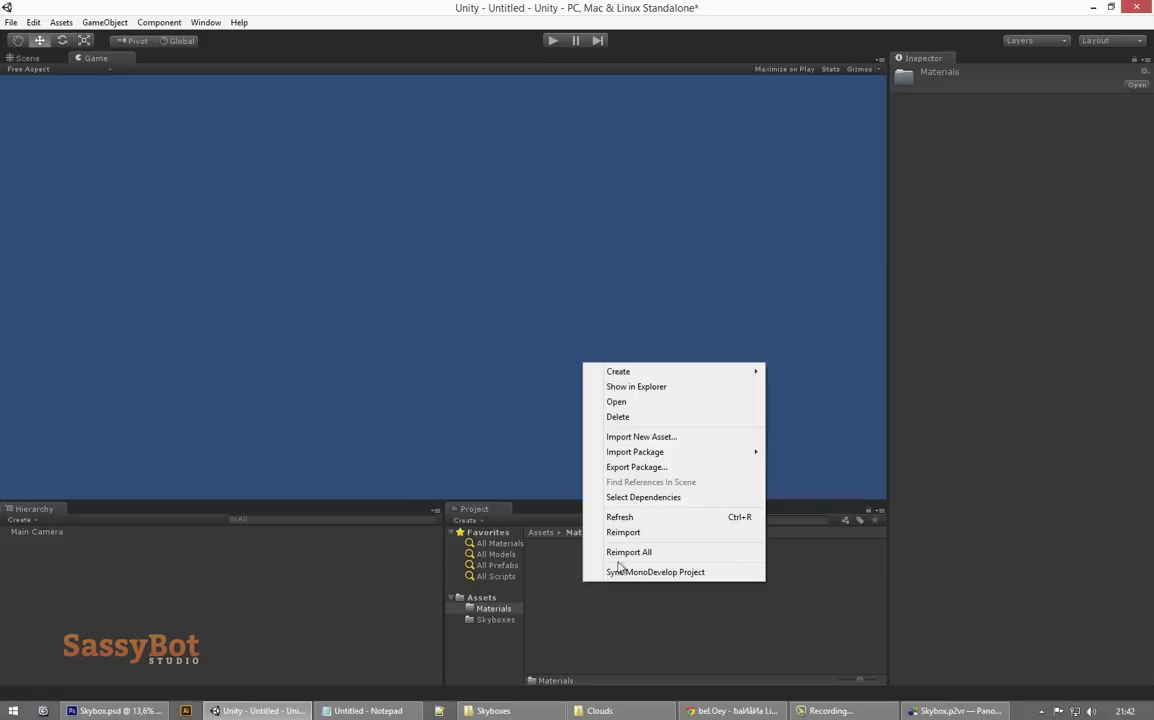
mouse_move(666, 377)
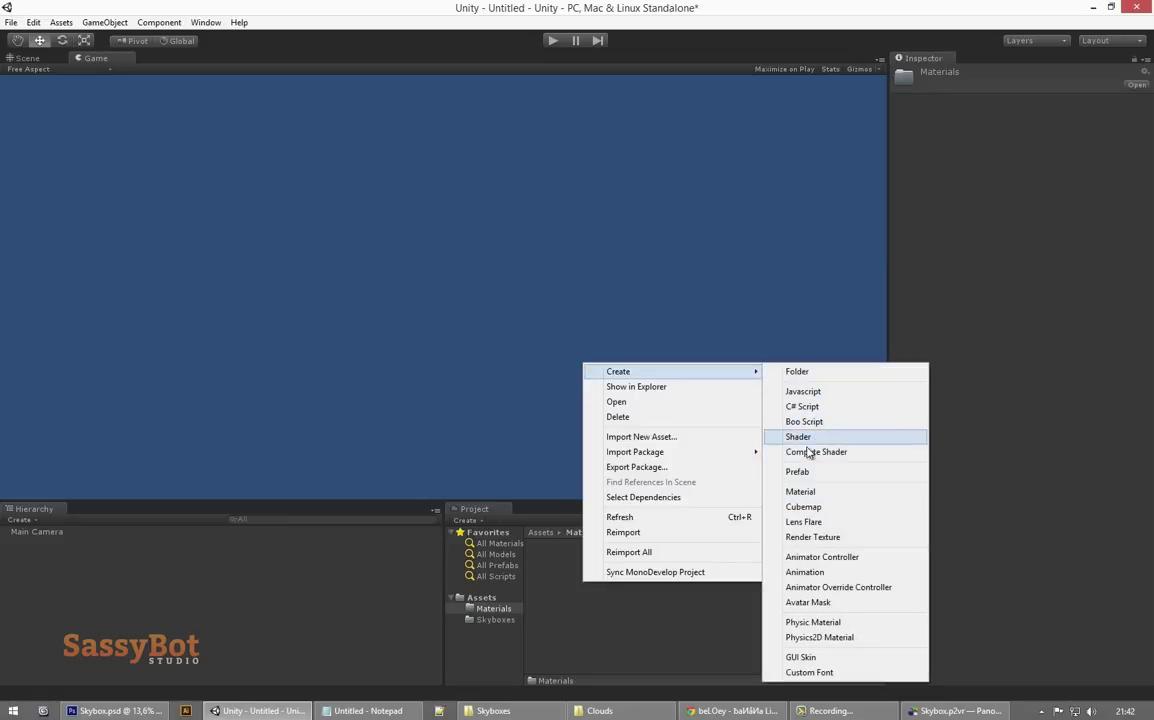
left_click(810, 491)
left_click(979, 85)
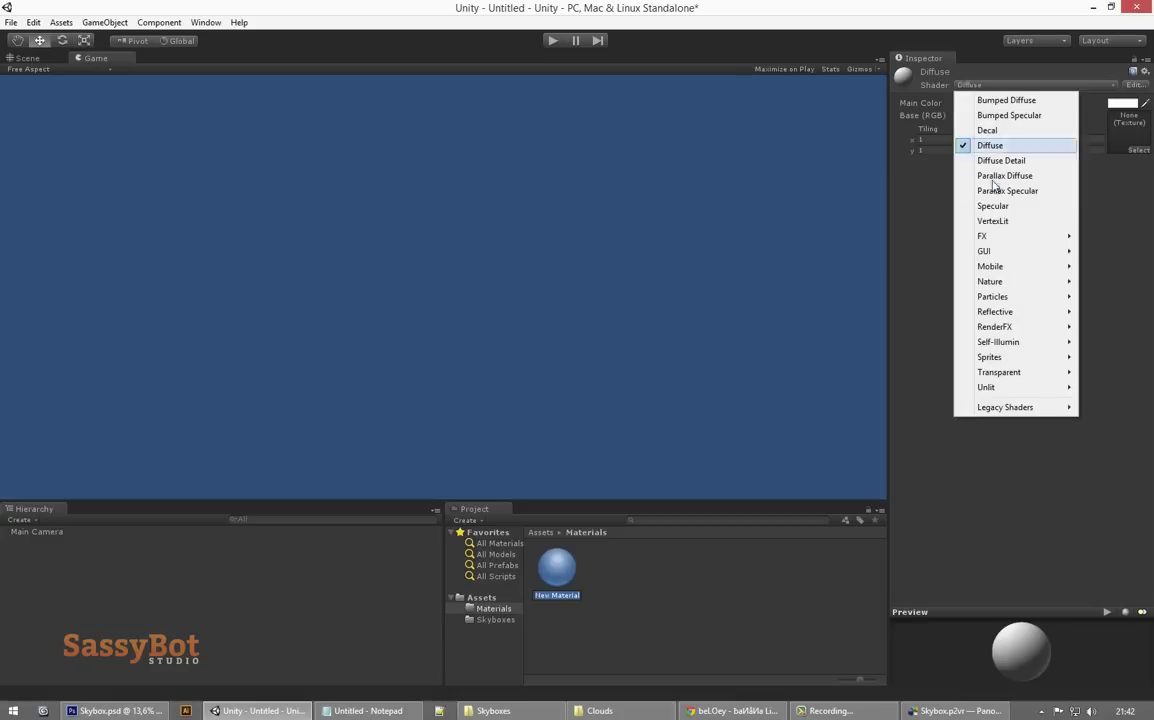
mouse_move(1000, 330)
left_click(936, 327)
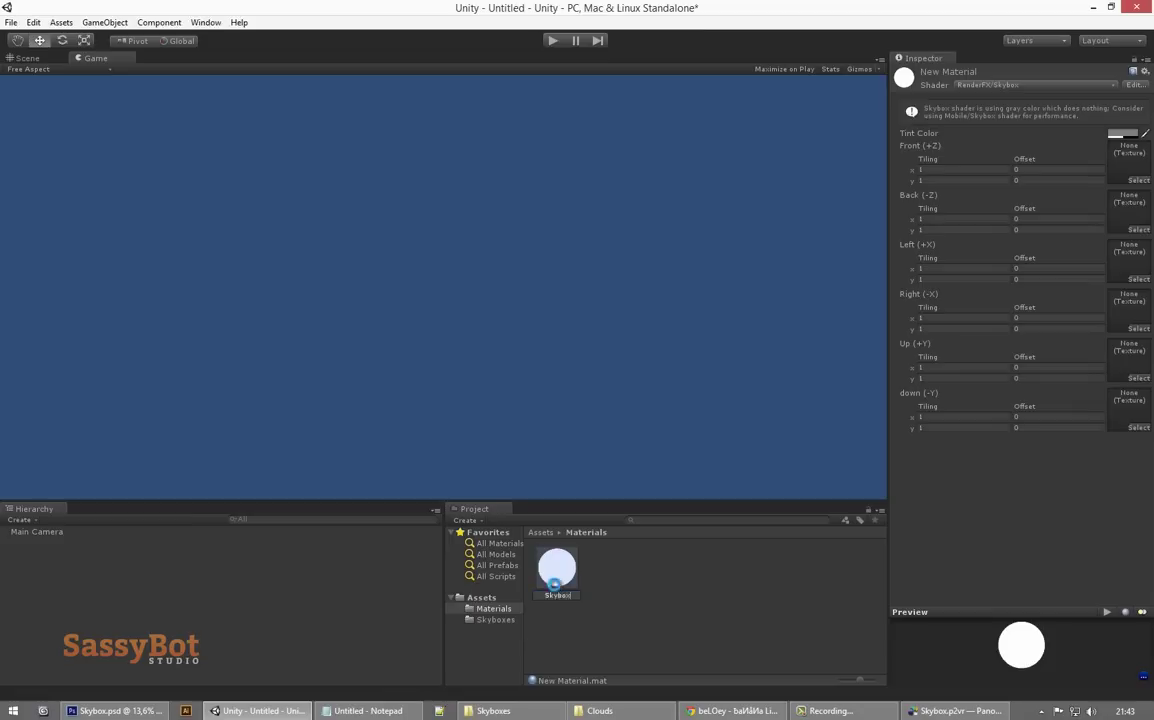
type("Skybox")
key("Return")
Step: Assign the back, down, front, up, left and right skybox textures to the matching face slots of the Skybox material
left_click(493, 620)
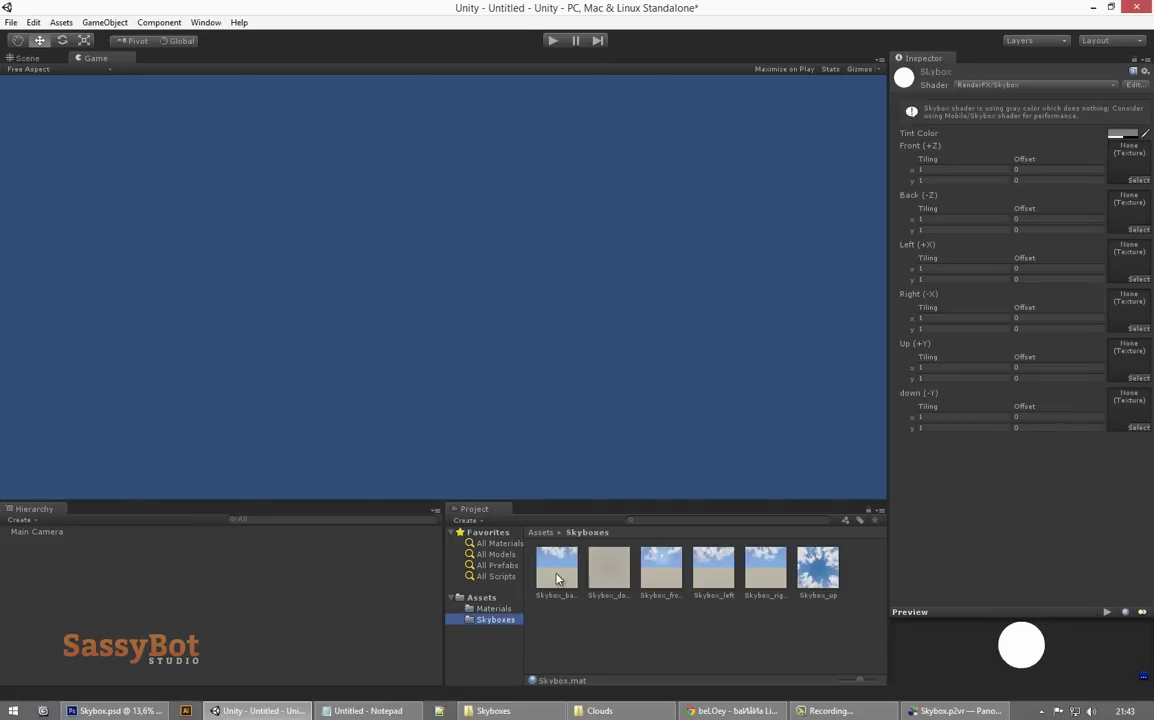
left_click_drag(862, 683, 838, 681)
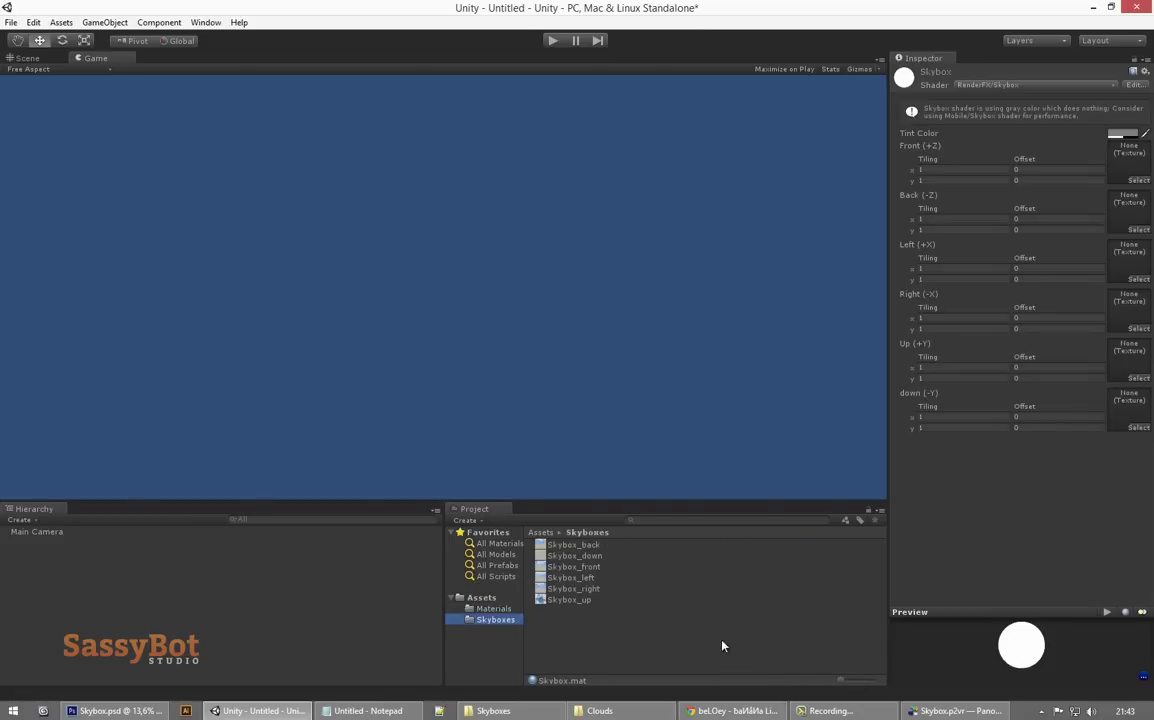
left_click(494, 609)
left_click(495, 620)
left_click_drag(565, 544, 1120, 216)
left_click_drag(611, 554, 1130, 402)
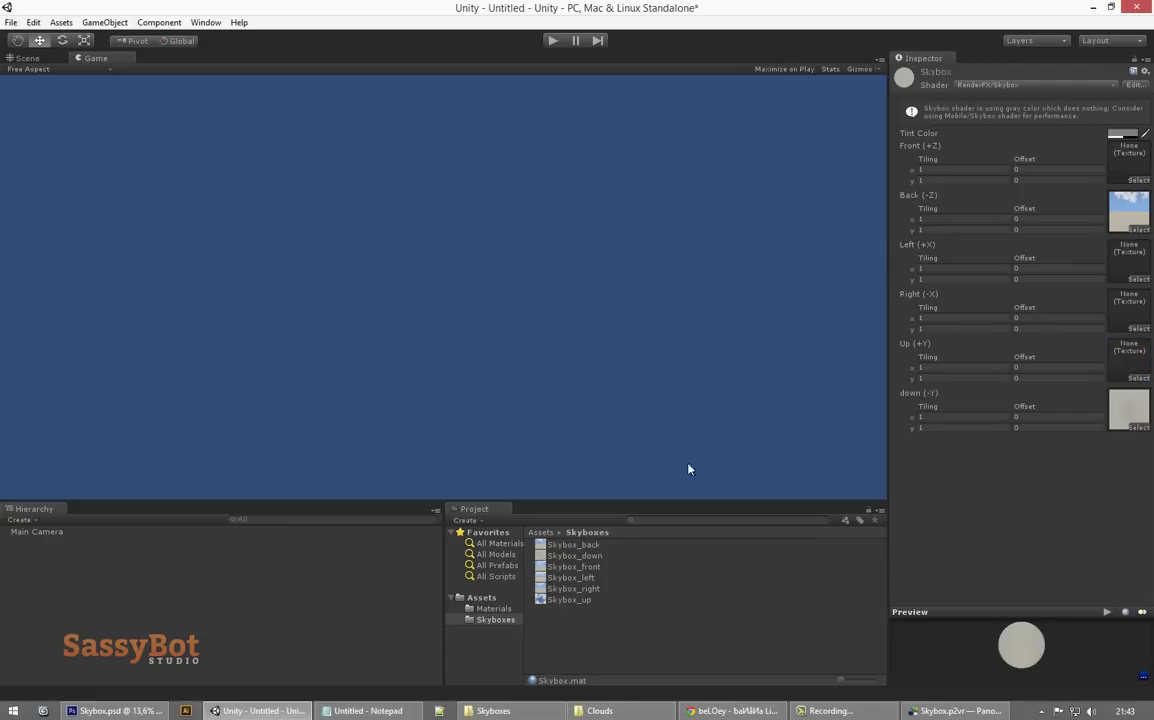
left_click_drag(578, 566, 1128, 165)
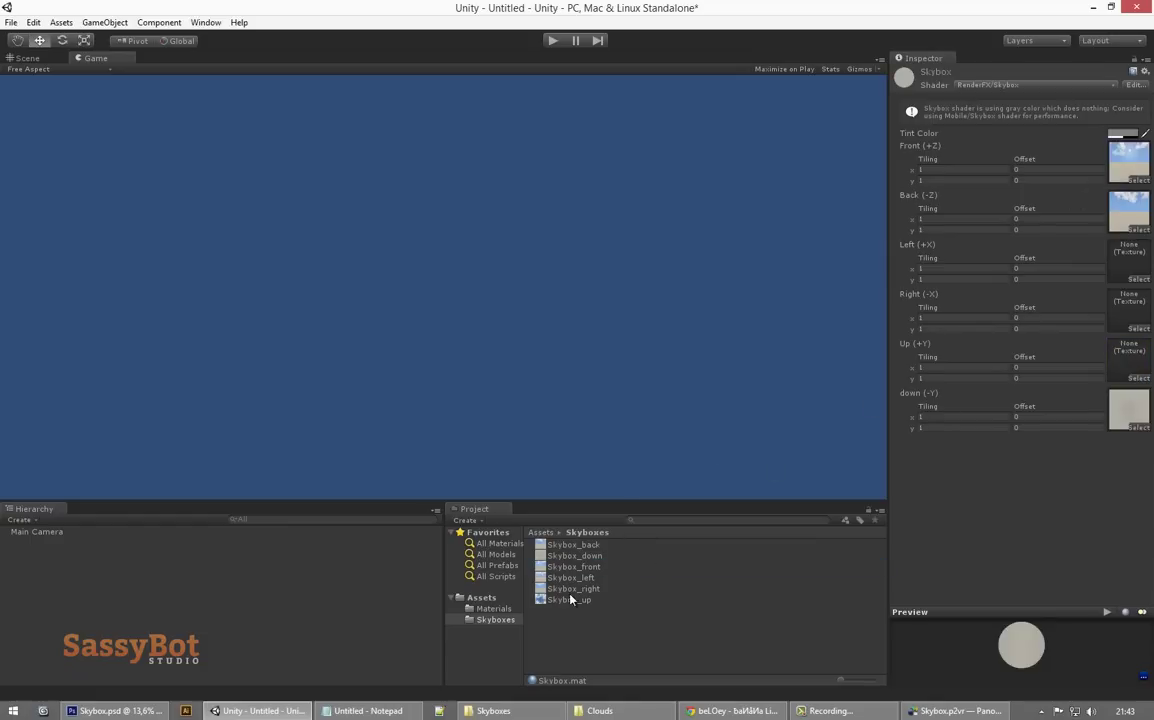
left_click_drag(571, 599, 1128, 360)
left_click_drag(575, 577, 1098, 280)
Step: Set the Skybox material as the skybox in the Render Settings and look at the sky in the Scene view
left_click(33, 22)
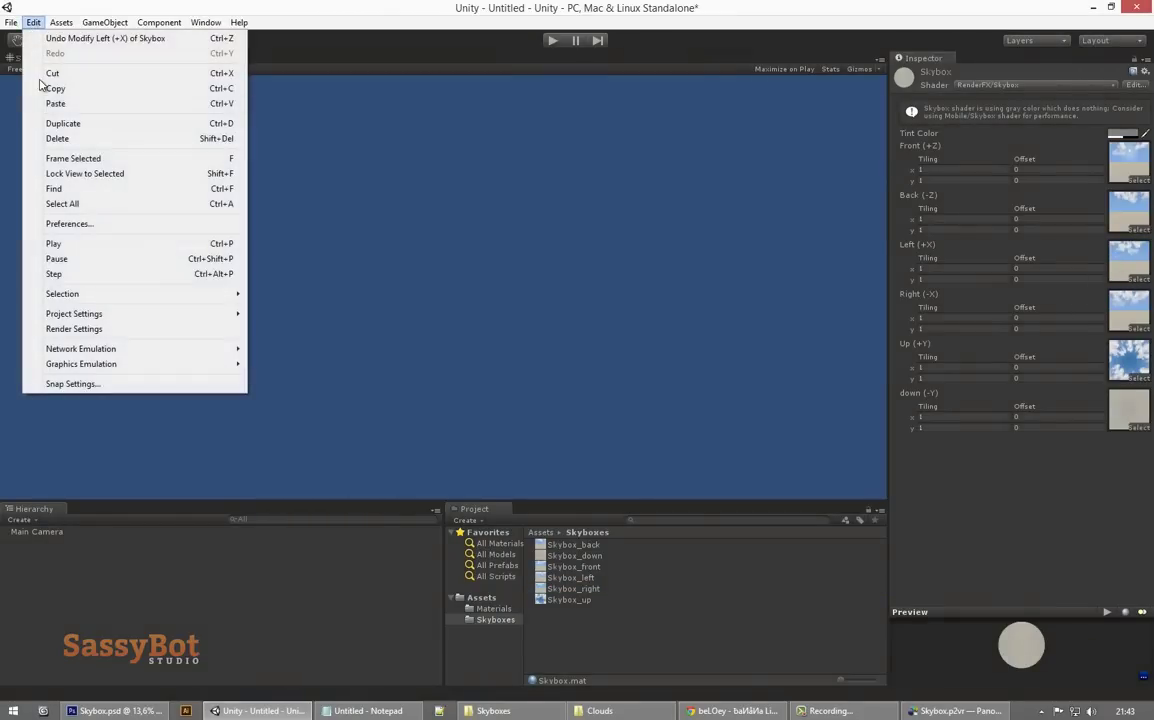
left_click(72, 330)
left_click(517, 609)
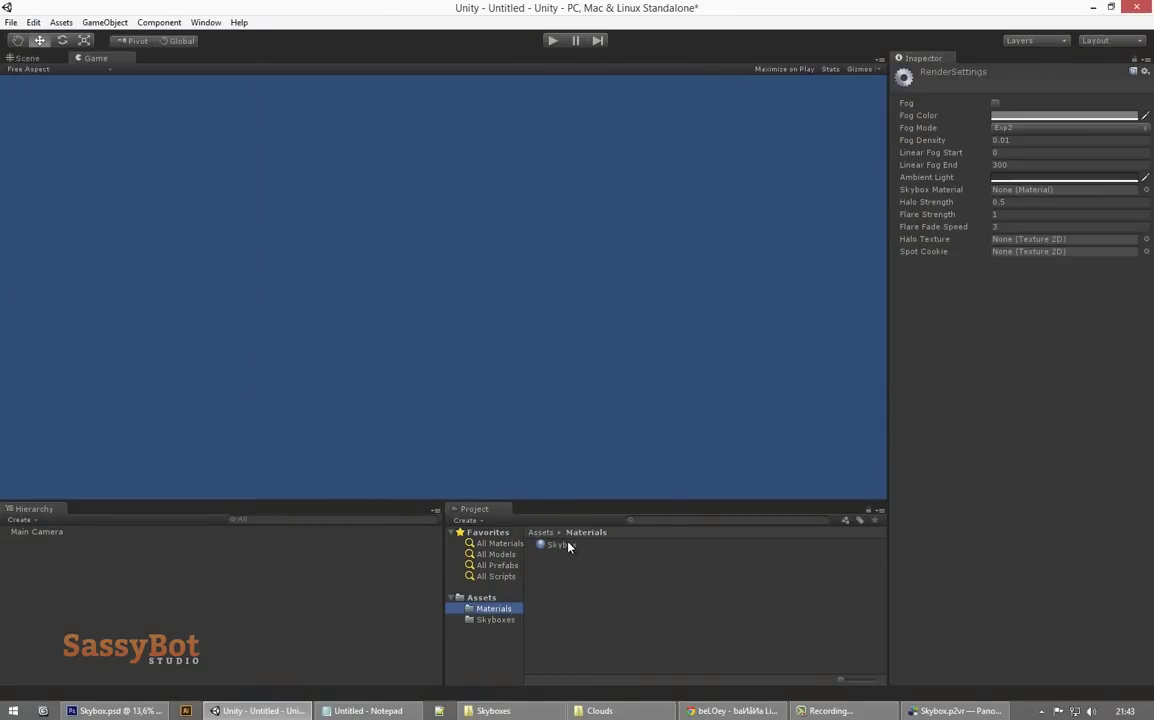
left_click_drag(567, 545, 1010, 189)
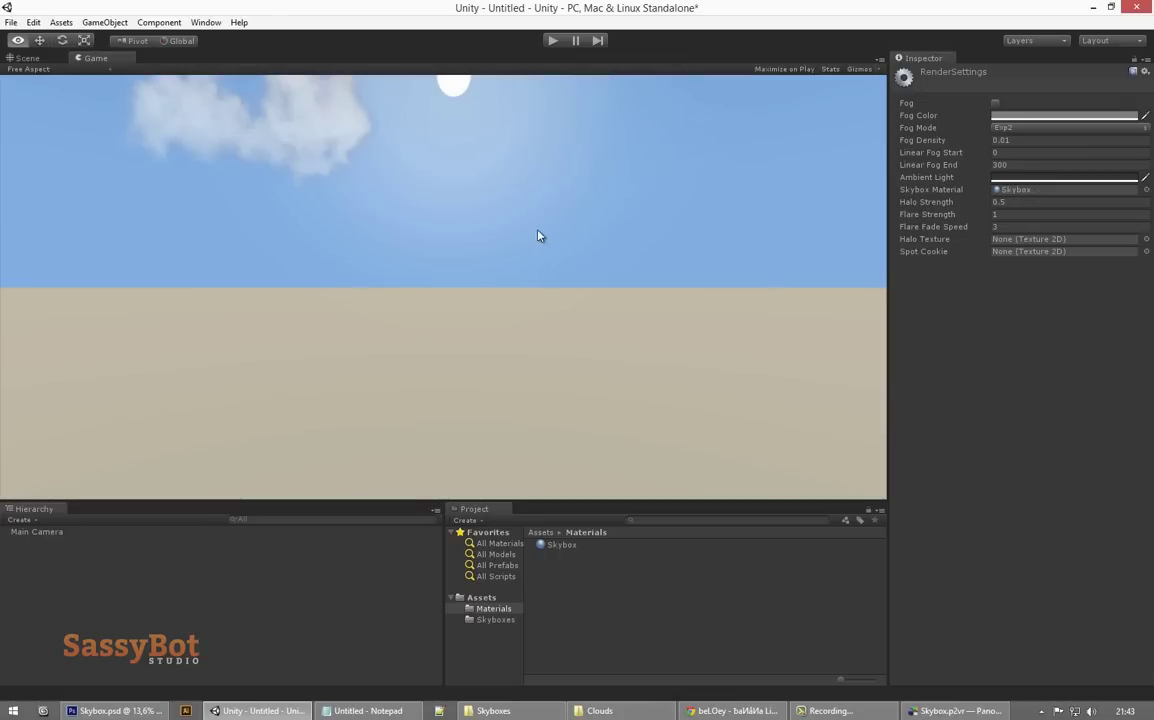
left_click(20, 57)
left_click_drag(260, 309, 613, 195)
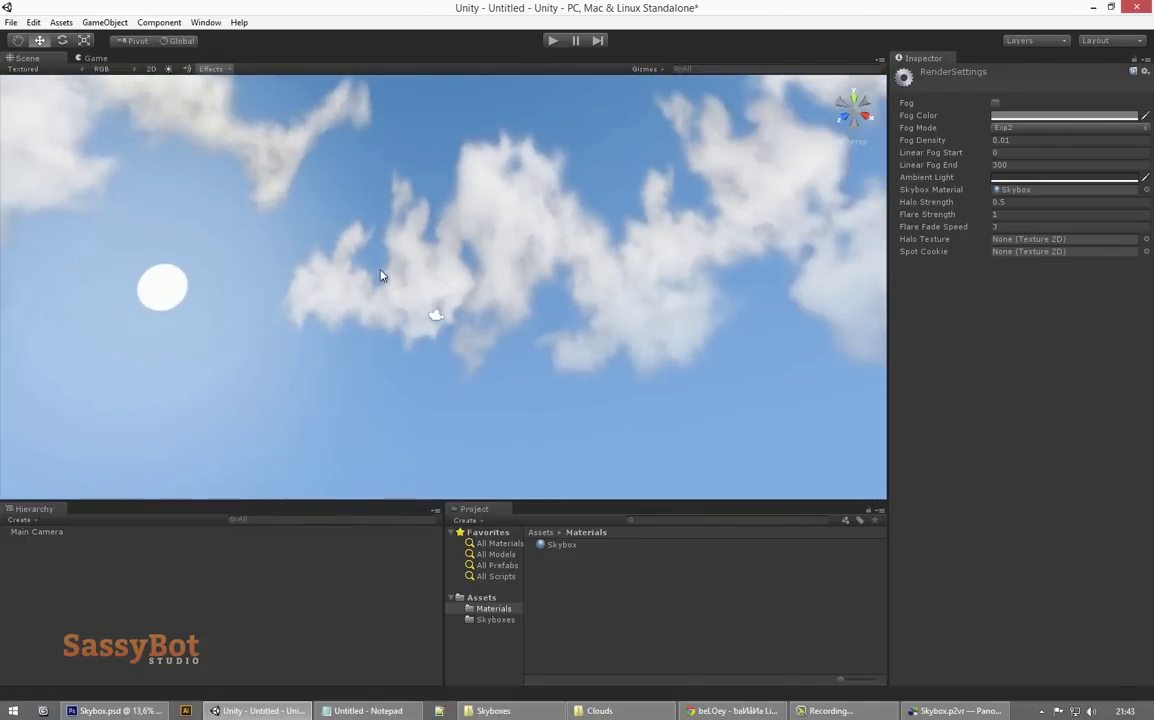
Step: Set the wrap mode of all six skybox textures to Clamp, apply it and check the sky for seams in the Scene view
left_click(496, 620)
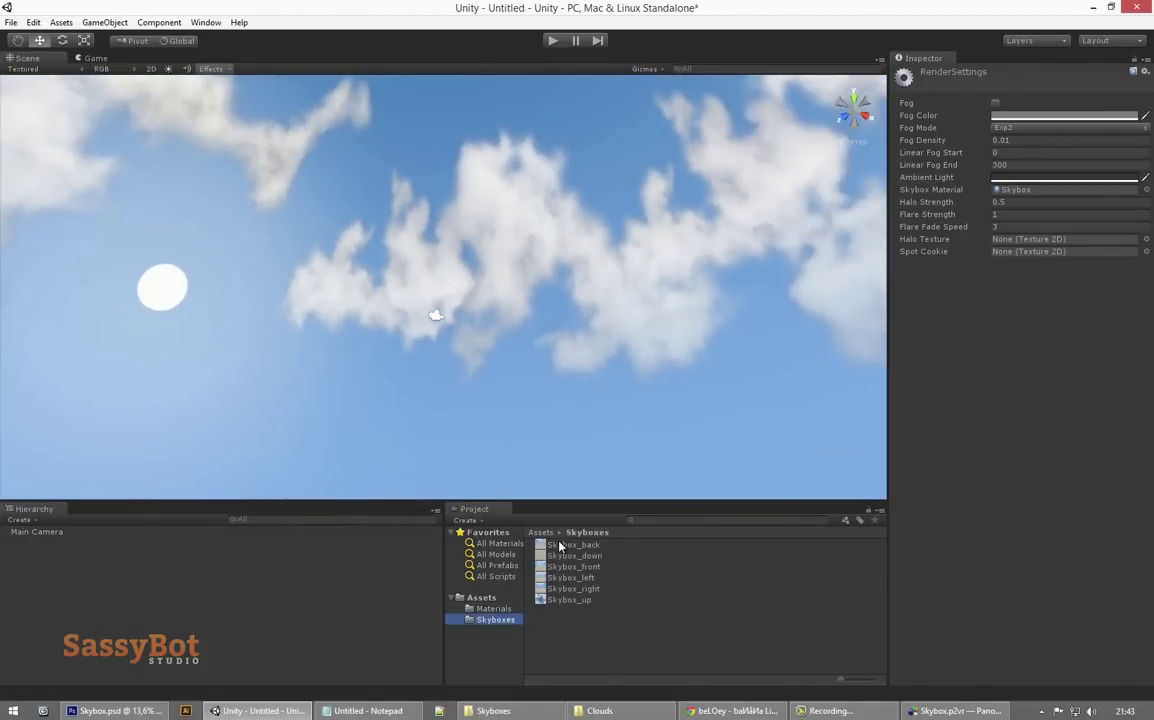
left_click_drag(560, 546, 590, 615)
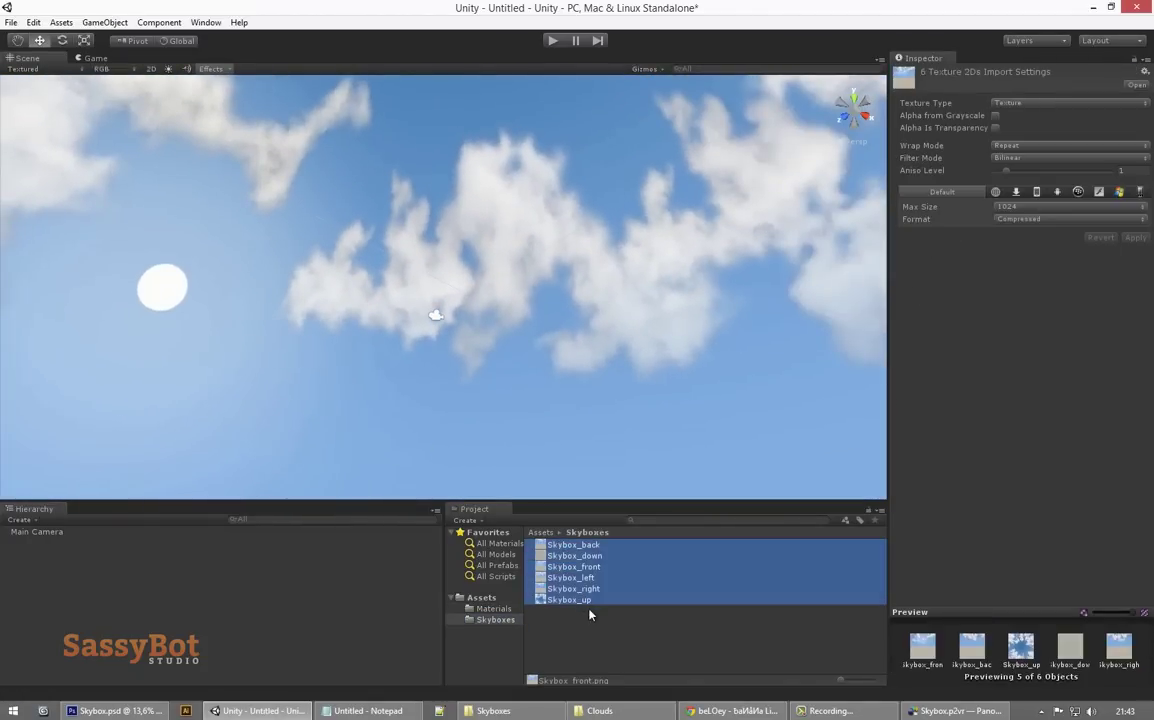
left_click(1021, 146)
left_click(1010, 175)
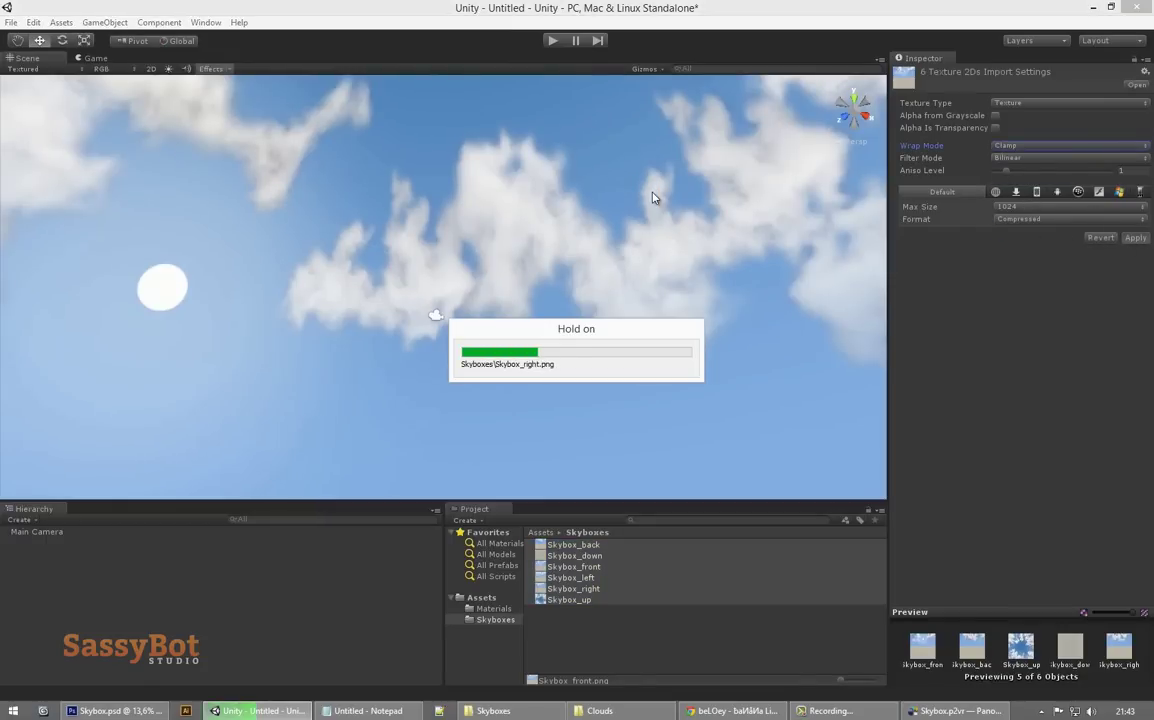
left_click_drag(543, 197, 539, 77, "alt")
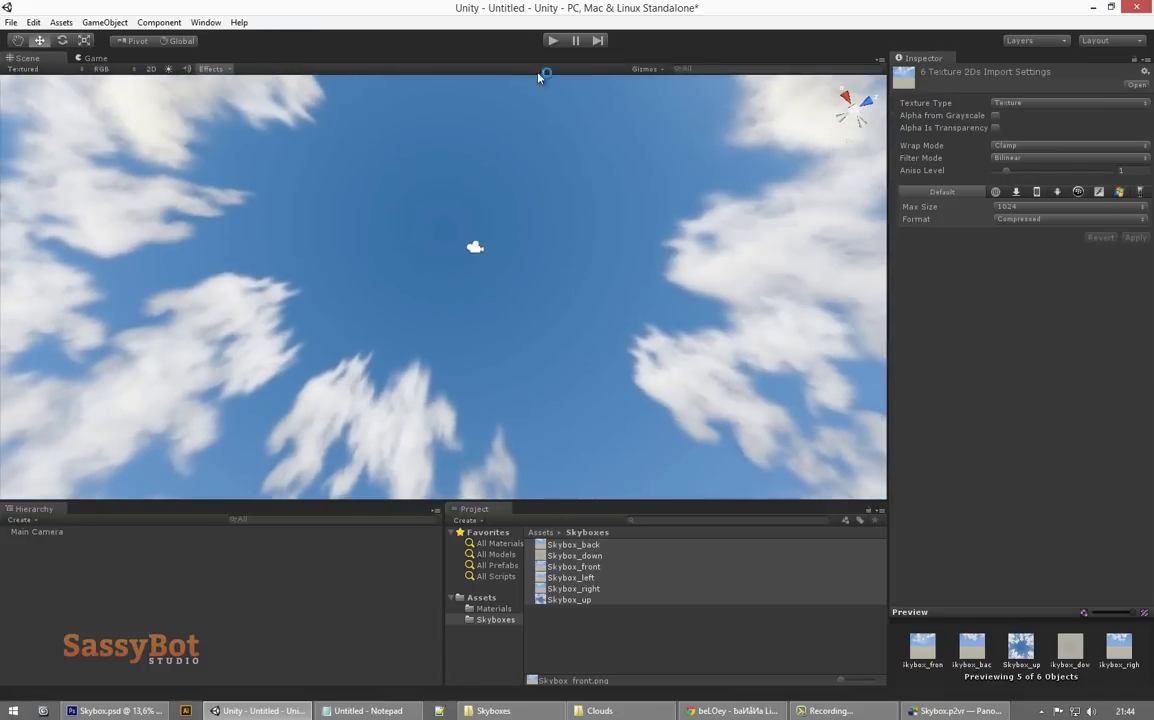
left_click_drag(580, 374, 262, 275)
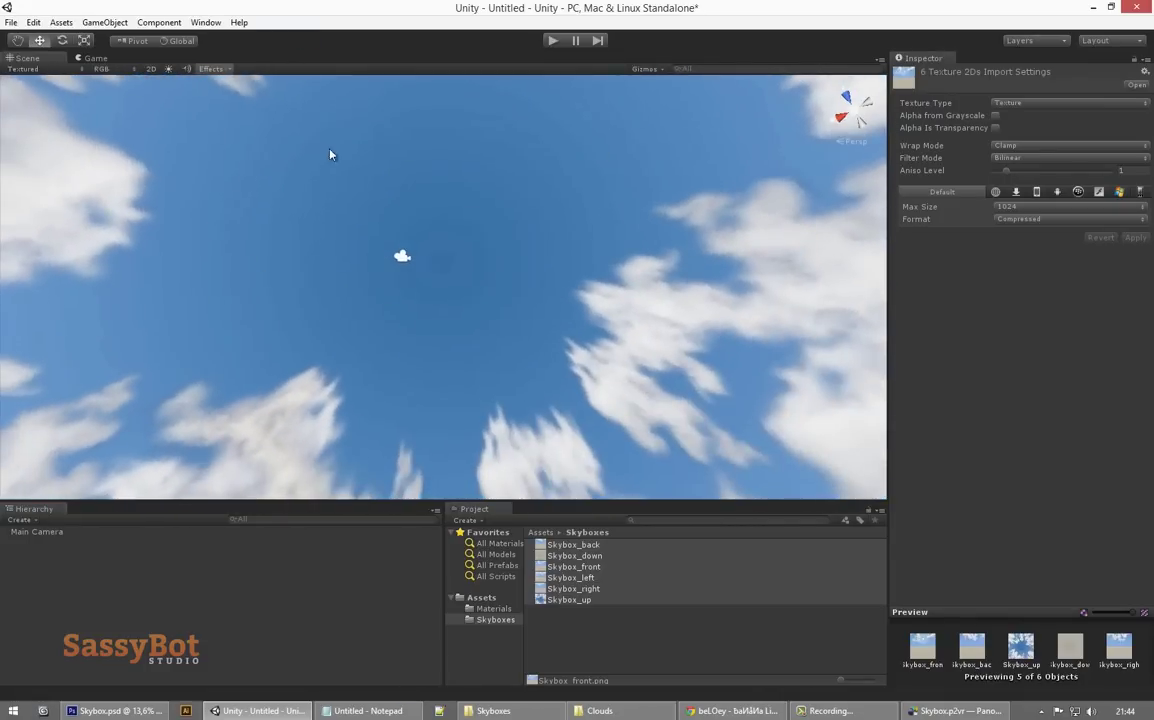
left_click_drag(587, 216, 580, 410)
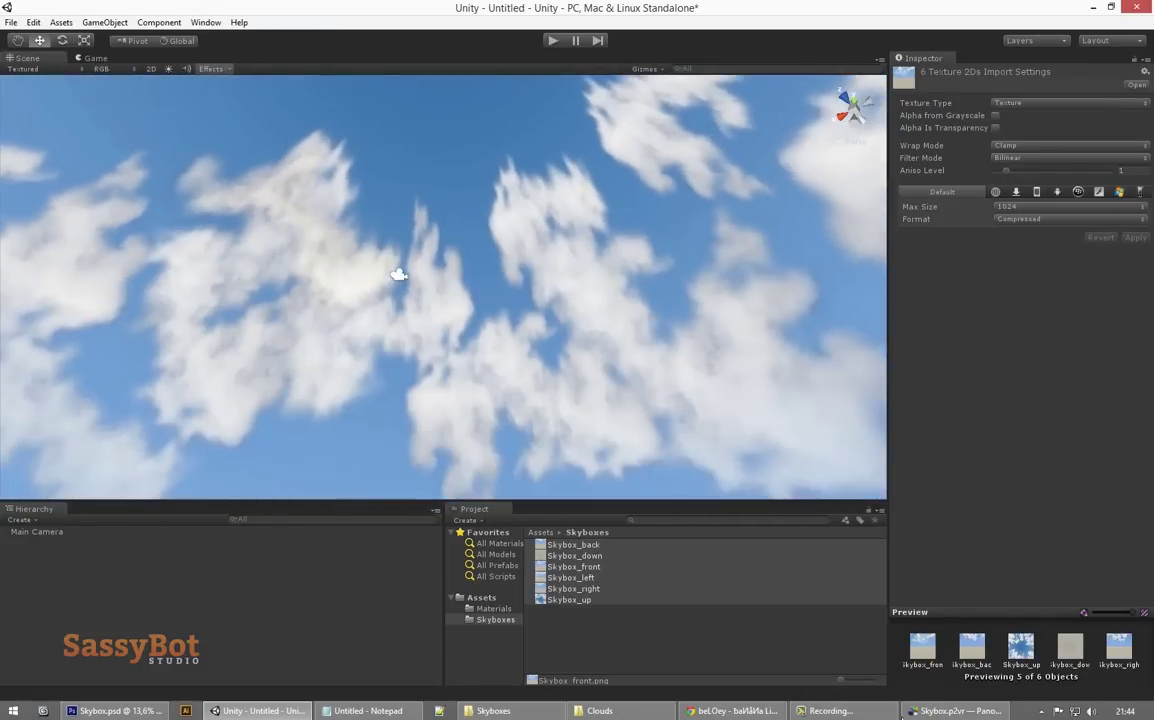
Step: Switch to Pano2VR and set the panorama's input type to Cilinder
left_click(950, 711)
left_click_drag(553, 262, 522, 239)
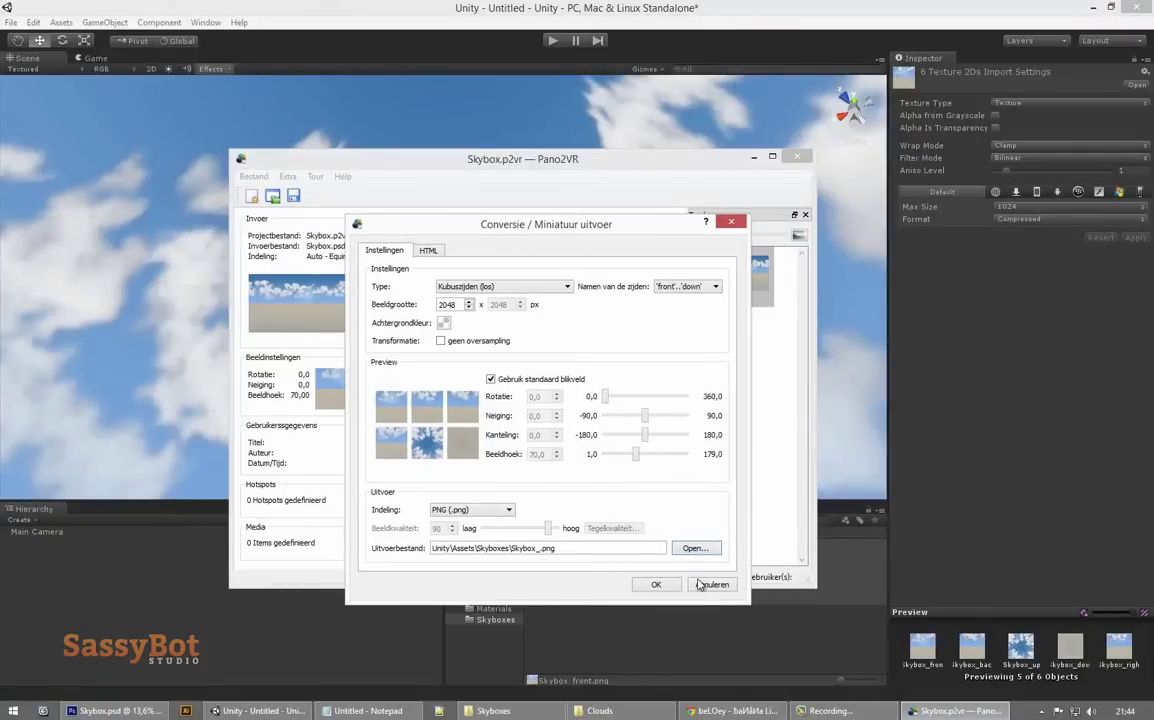
key("Return")
left_click(390, 296)
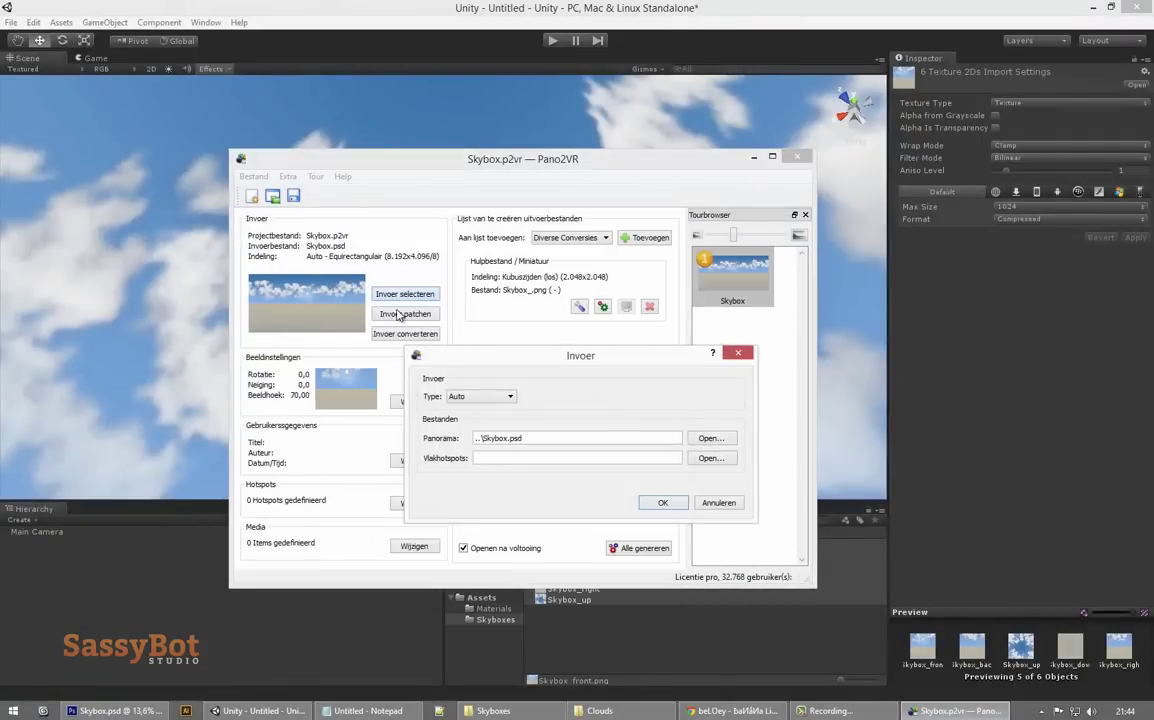
left_click(483, 398)
left_click(478, 436)
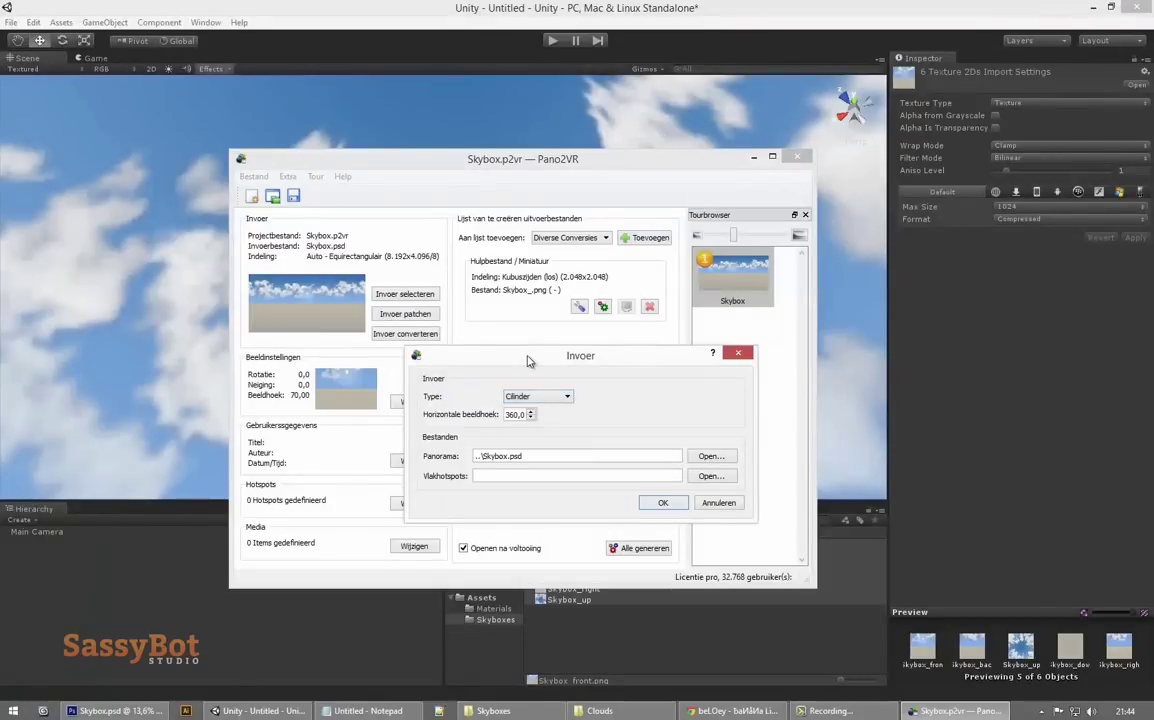
left_click_drag(529, 361, 495, 302)
left_click(628, 443)
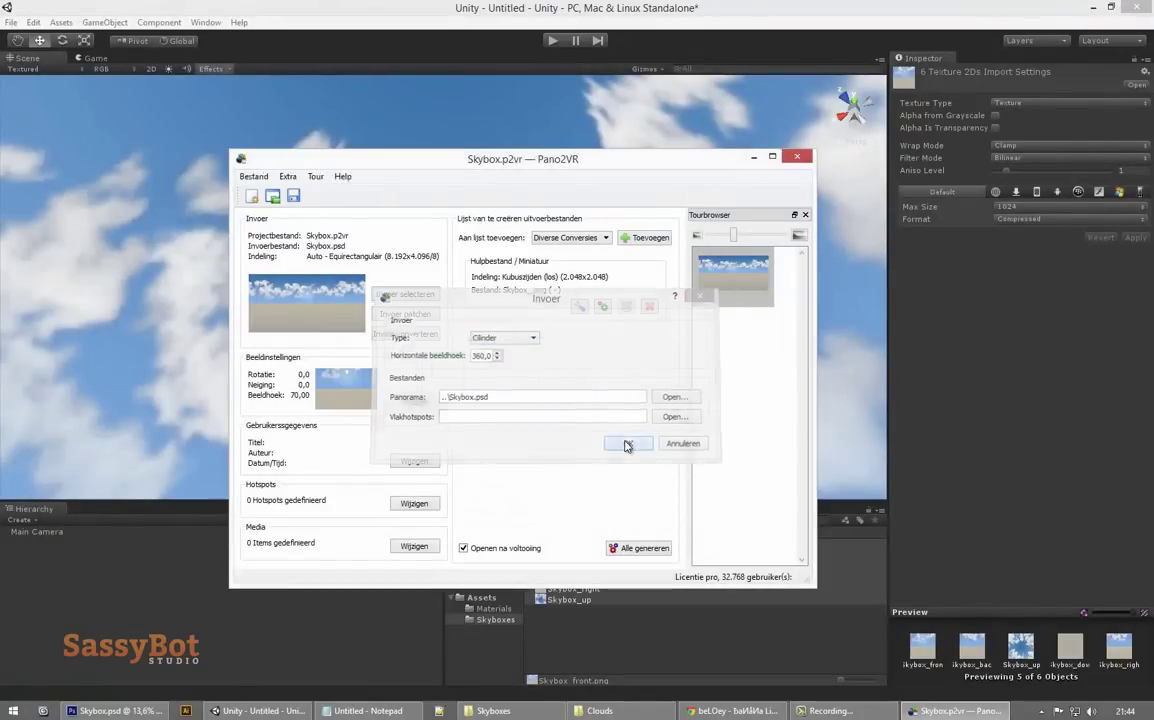
Step: Set the cube-face output file to Skybox_cylinder_.png in the Skyboxes folder and generate the images
left_click(579, 307)
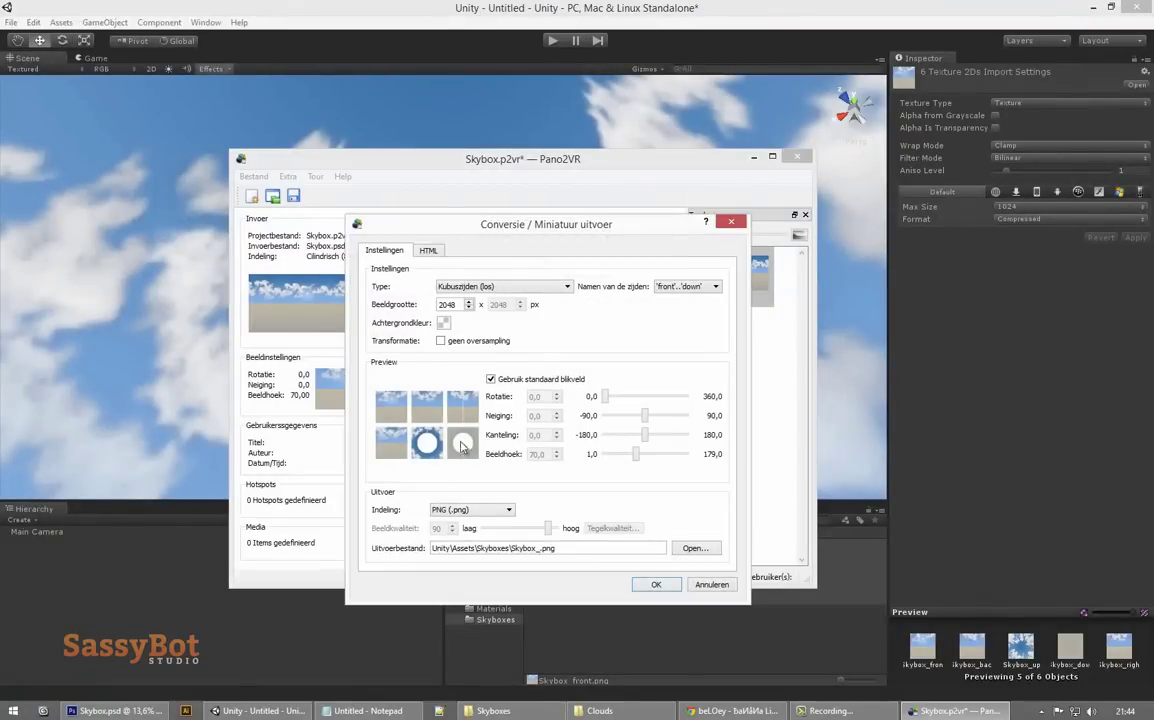
left_click(695, 548)
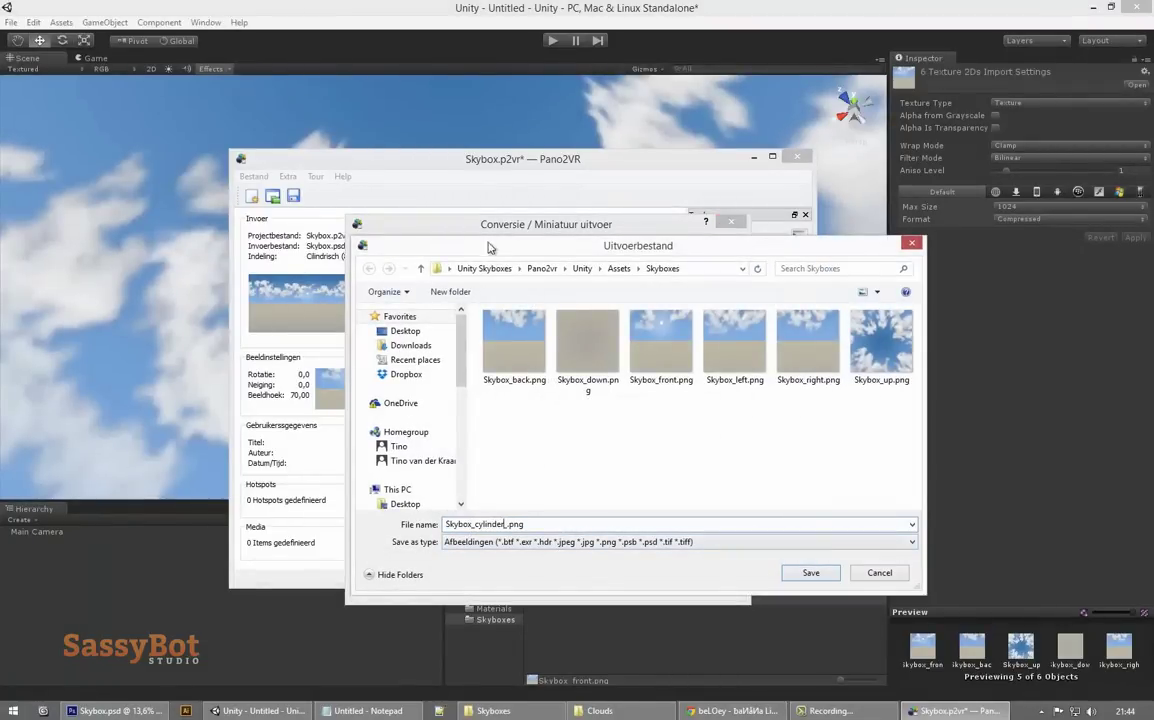
left_click(805, 573)
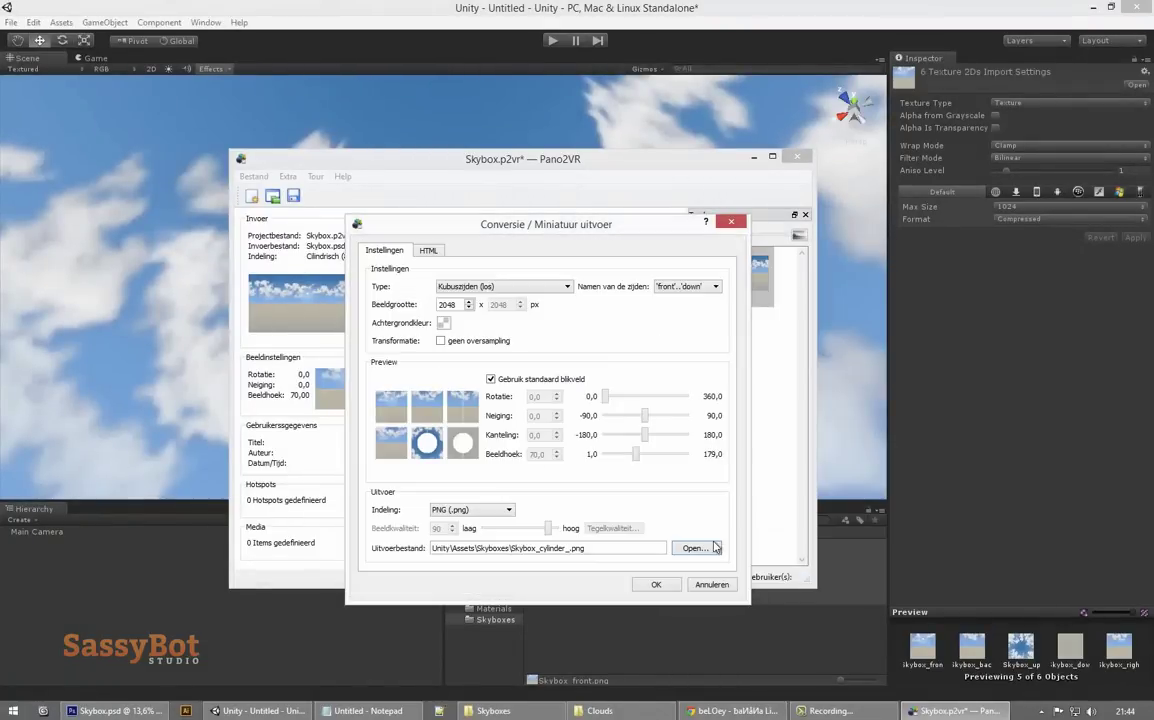
left_click(656, 589)
left_click(549, 392)
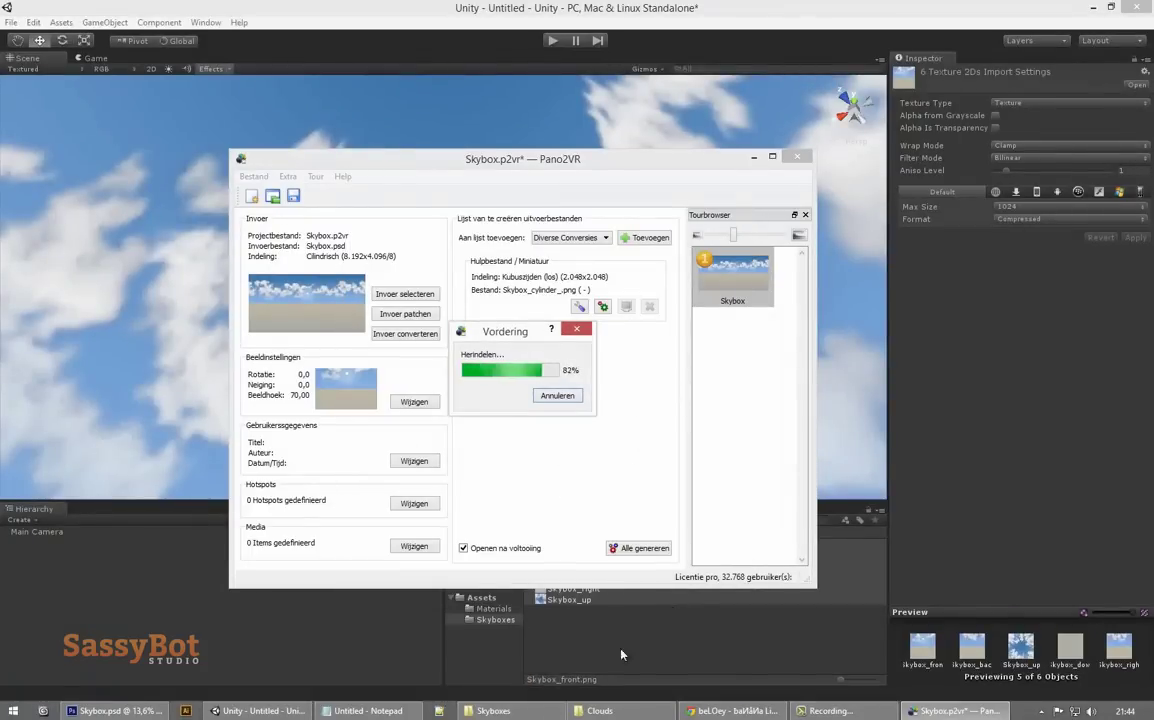
Step: Copy the six Skybox_cylinder PNG faces from the Pano2vr output folder into the Unity project's Assets\Skyboxes folder and switch to Unity
mouse_move(500, 710)
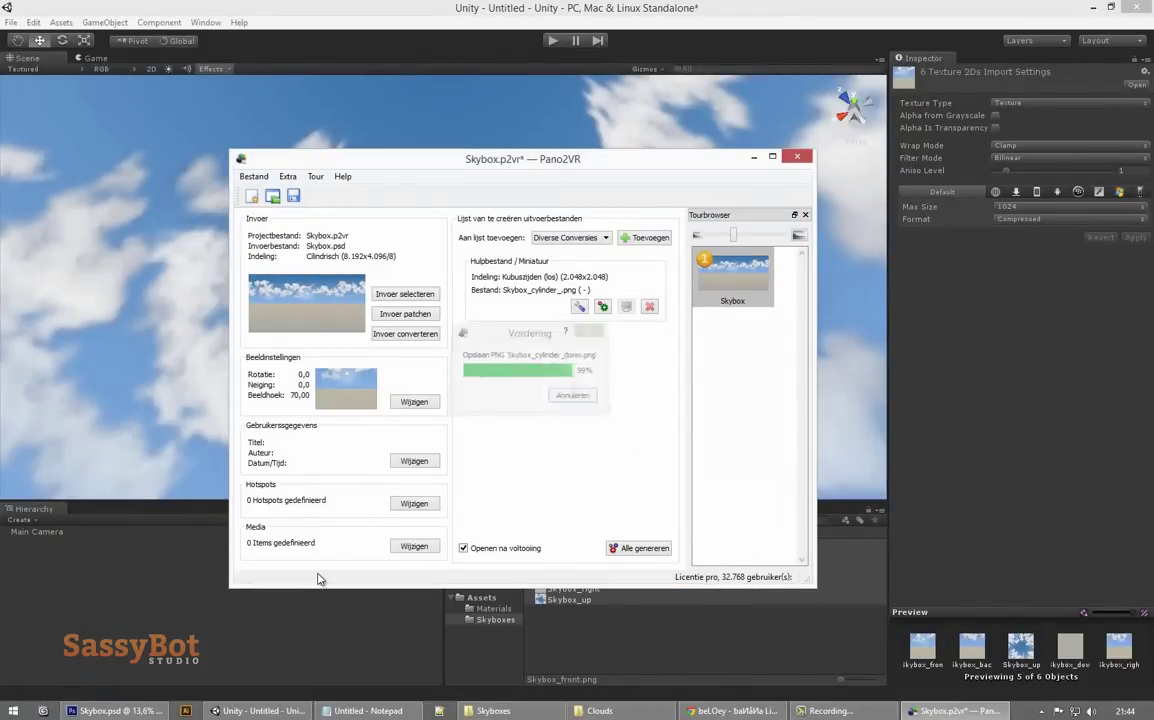
left_click(493, 710)
left_click(280, 192)
double_click(306, 245)
double_click(306, 235)
double_click(306, 235)
double_click(305, 235)
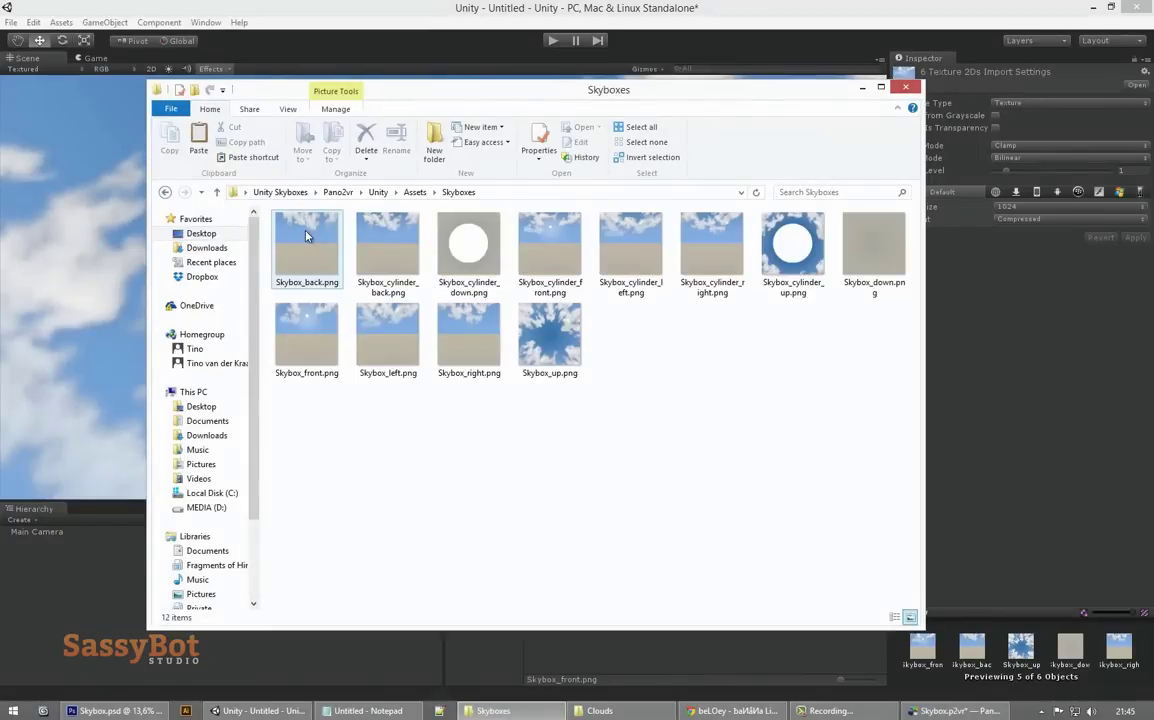
left_click(393, 243, "shift")
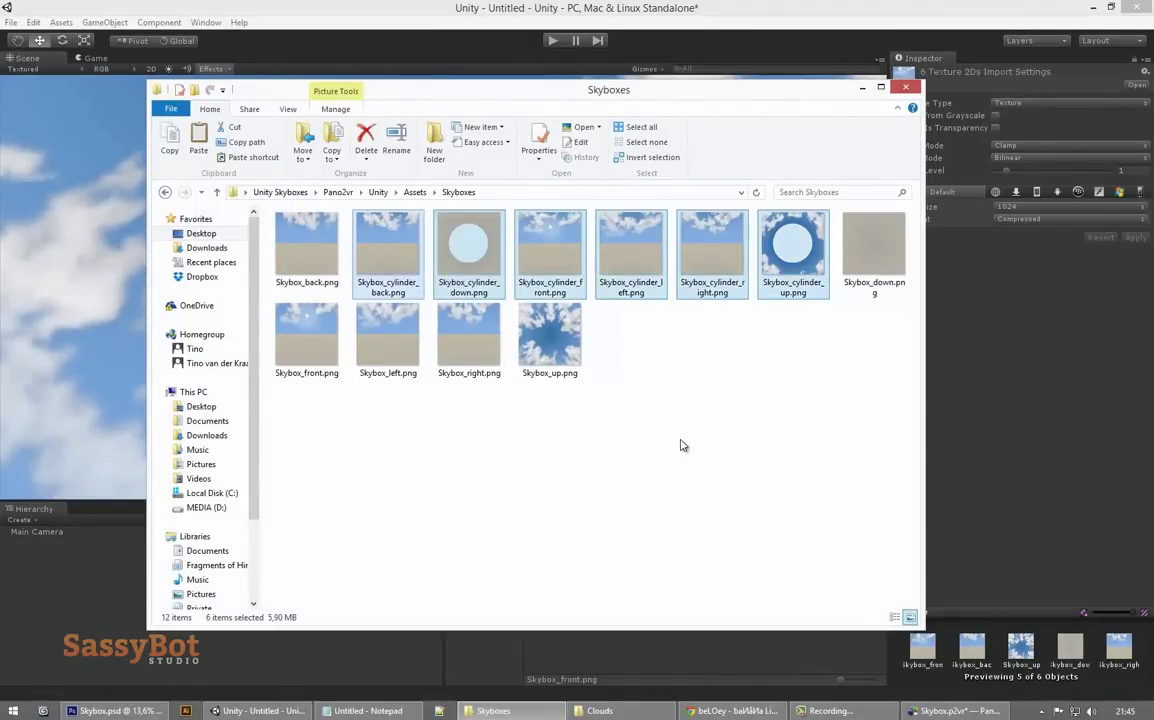
key("alt+Left")
key("ctrl+v")
left_click(634, 9)
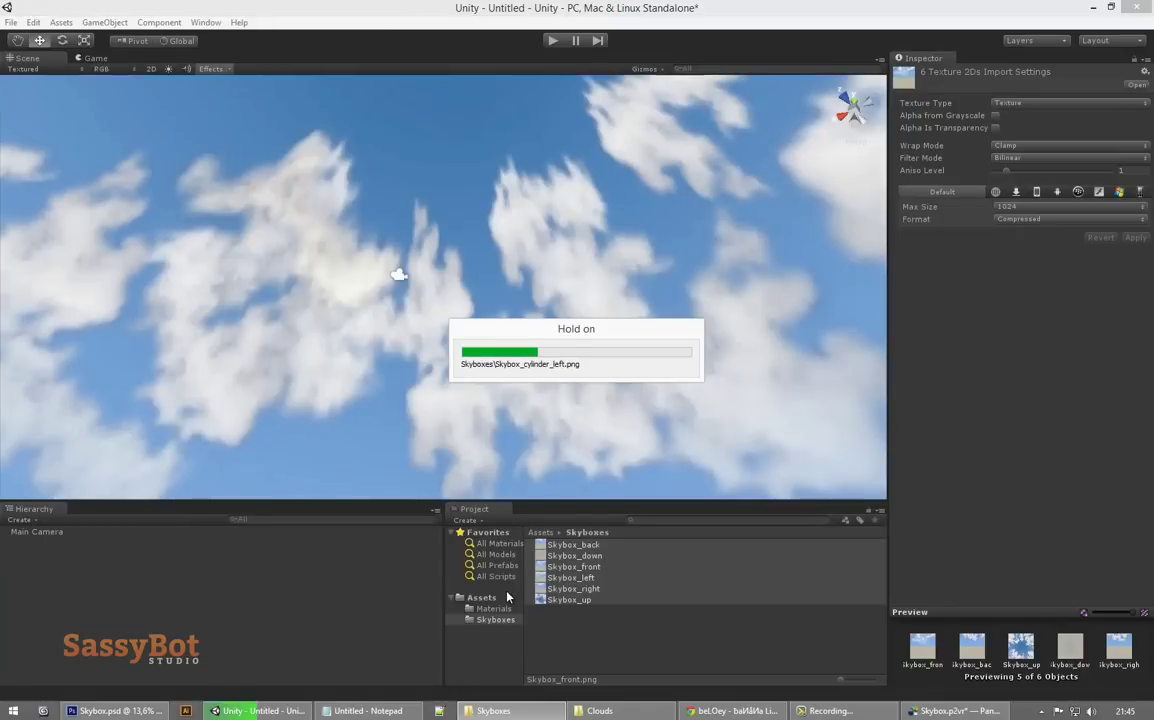
Step: Duplicate the Skybox material in the Materials folder and name the copy Skybox_Cylinder
left_click(505, 609)
left_click(566, 545)
key("ctrl+d")
key("F2")
left_click(646, 555)
key("BackSpace")
key("BackSpace")
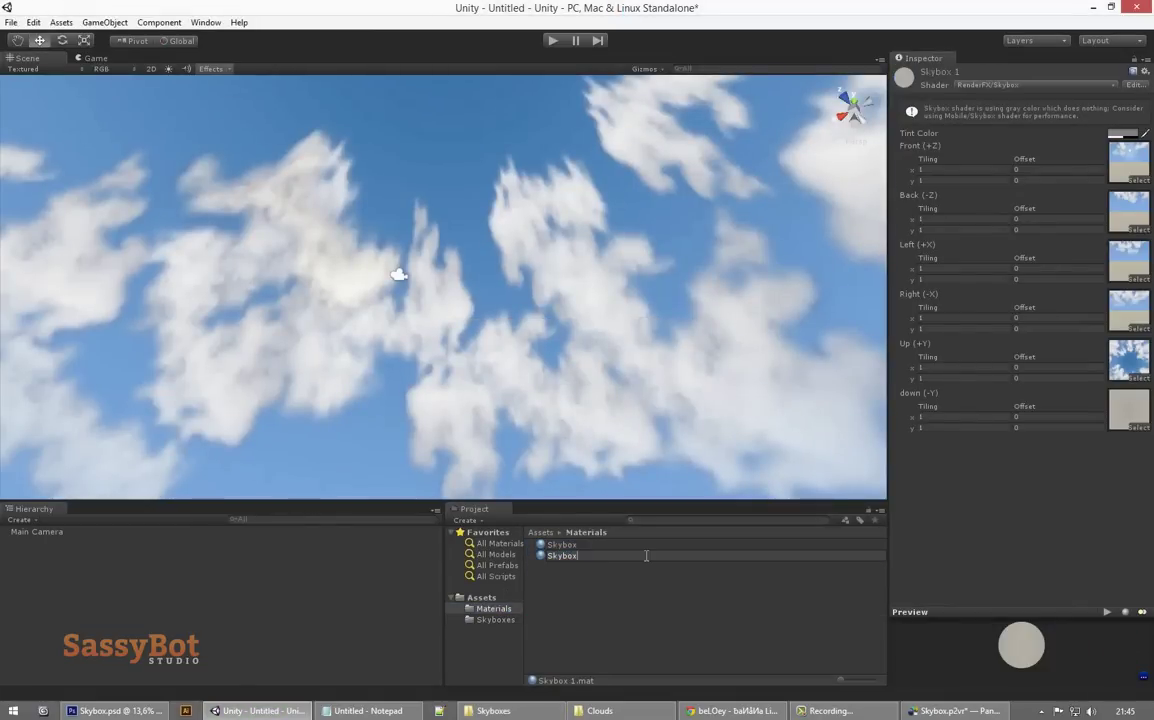
key("Return")
Step: Assign Skybox_cylinder_front, _back, _right and _left to the Front, Back, Left (+X) and Right (-X) slots of Skybox_Cylinder
left_click(1139, 181)
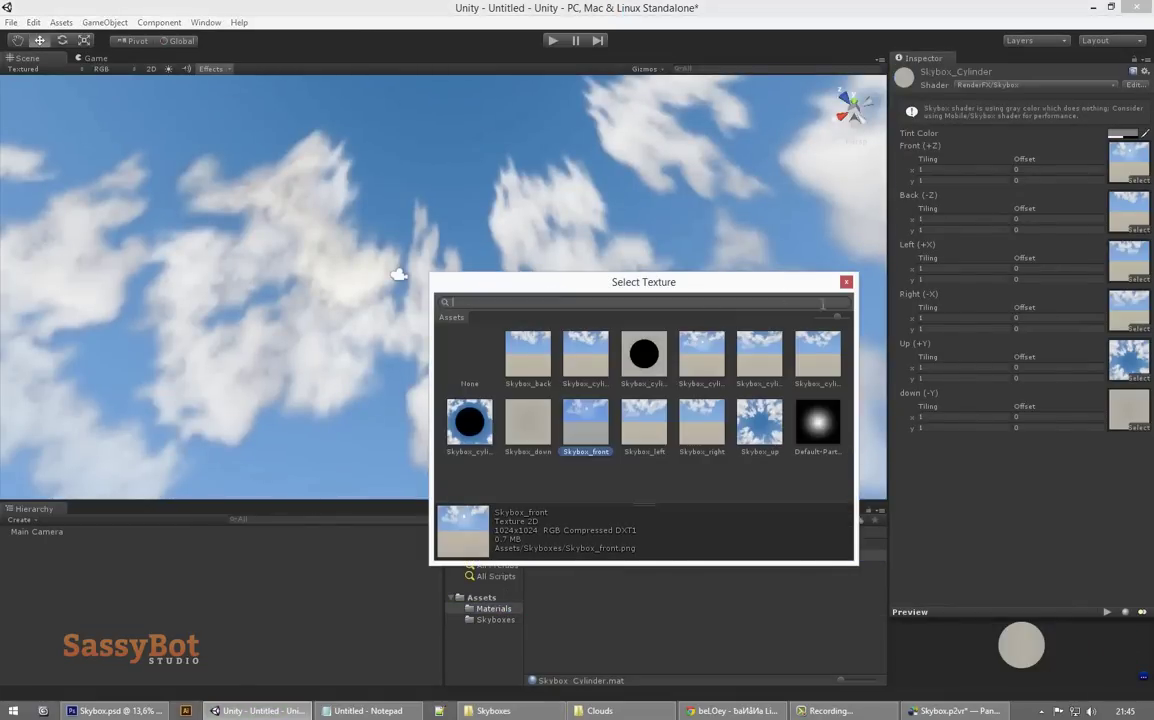
left_click_drag(827, 316, 812, 316)
left_click(528, 374)
left_click(1139, 229)
left_click(534, 352)
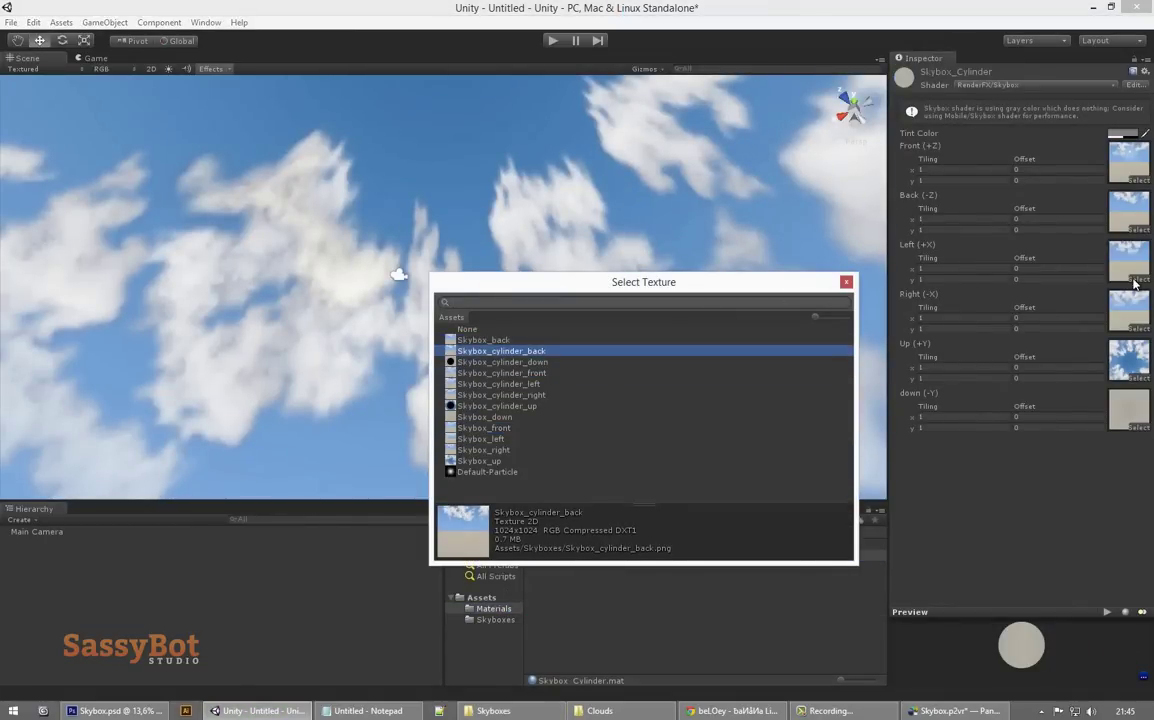
left_click(1134, 279)
left_click(536, 395)
left_click(1135, 326)
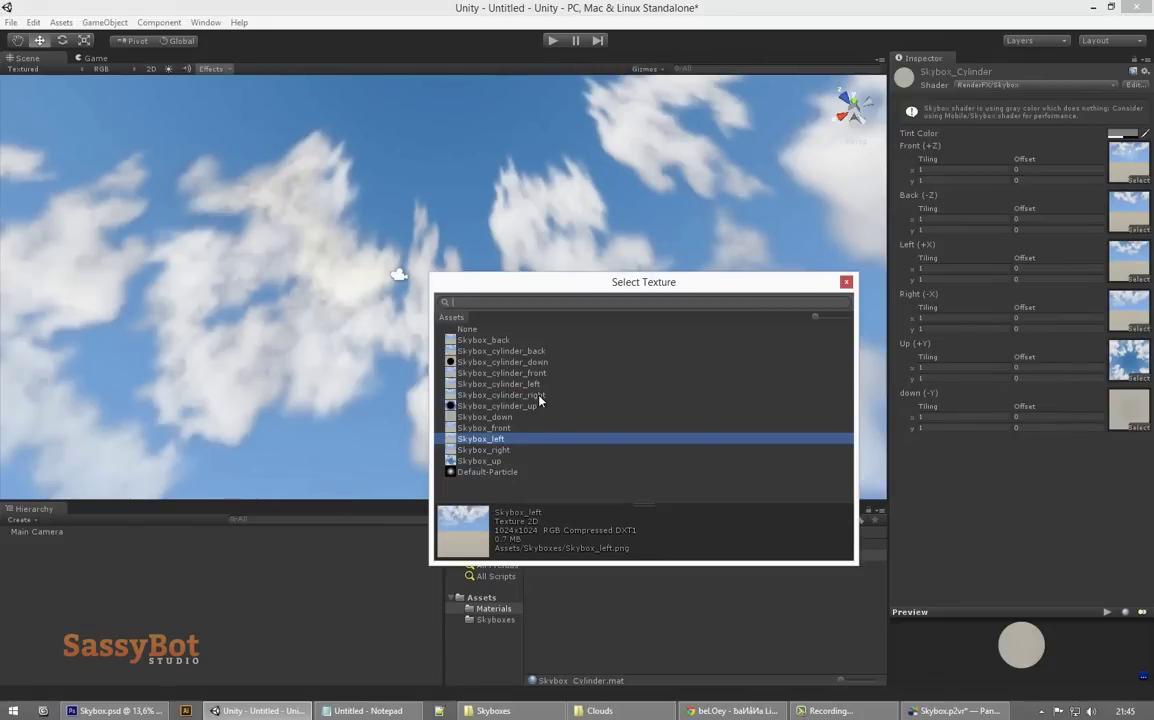
left_click(539, 385)
Step: Assign Skybox_cylinder_down to the Up and down slots of the Skybox_Cylinder material
left_click(1139, 377)
left_click(545, 362)
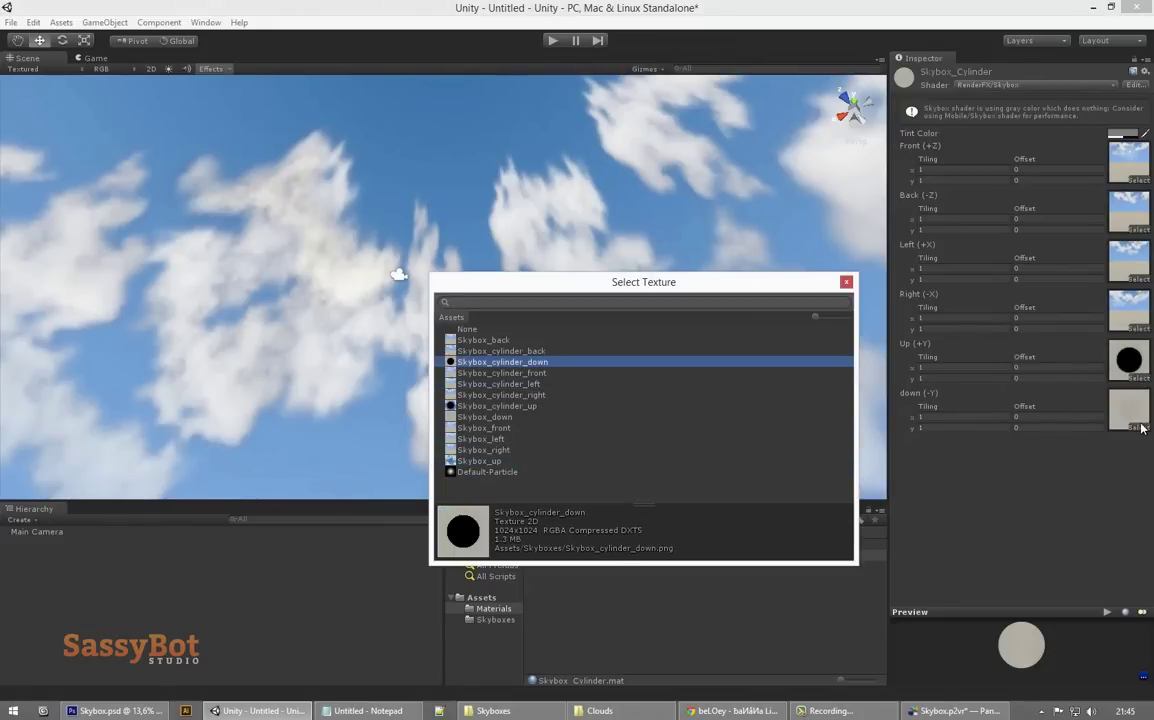
double_click(520, 362)
Step: Set Skybox_Cylinder as the skybox material in the Render Settings and look around the sky in the Scene view
left_click(33, 22)
left_click(124, 329)
left_click_drag(585, 555, 1062, 190)
left_click_drag(680, 275, 826, 403)
Step: Change the Up slot of Skybox_Cylinder to Skybox_cylinder_up and inspect the top of the sky in the Scene view
left_click(790, 555)
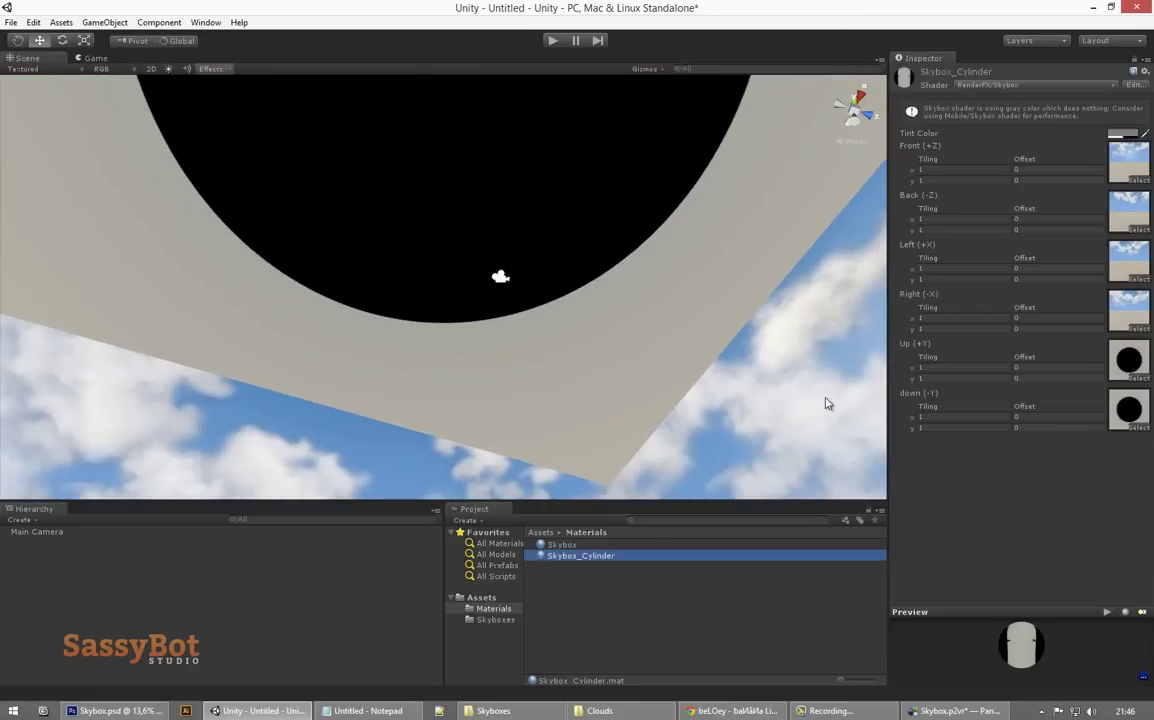
left_click(1138, 378)
left_click(515, 404)
double_click(515, 404)
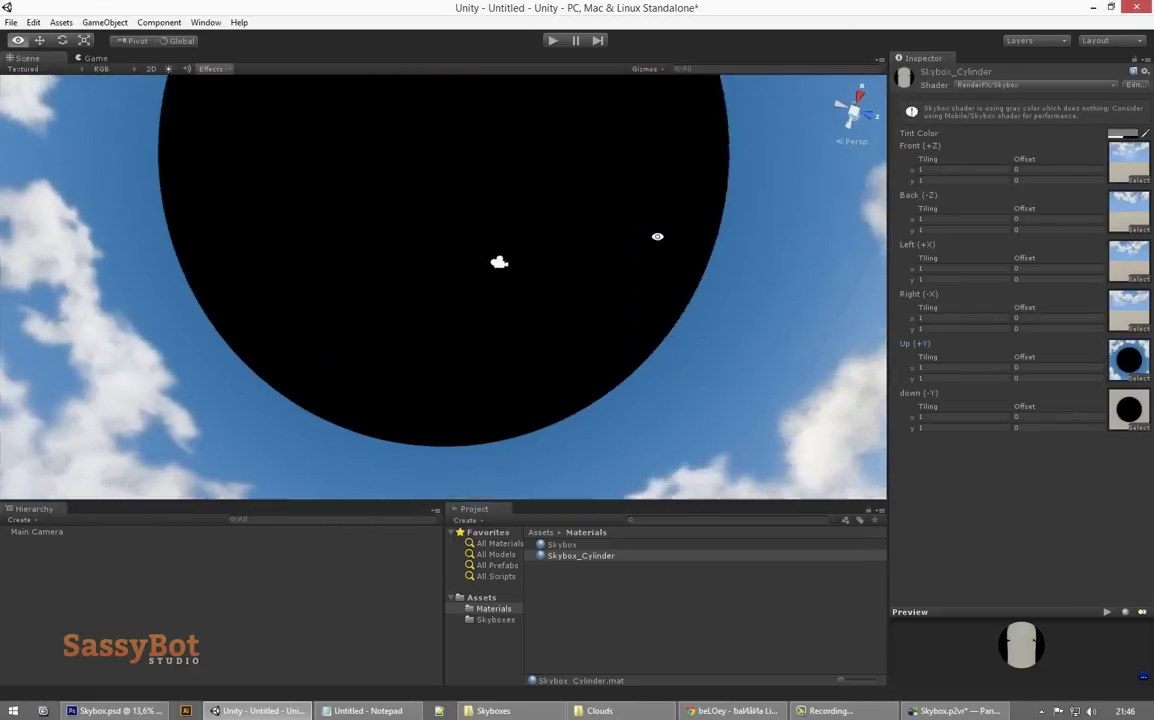
left_click_drag(780, 330, 723, 487)
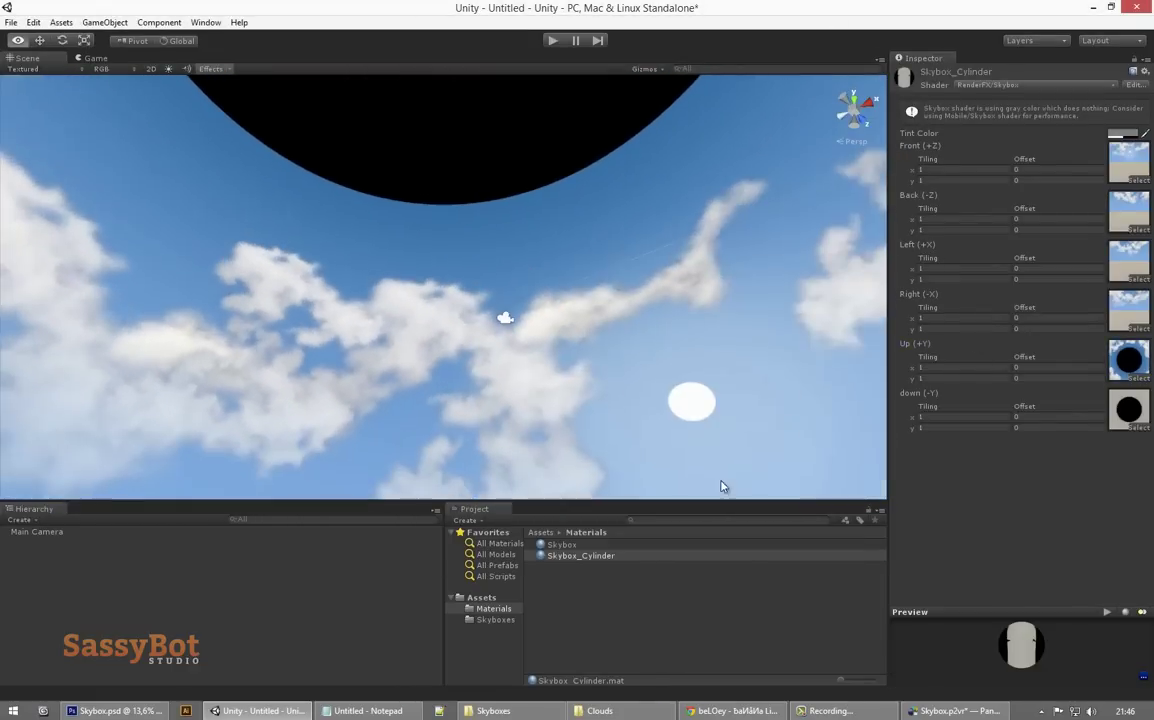
Step: Set the wrap mode of all six Skybox_cylinder textures to Clamp, apply it and check the sky in the Scene view
left_click(494, 620)
left_click(596, 557)
left_click(587, 610, "shift")
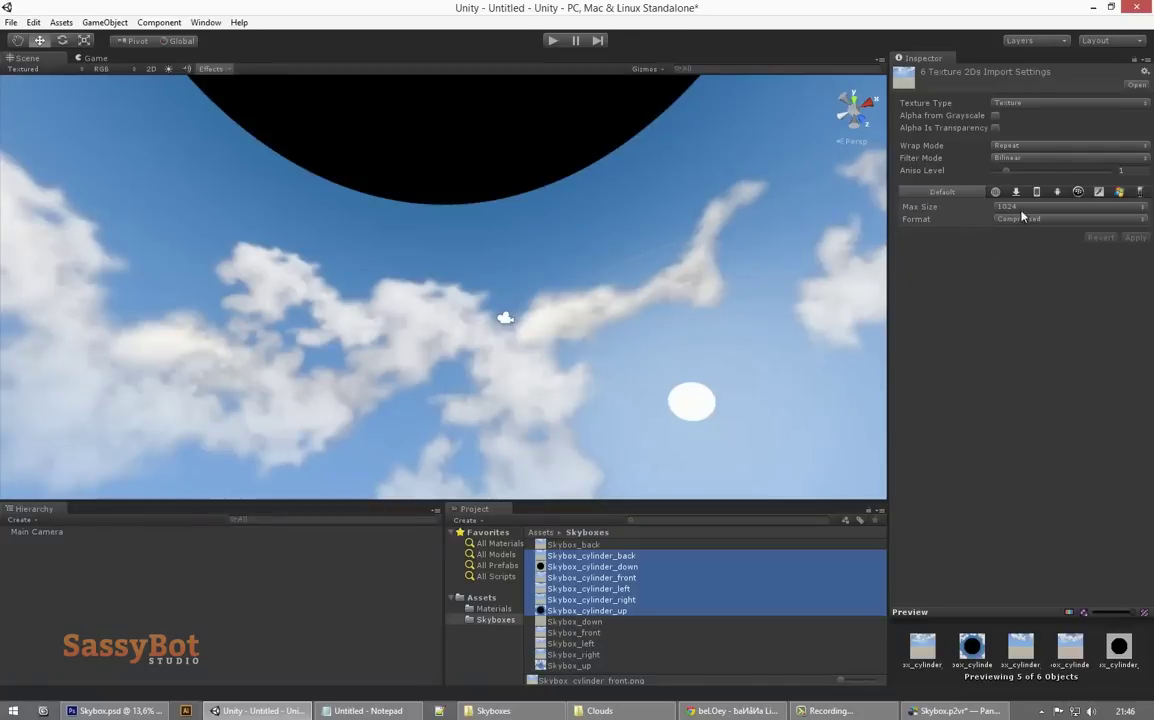
left_click(1040, 146)
left_click(1020, 173)
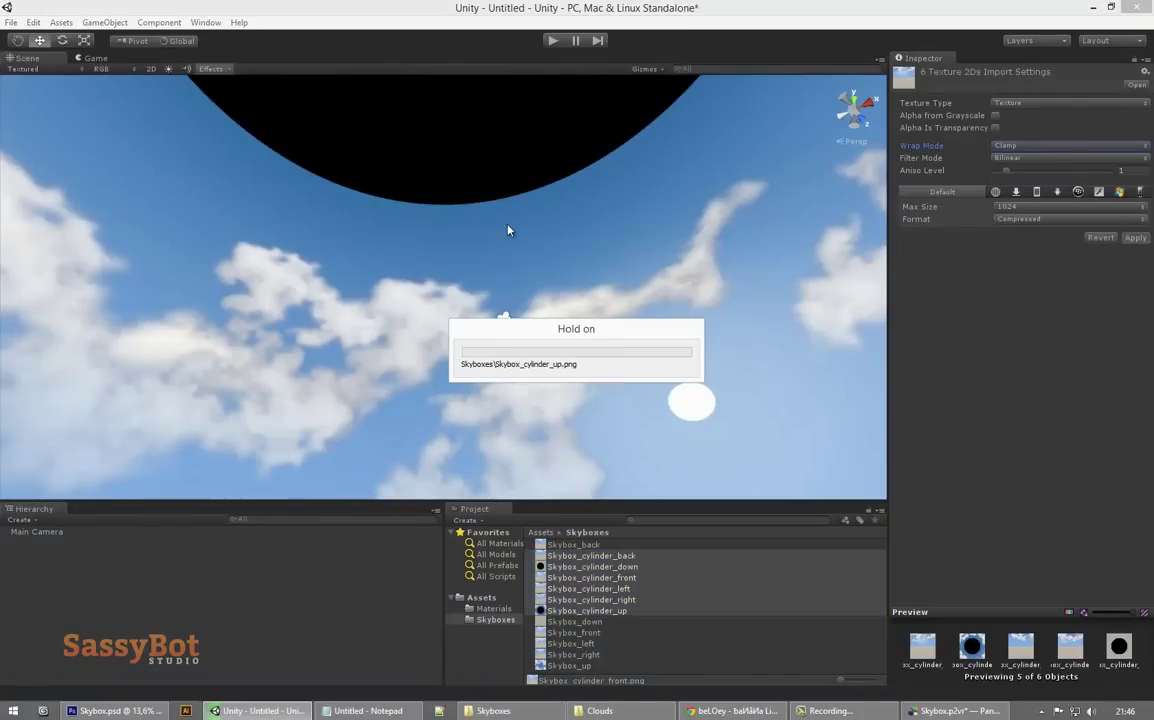
left_click_drag(528, 250, 331, 198, "alt")
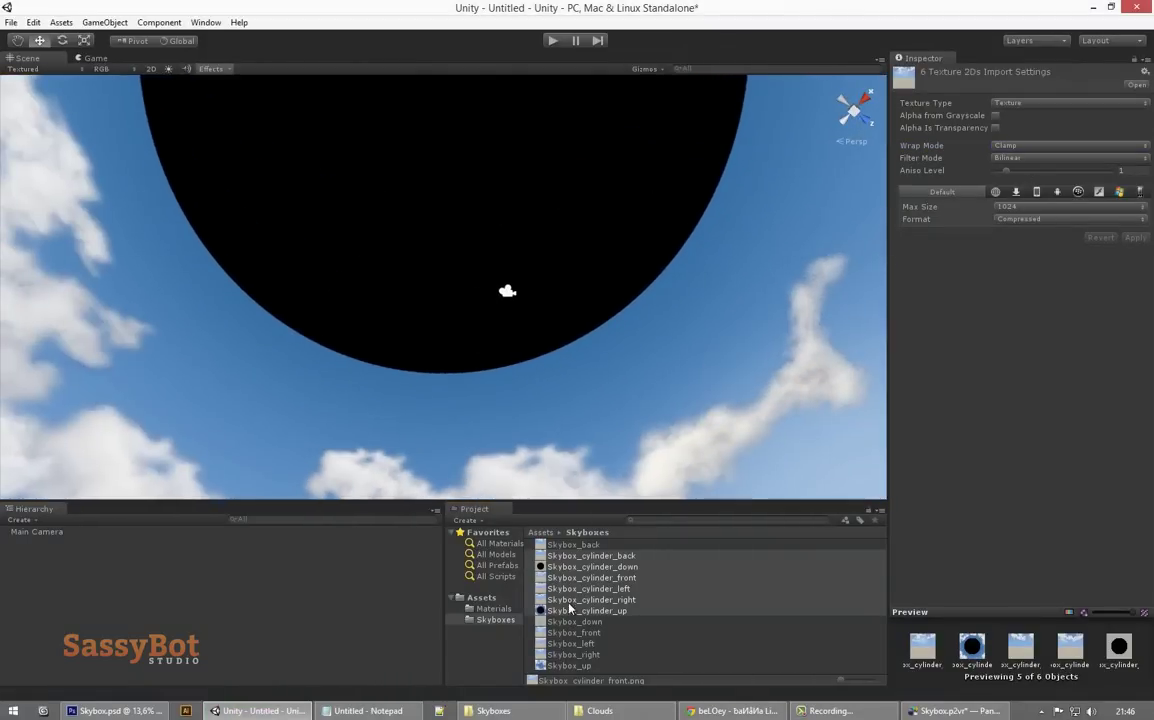
Step: Open Skybox_cylinder_up.png from the Unity Skyboxes folder in Adobe Photoshop CS6
left_click(602, 622)
left_click(493, 711)
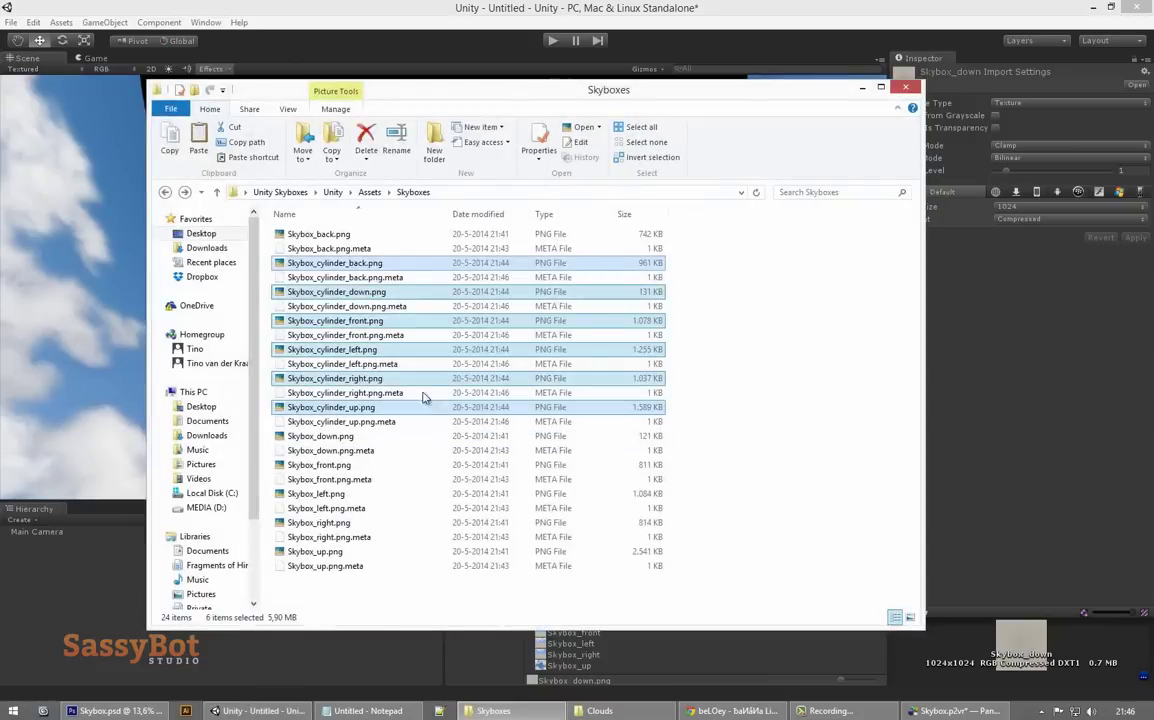
right_click(364, 408)
mouse_move(452, 450)
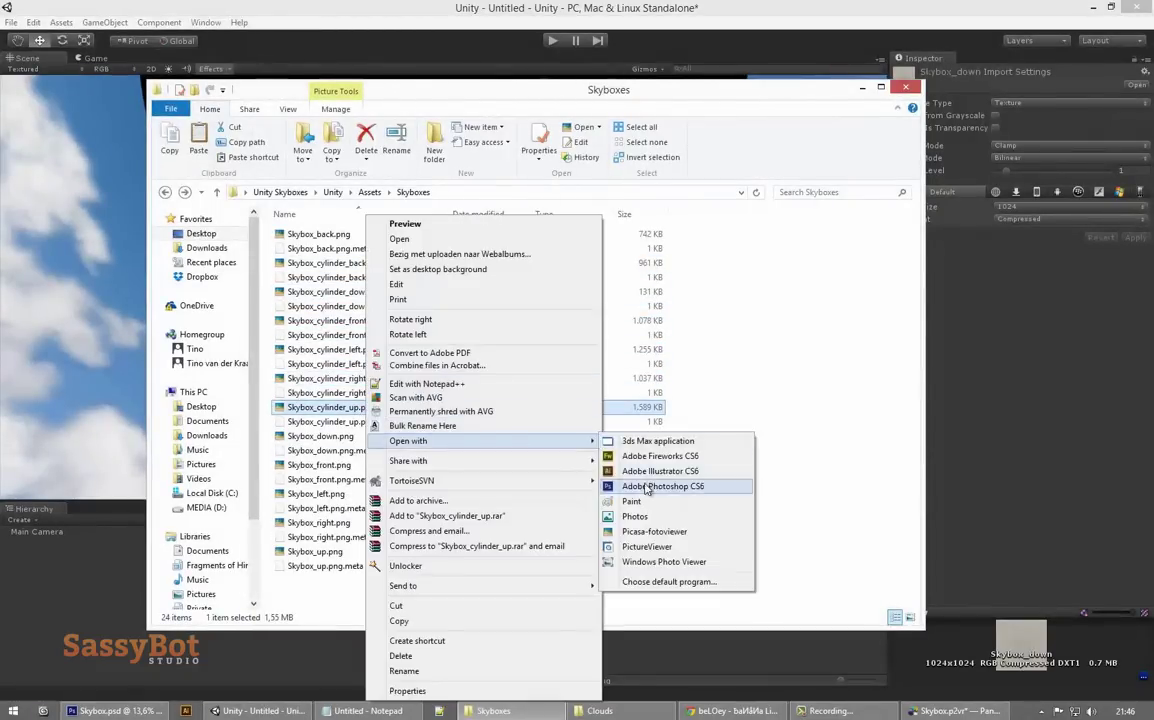
left_click(745, 494)
Step: Sample the blue at the edge of the transparent circle and fill a new layer beneath Layer 0 with it
key("i")
scroll(667, 363, "up", 8)
left_click(668, 365)
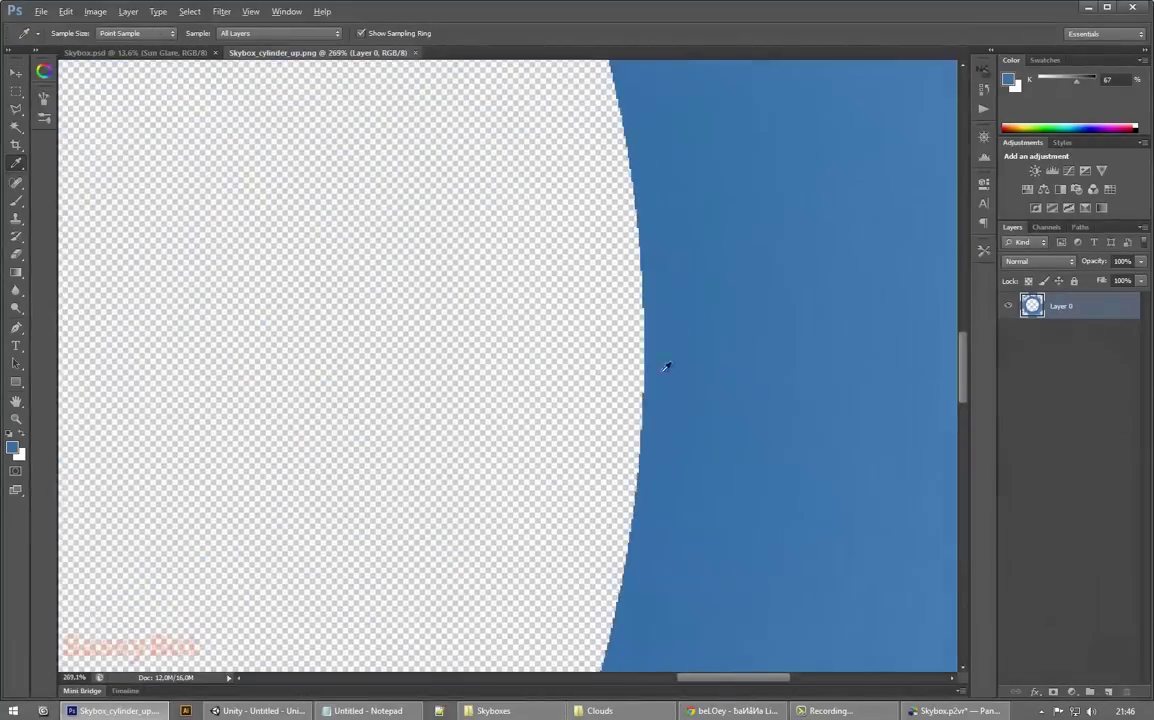
scroll(668, 365, "down", 9)
scroll(586, 348, "up", 1)
left_click(1109, 692, "ctrl")
key("g")
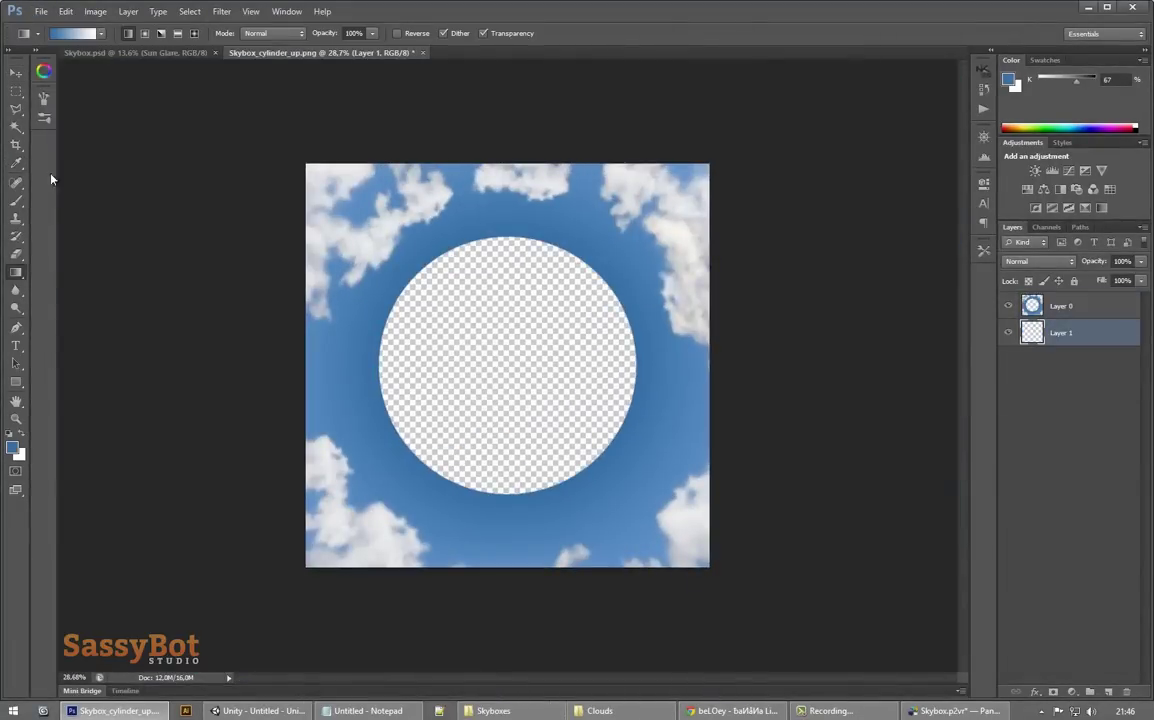
key("shift+g")
left_click(660, 390)
Step: Place the cloud photo IMG_5069.jpg from the Clouds folder into the image at 100% scale
left_click(600, 710)
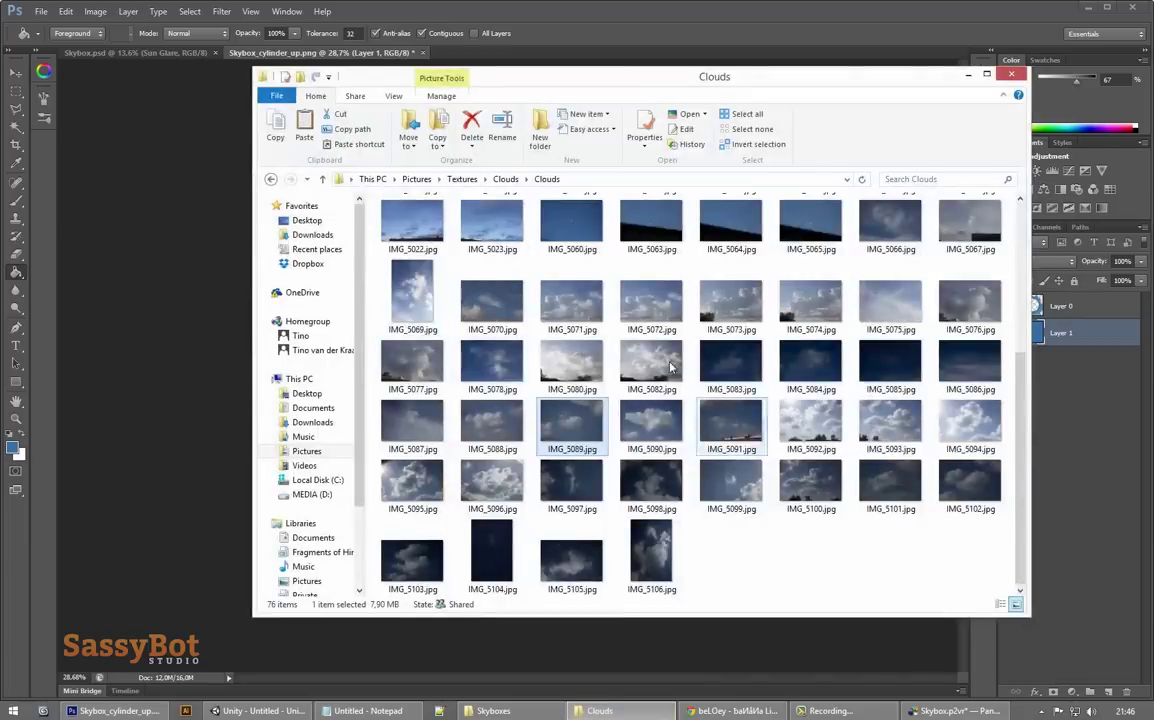
scroll(535, 322, "up", 2)
scroll(590, 340, "down", 2)
scroll(655, 312, "up", 2)
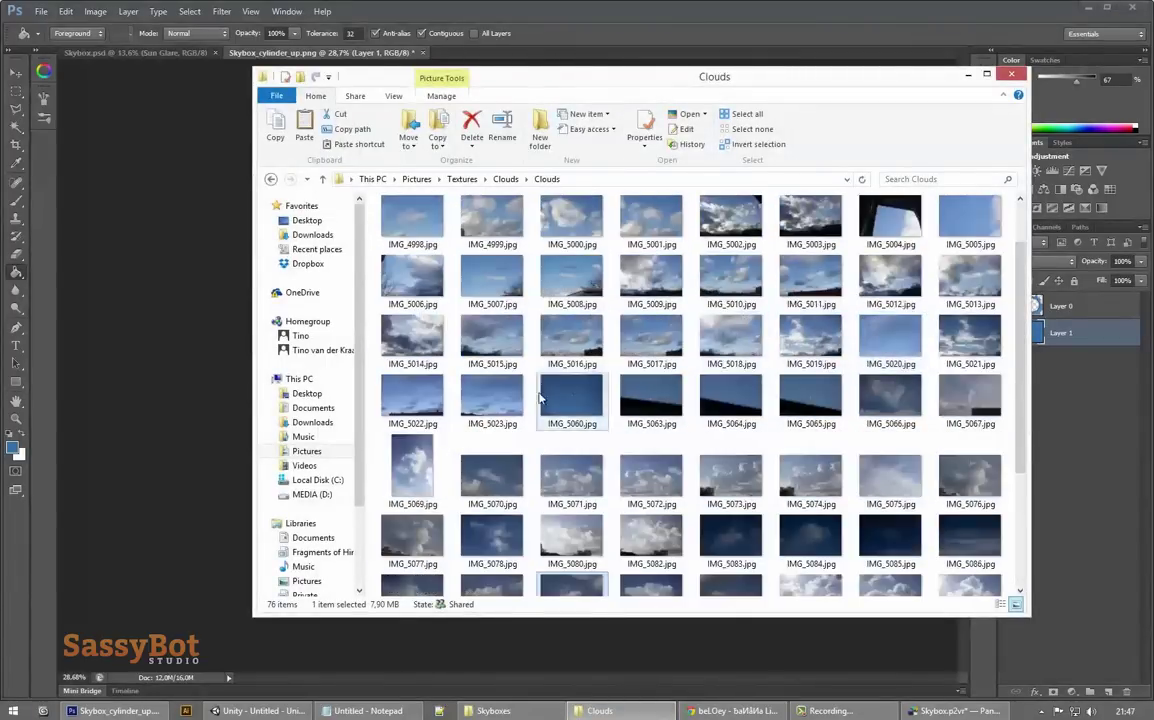
left_click(422, 455)
left_click_drag(432, 432, 253, 195)
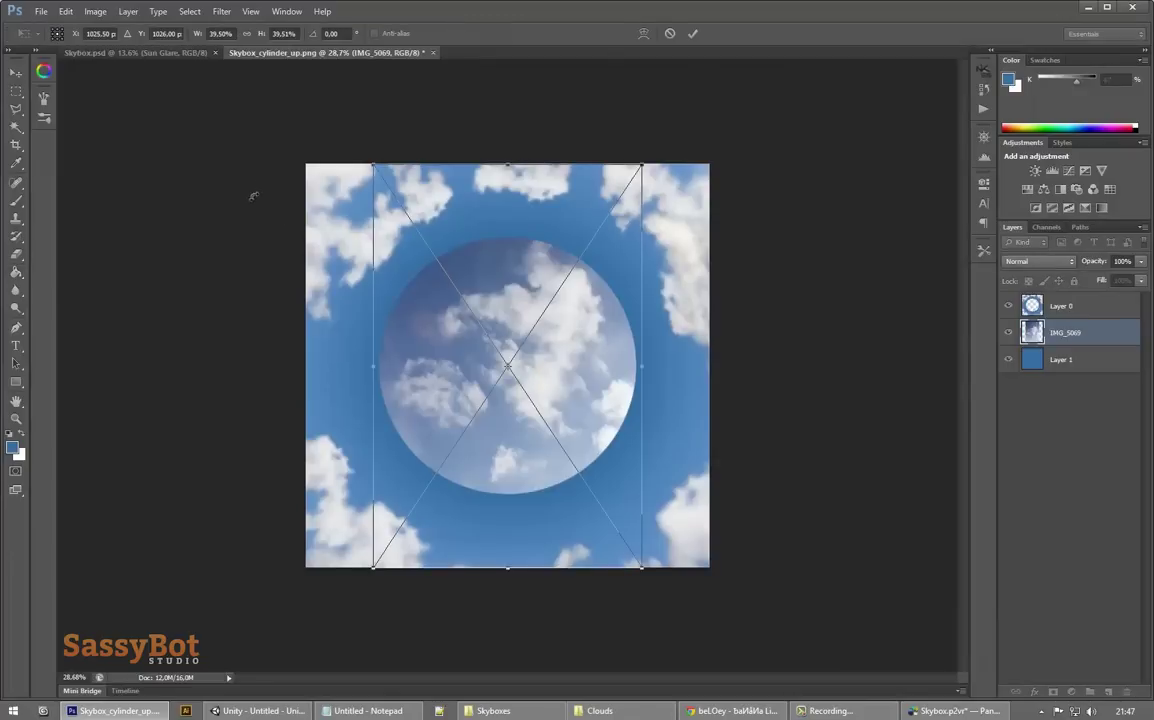
type("100")
key("Return")
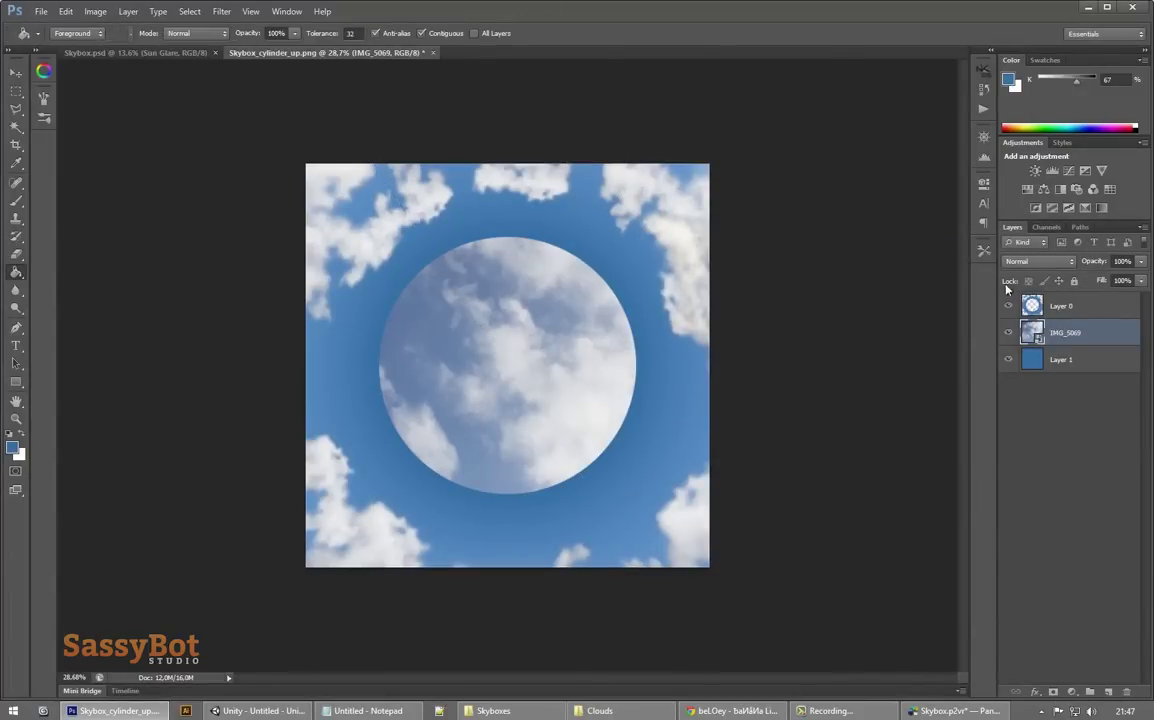
Step: Bring the IMG_5069 layer above Layer 0 and shift the cloud photo to the left on the canvas
key("ctrl+]")
key("w")
left_click(566, 406)
key("ctrl+d")
key("v")
left_click_drag(604, 412, 508, 426)
Step: Select the central cloud area of IMG_5069 with the Magic Wand and feather its edge by 4.3 px in Refine Edge
key("w")
left_click(508, 426)
key("ctrl+alt+r")
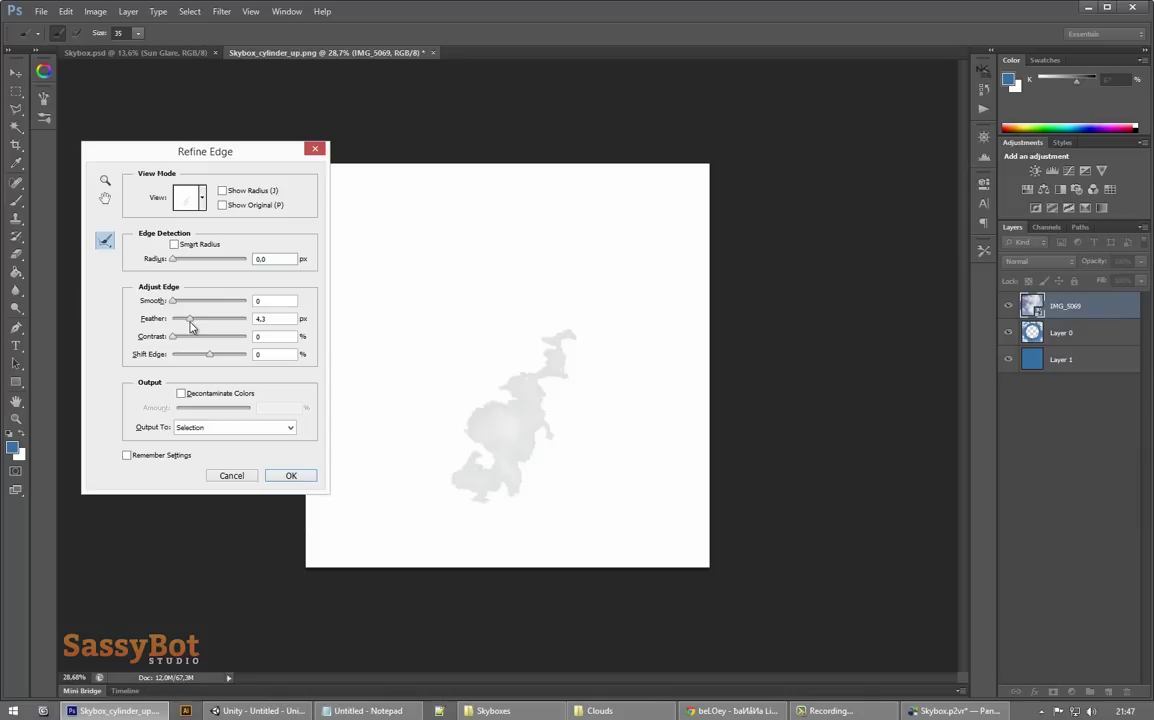
key("Return")
Step: Copy the selected cloud to a new layer, delete the IMG_5069 layer and move the cloud to the middle of the sky
key("m")
right_click(472, 410)
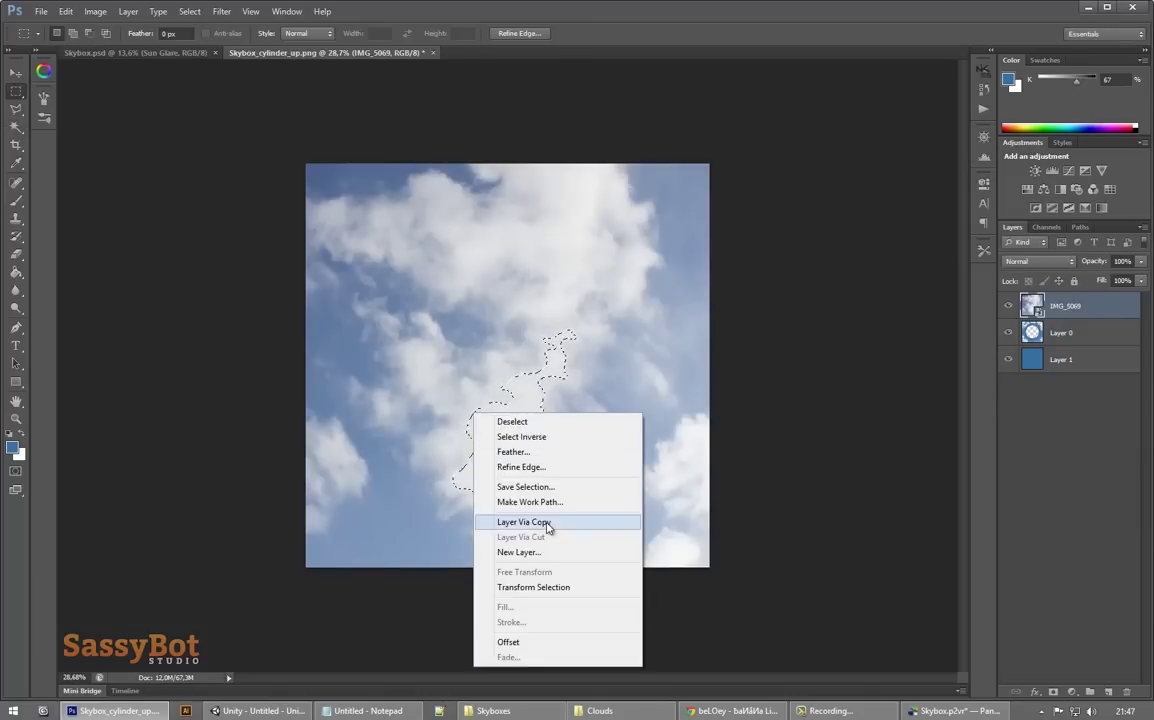
left_click(520, 517)
key("Delete")
key("v")
left_click_drag(515, 425, 495, 364)
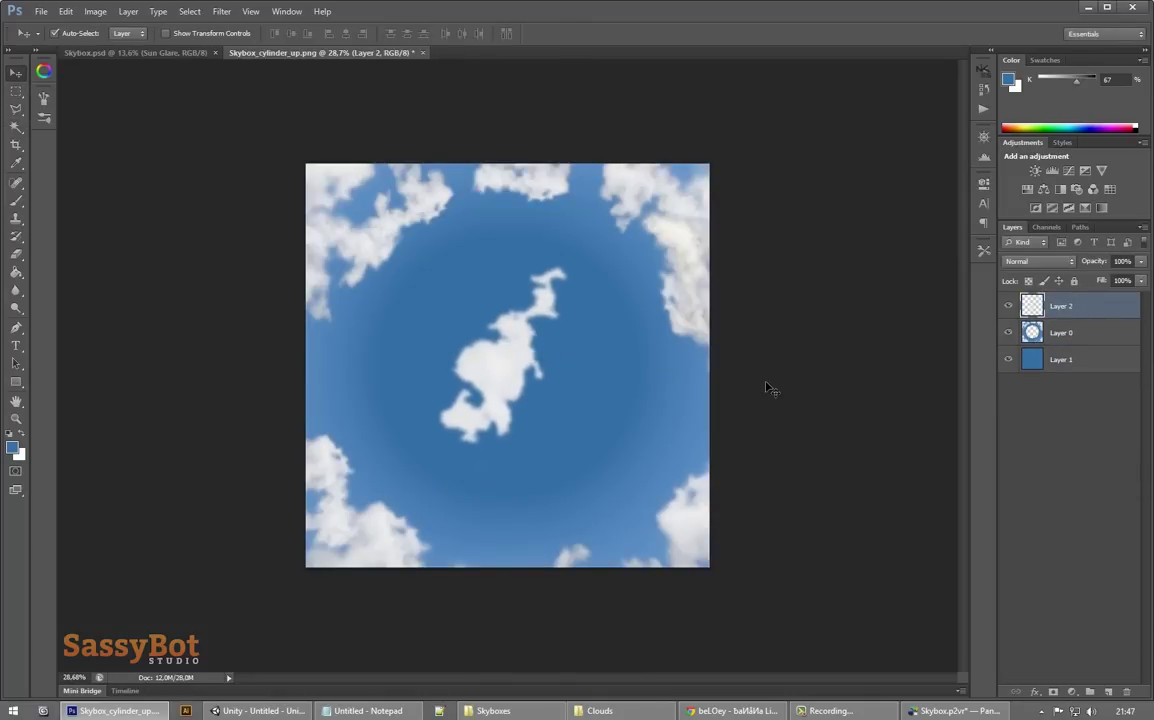
Step: Undo the cloud move and the deletion of IMG_5069, and delete the copied cloud layer
key("ctrl+alt+z")
key("ctrl+alt+z")
left_click(1098, 338)
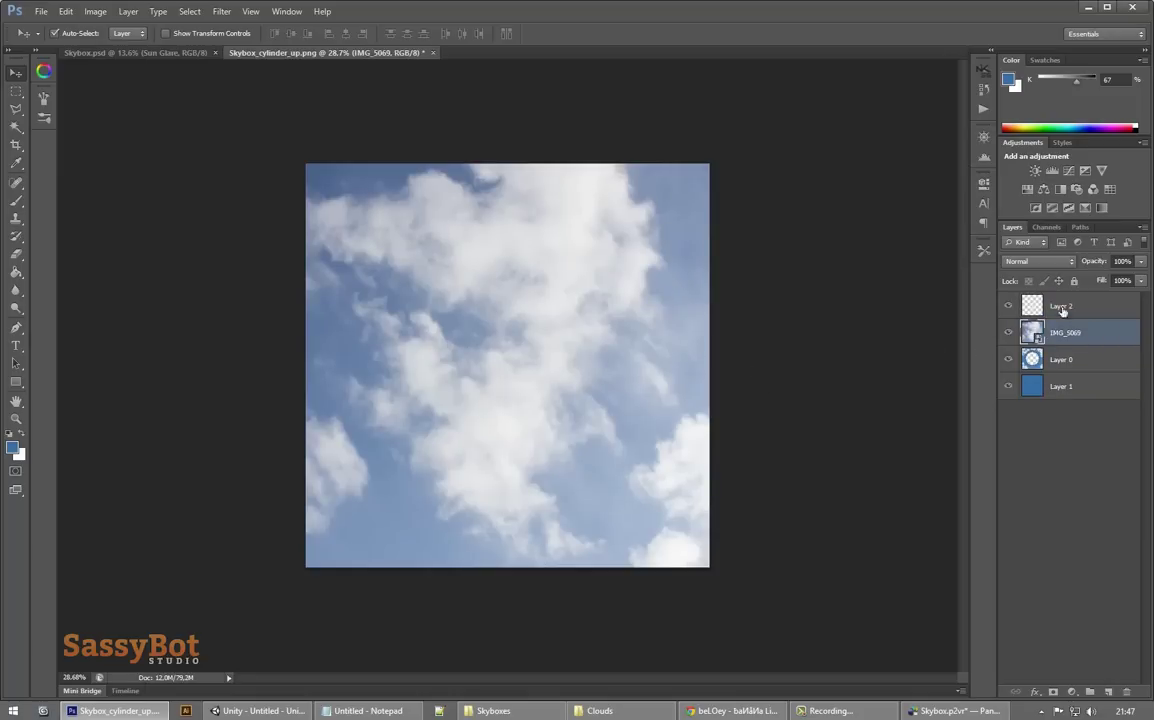
left_click(1062, 311)
key("Delete")
key("w")
left_click(470, 438, "shift")
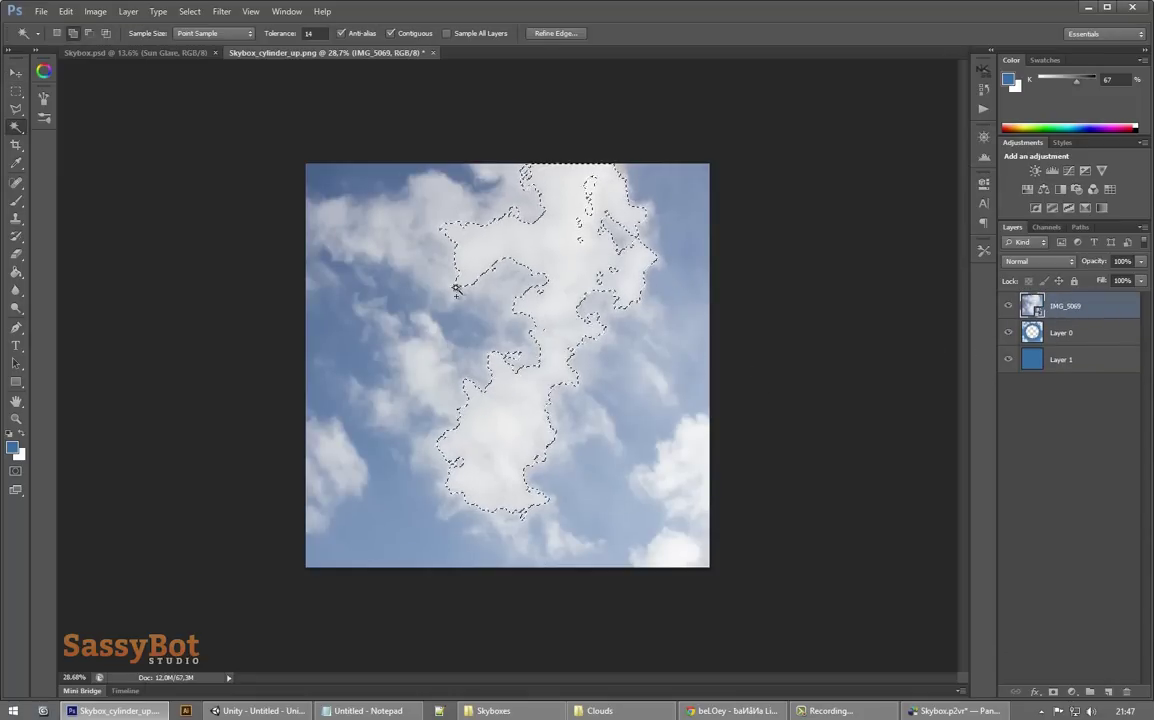
left_click(442, 398, "shift")
key("v")
key("ctrl+d")
Step: Scale the IMG_5069 photo to about 52.66% and reposition it at about X 762 px, Y 1078 px
left_click_drag(536, 368, 514, 390)
key("ctrl+t")
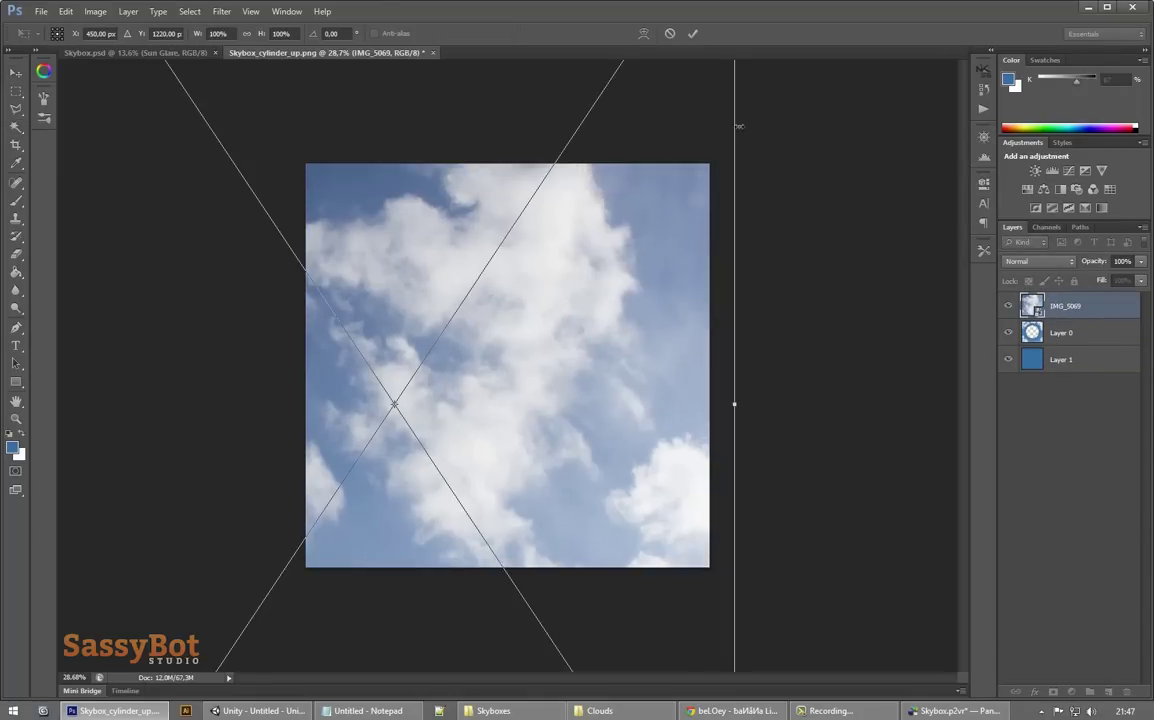
key("ctrl+minus")
key("ctrl+minus")
left_click_drag(623, 124, 541, 247)
left_click_drag(505, 334, 536, 319)
key("ctrl+plus")
key("ctrl+plus")
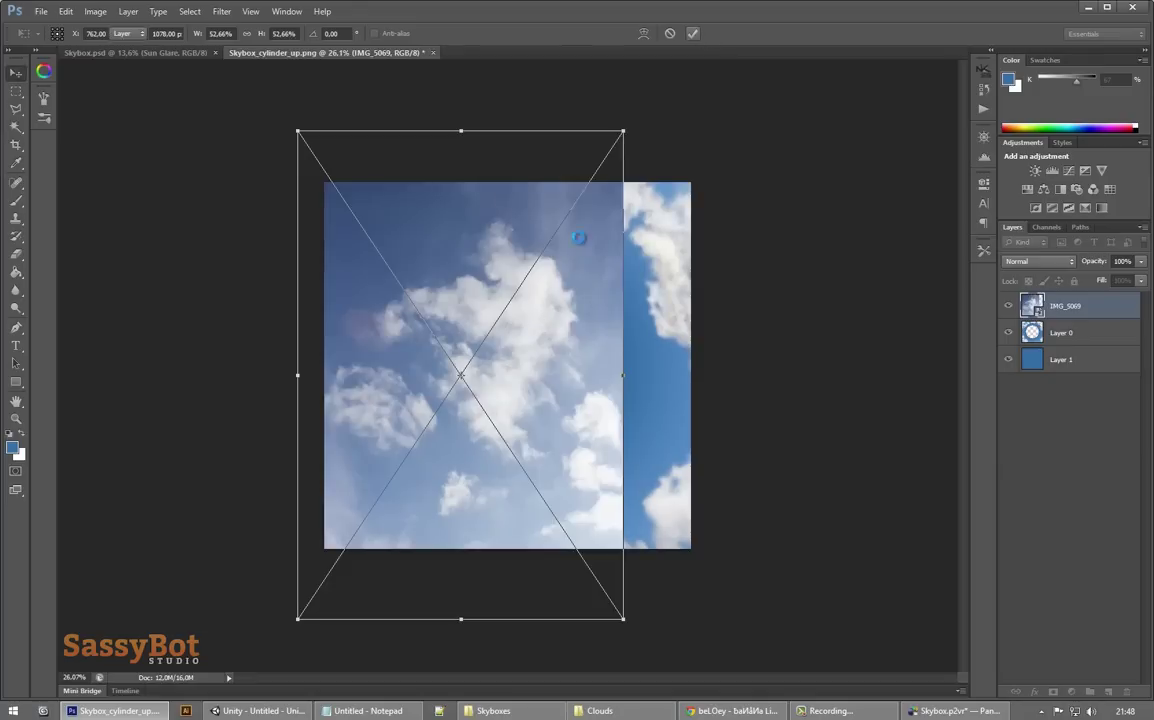
key("Return")
Step: Select the central cloud of the IMG_5069 photo with the Magic Wand, adding its neighbouring areas, and smooth the selection with Refine Edge
key("w")
left_click(514, 350)
left_click(467, 309, "shift")
left_click(490, 385, "shift")
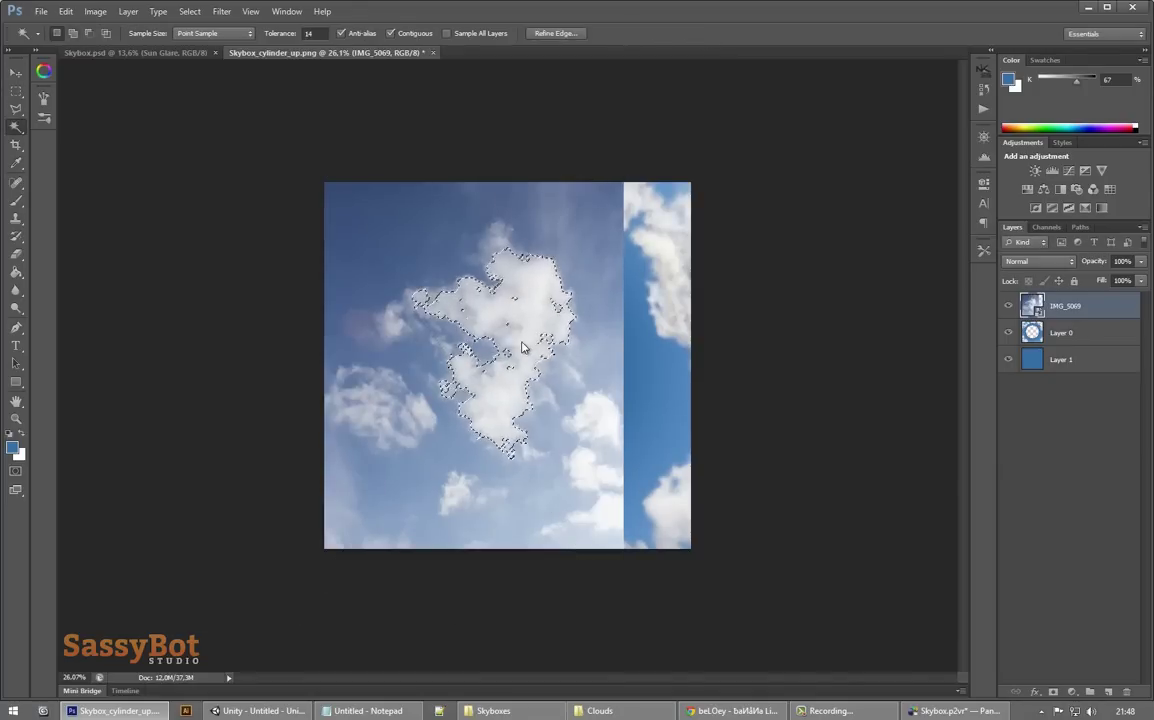
key("ctrl+alt+r")
left_click(291, 476)
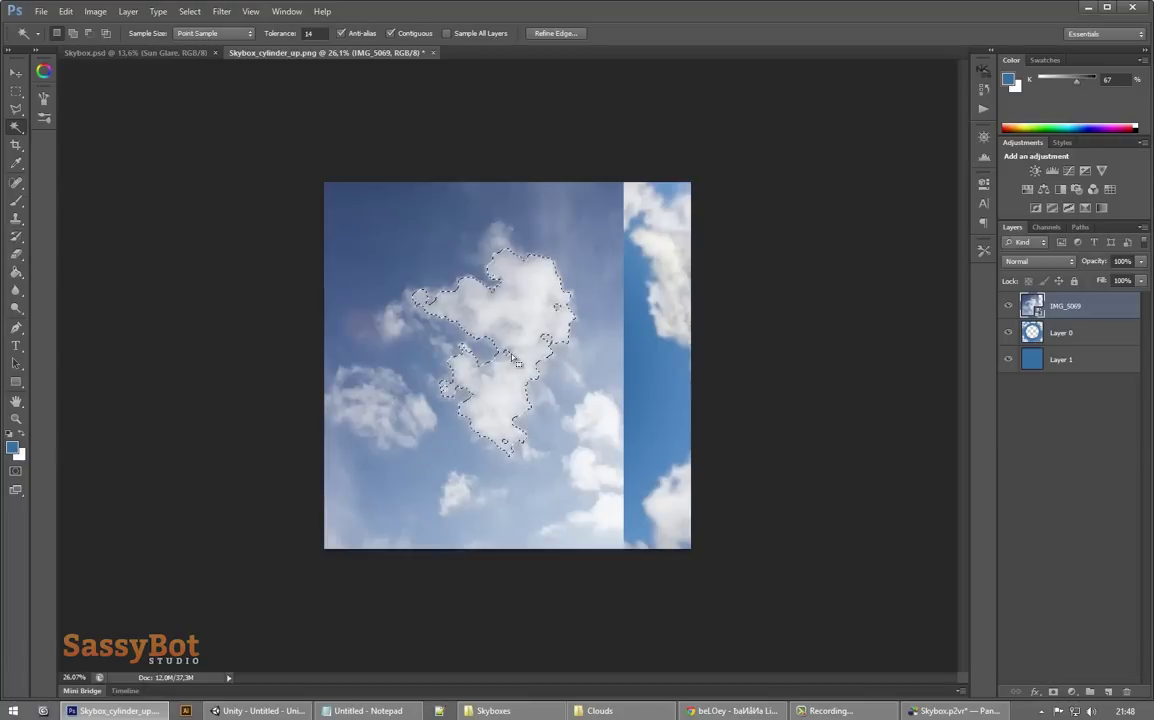
Step: Copy the selected cloud to a new layer, delete the IMG_5069 layer and nudge the cloud within the empty centre of the sky
key("m")
right_click(505, 313)
left_click(537, 448)
left_click(1053, 333)
key("Delete")
key("v")
left_click_drag(512, 295, 521, 313)
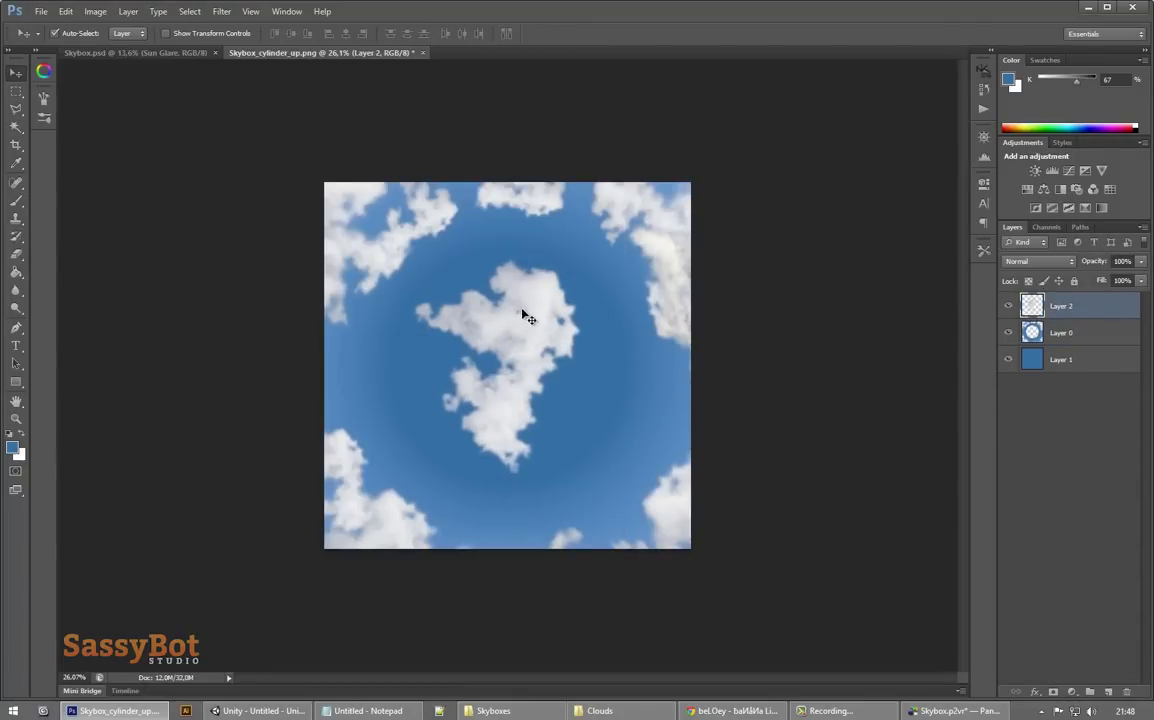
Step: Try several blend modes on the cloud layer, including Screen and Linear Light, and set it to Lighten
scroll(521, 313, "up", 1)
left_click(1038, 261)
left_click(1030, 402)
scroll(1023, 265, "up", 2)
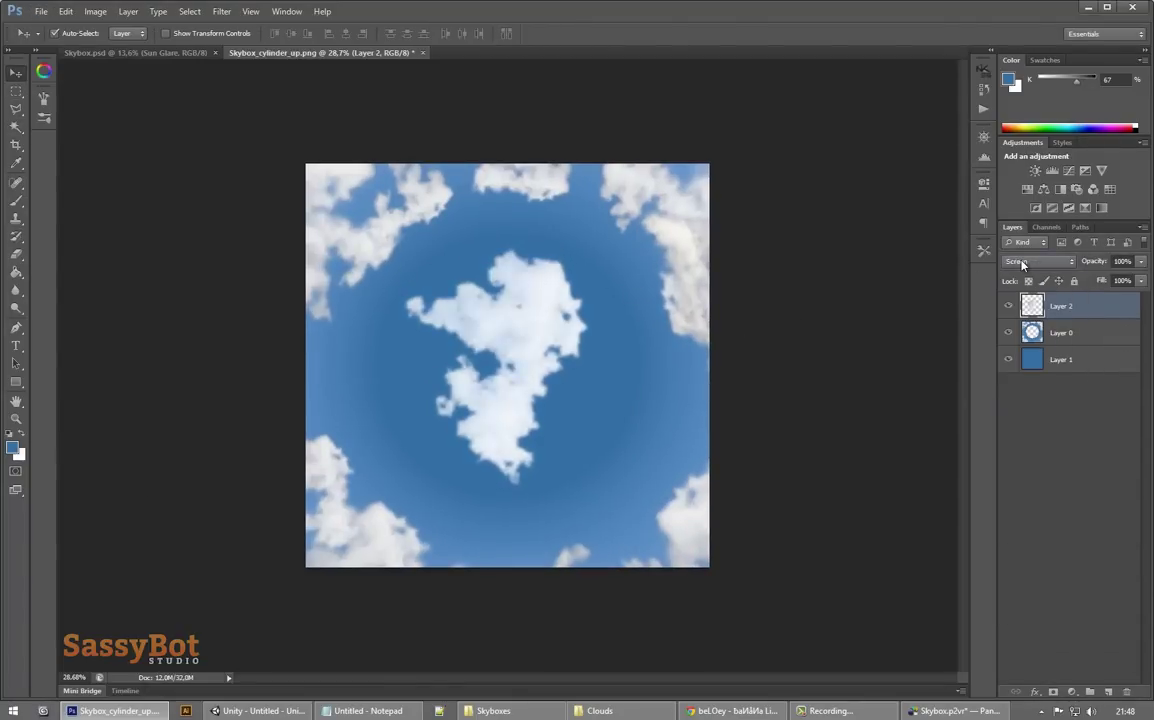
scroll(1059, 268, "down", 16)
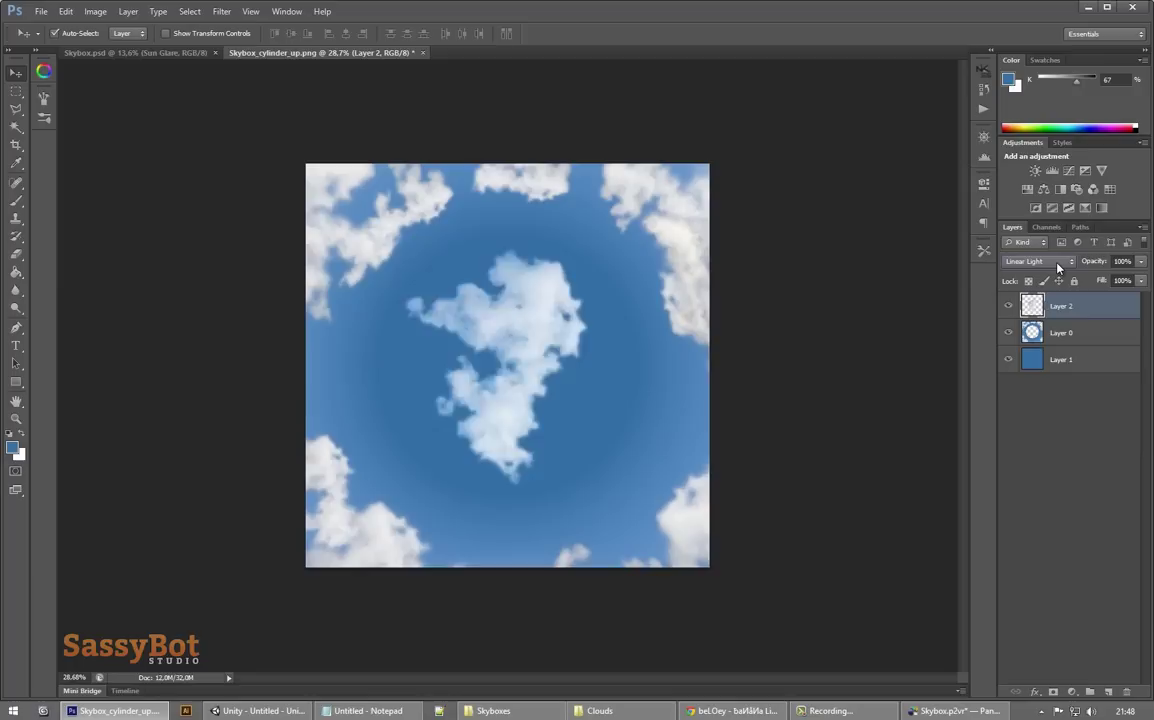
left_click(1057, 264)
left_click(1028, 407)
scroll(1008, 260, "up", 3)
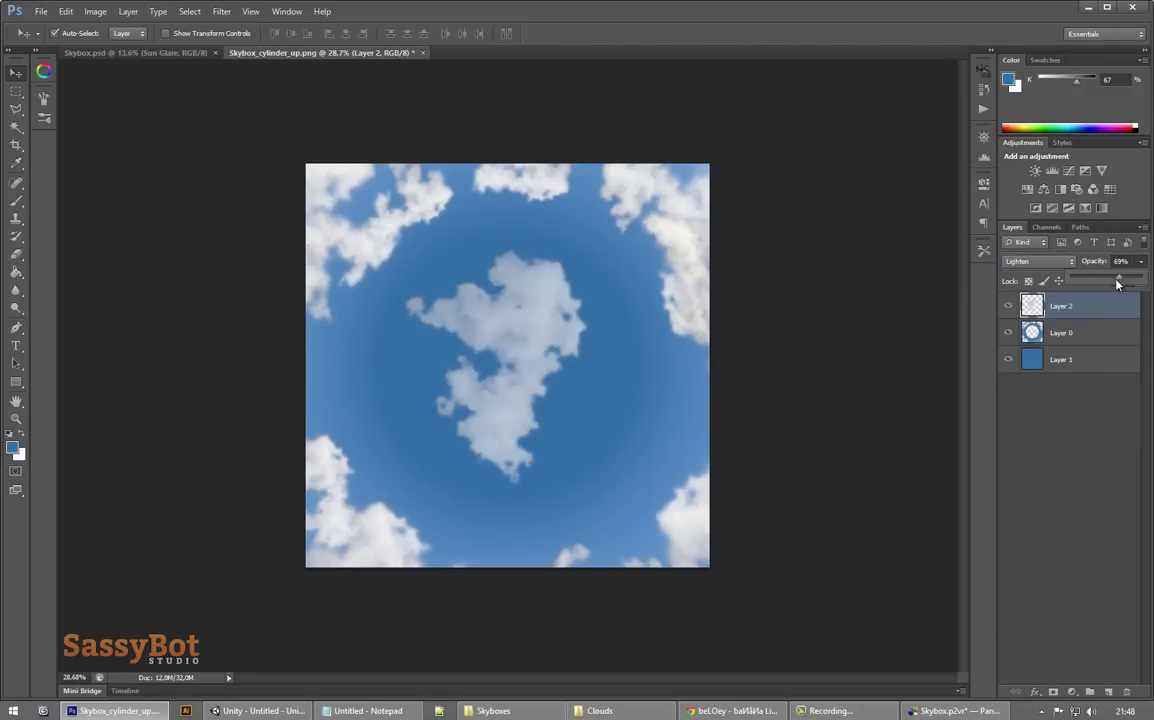
Step: Save the image as a PNG over Skybox_cylinder_up.png in the Skyboxes folder and switch to Unity
key("ctrl+shift+s")
left_click(565, 153)
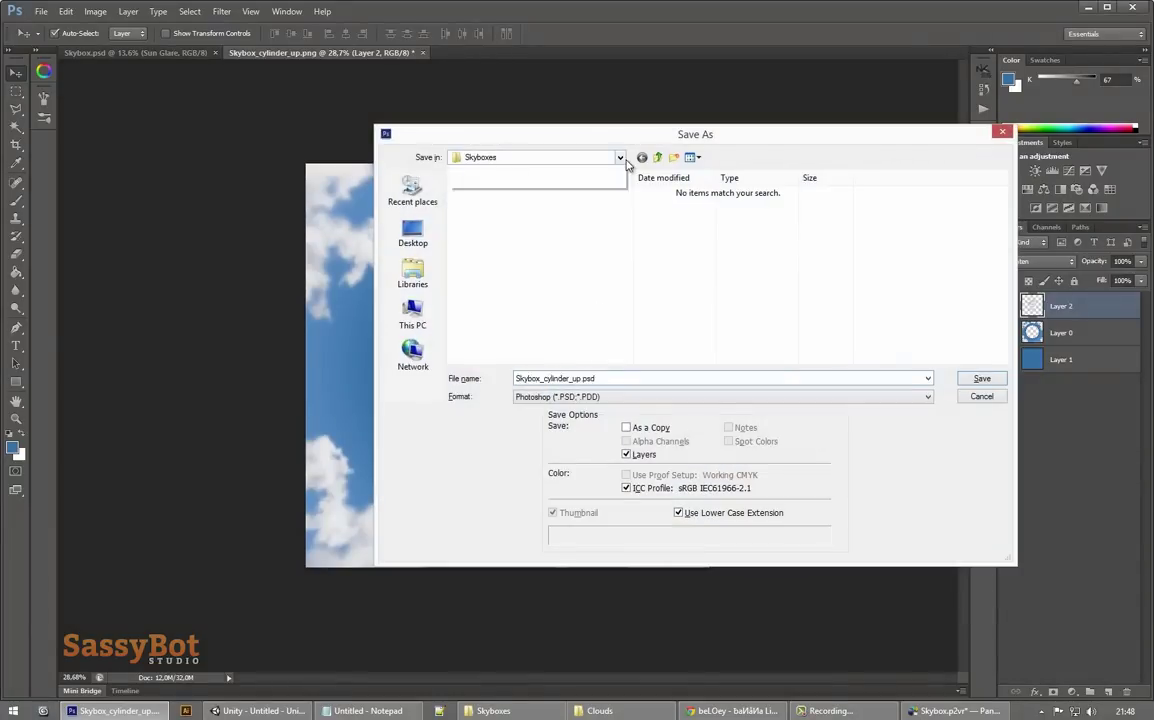
left_click(549, 400)
left_click(549, 400)
left_click(560, 530)
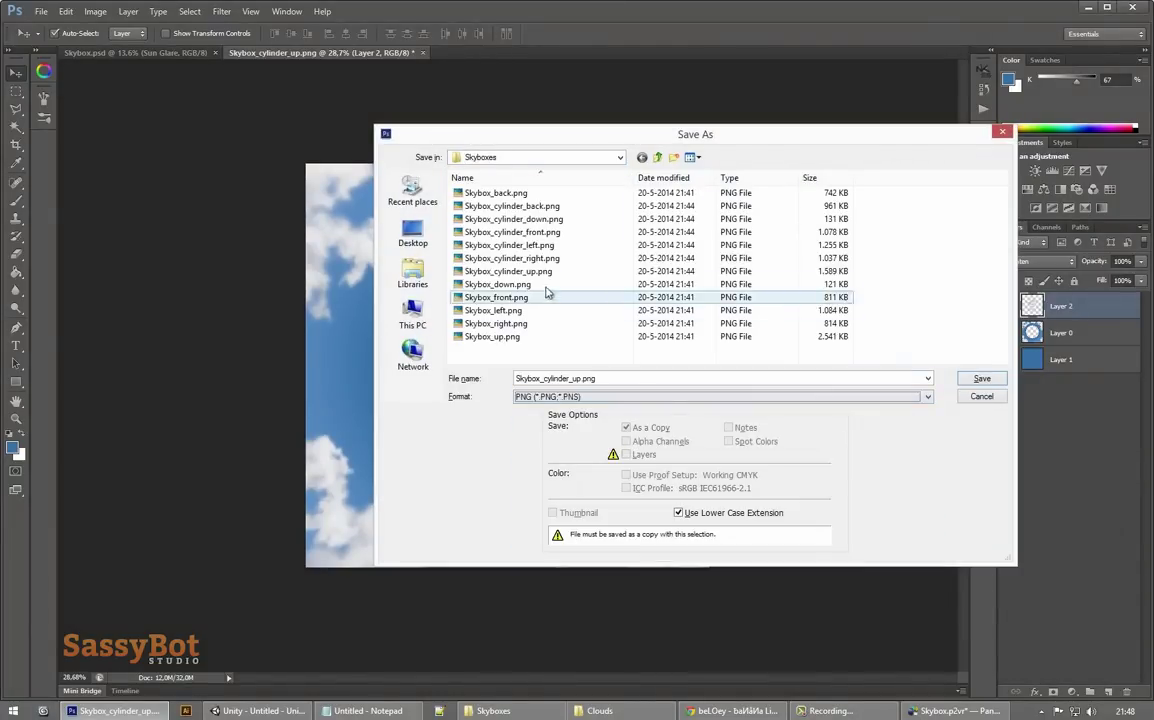
left_click(980, 379)
left_click(546, 268)
key("Return")
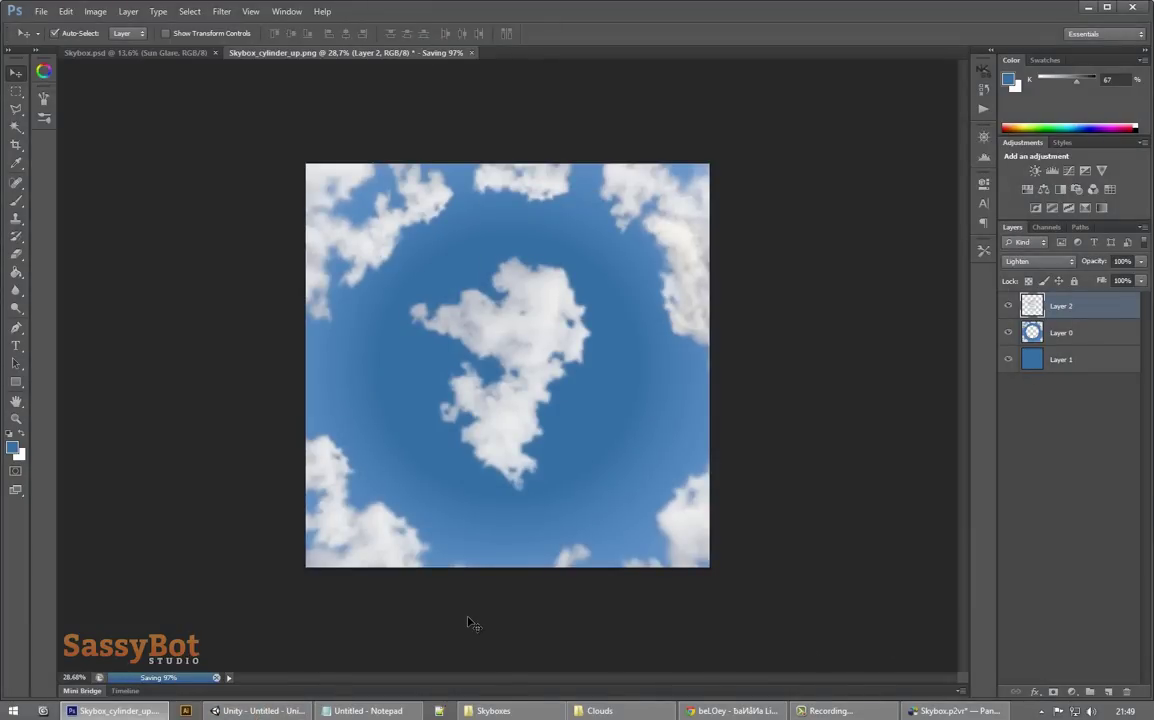
left_click(253, 712)
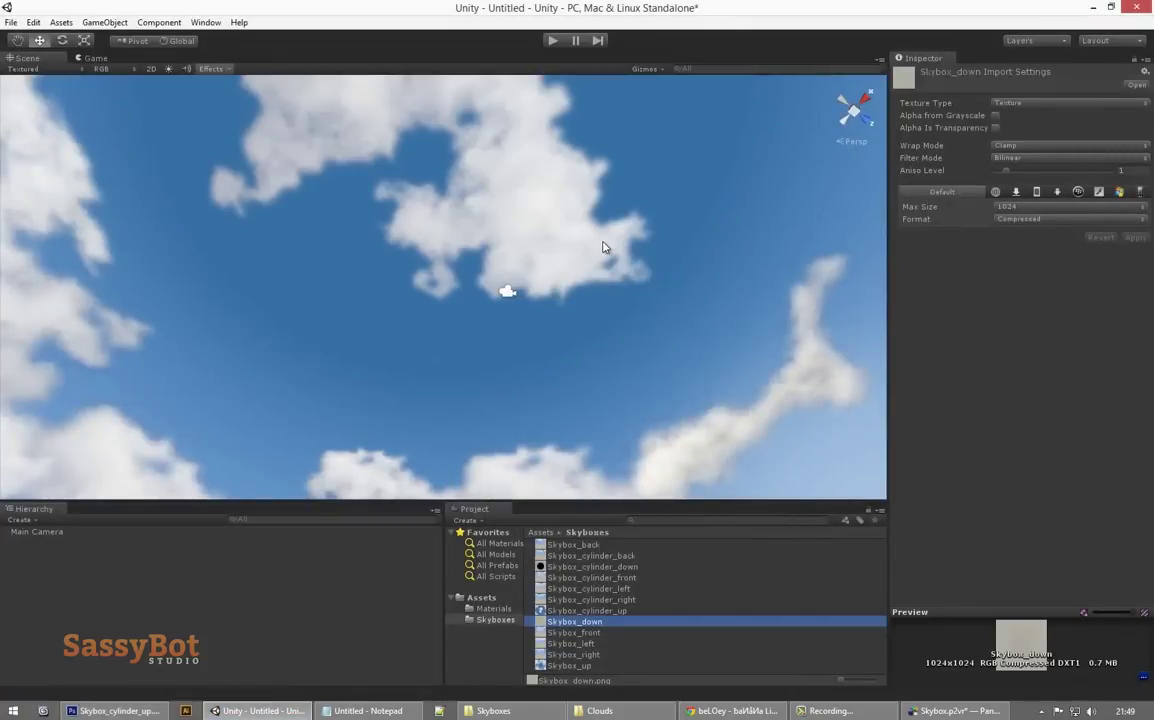